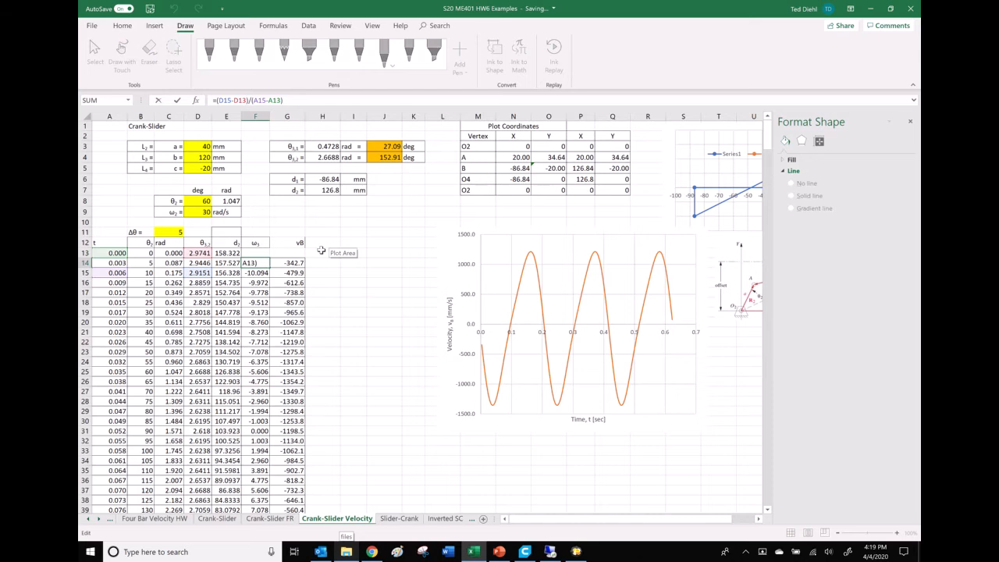
Step: Insert blank cells at F11:G229, shifting the existing ω3 and vB columns to the right
key(ctrl+Return)
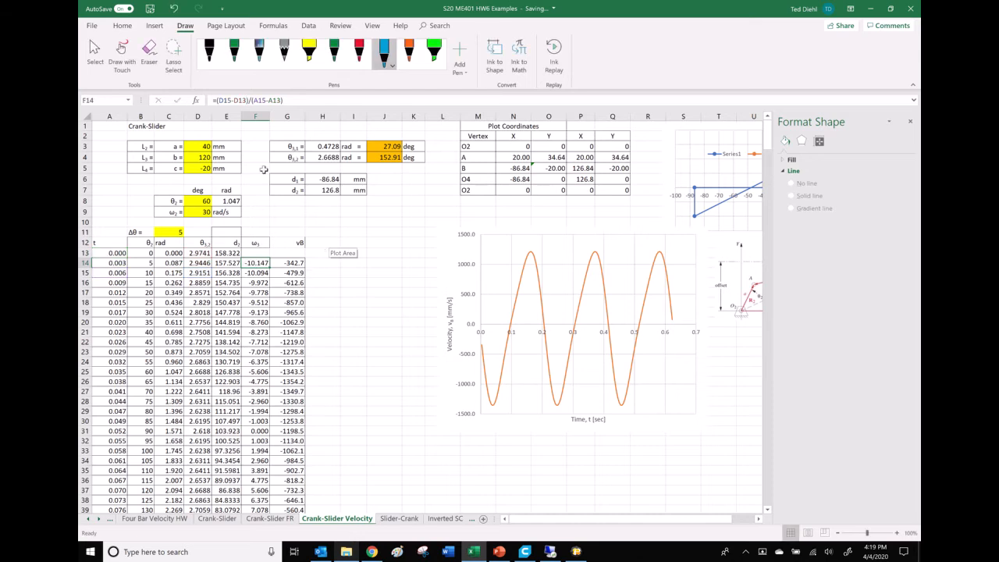
click(254, 116)
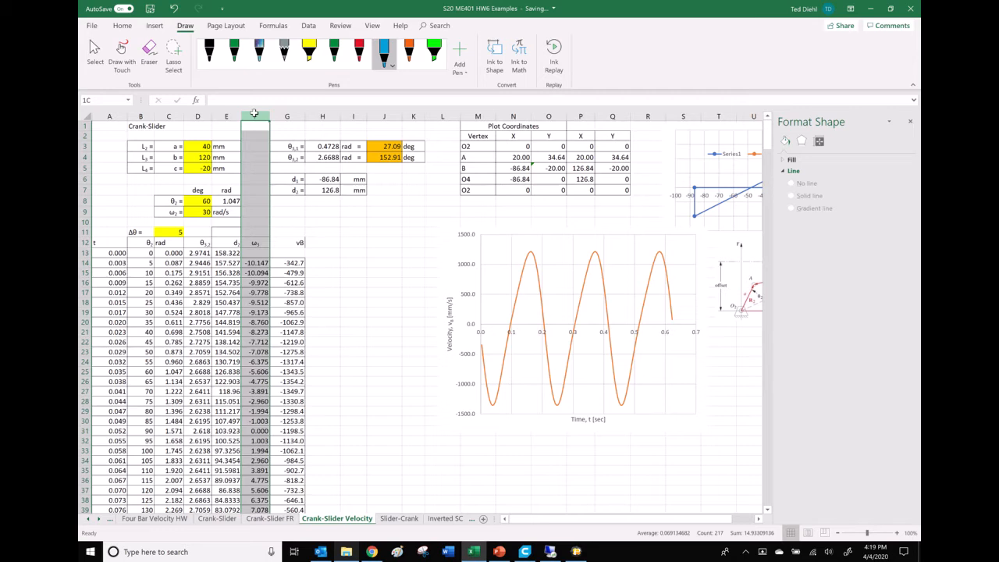
click(255, 232)
drag(257, 259, 286, 459)
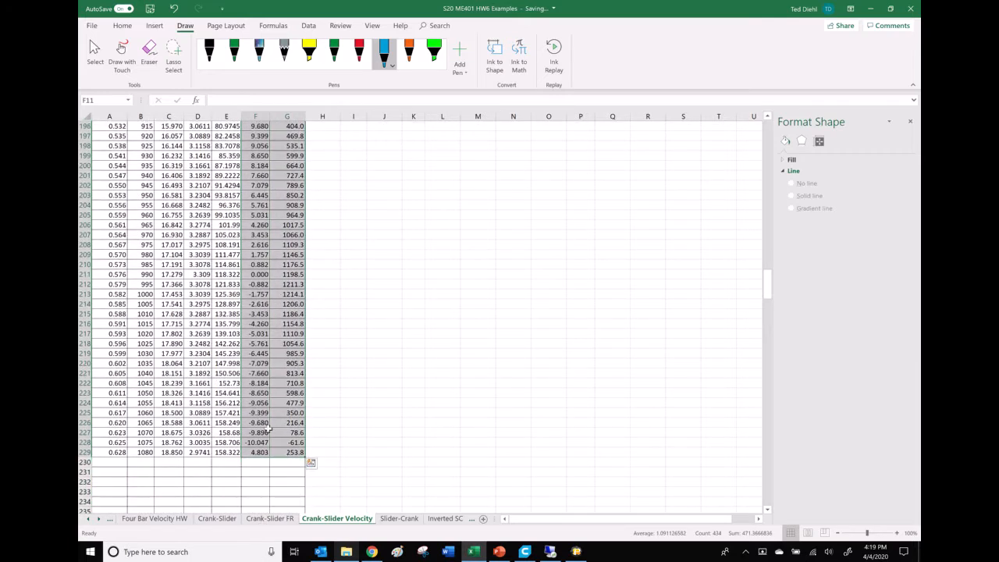
right_click(266, 429)
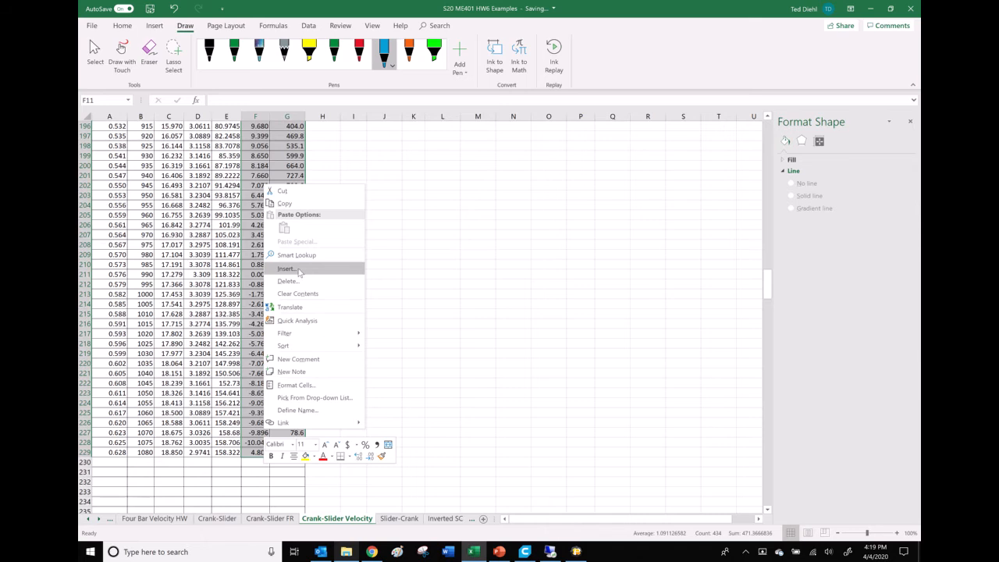
click(304, 269)
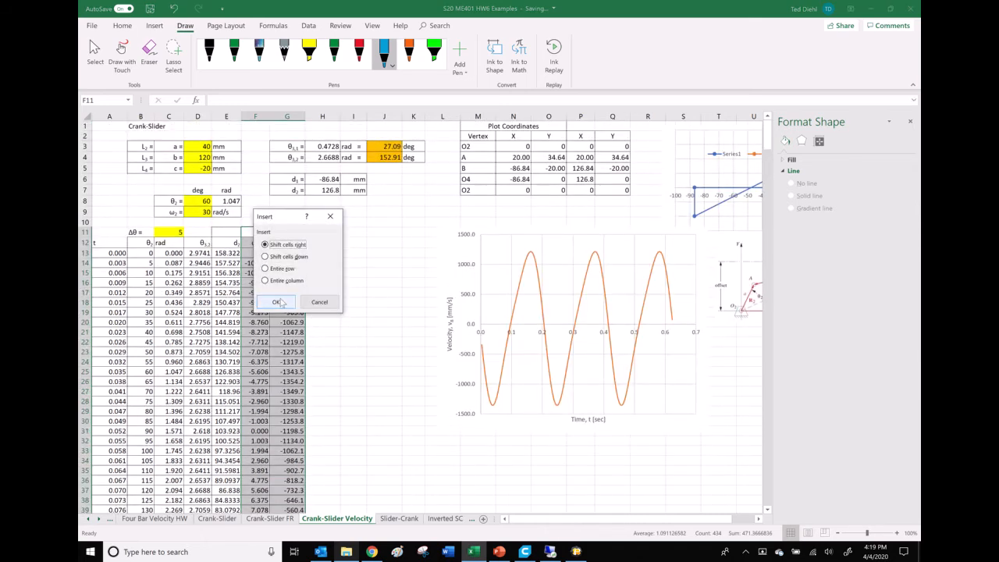
click(276, 302)
click(275, 300)
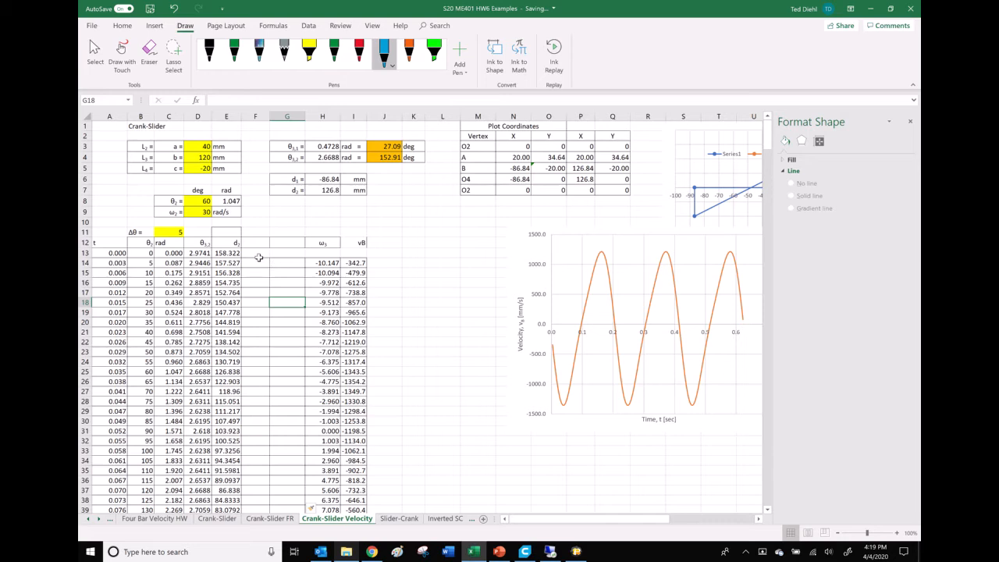
Step: Add the heading "Num Diff" in H11 above the shifted ω3 and vB columns, merged and centered across H11:I11
click(319, 233)
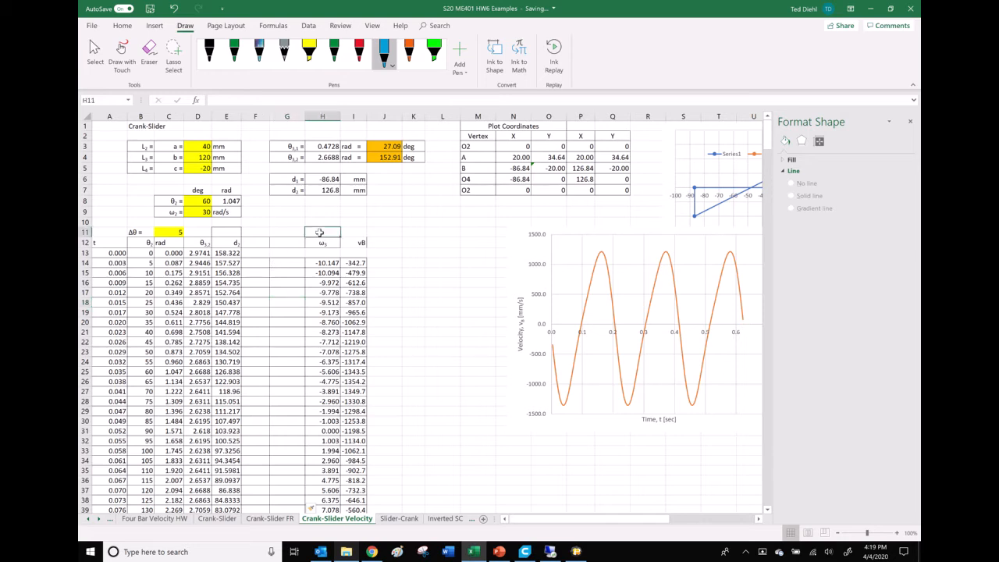
text(Num)
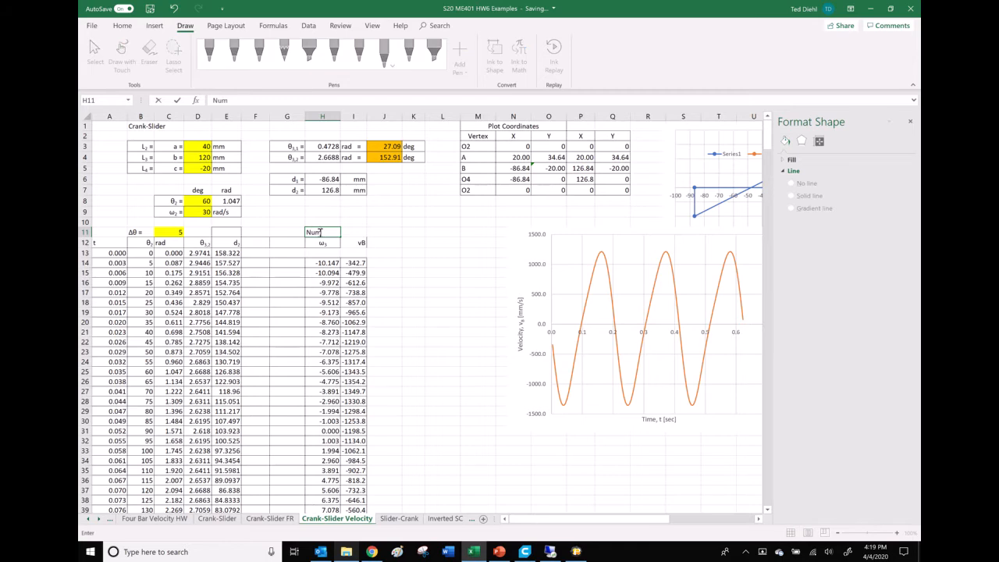
text( Diff)
key(ctrl+Return)
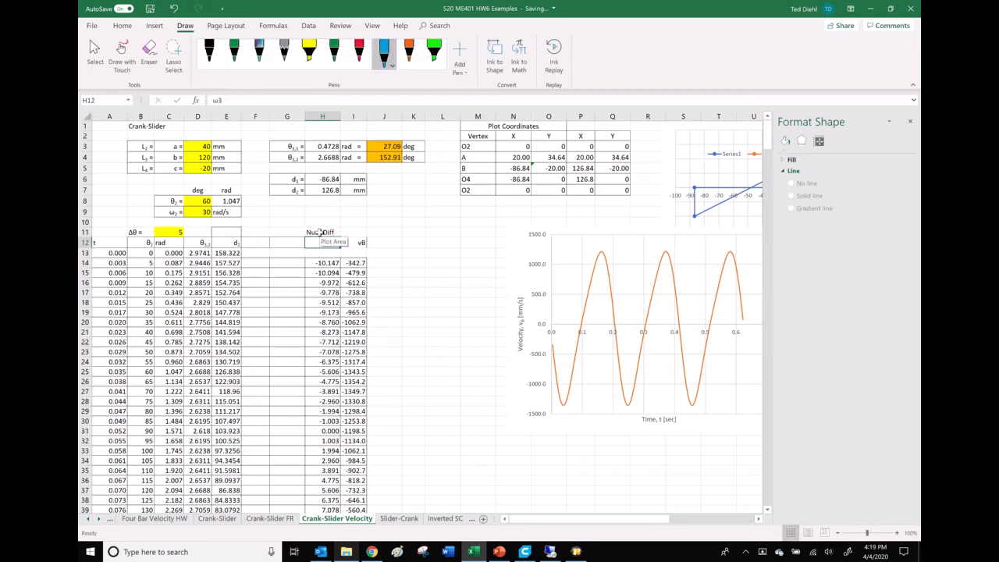
drag(341, 232, 355, 232)
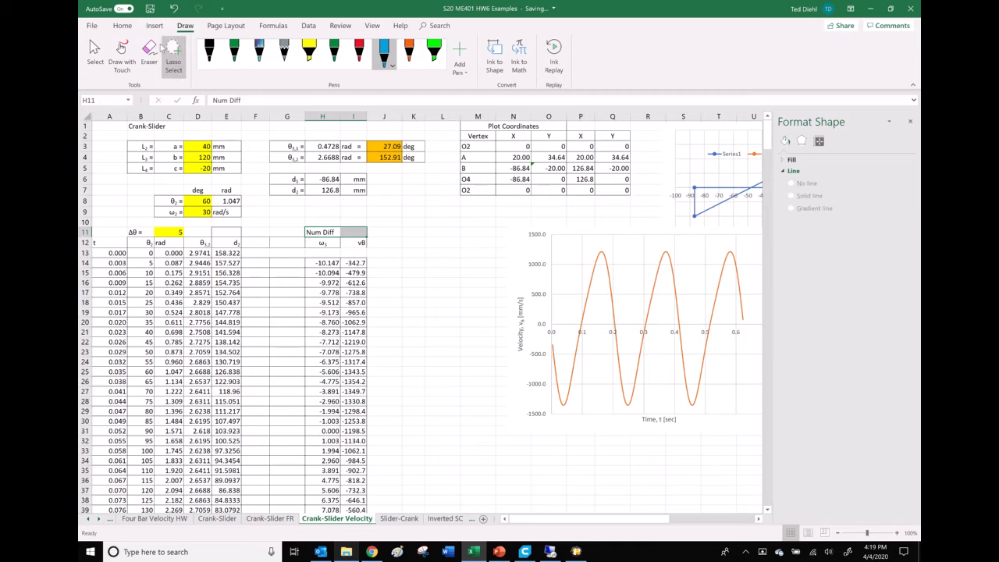
click(124, 26)
click(388, 66)
click(264, 234)
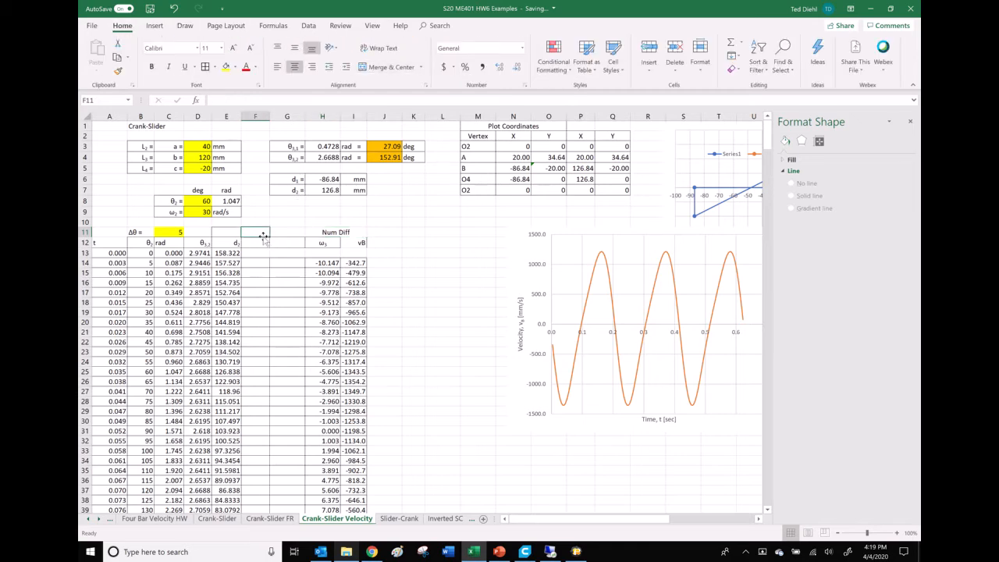
Step: Copy the ω3 and vB headers from H12:I12 into F12:G12 above the blank columns
drag(322, 244, 349, 243)
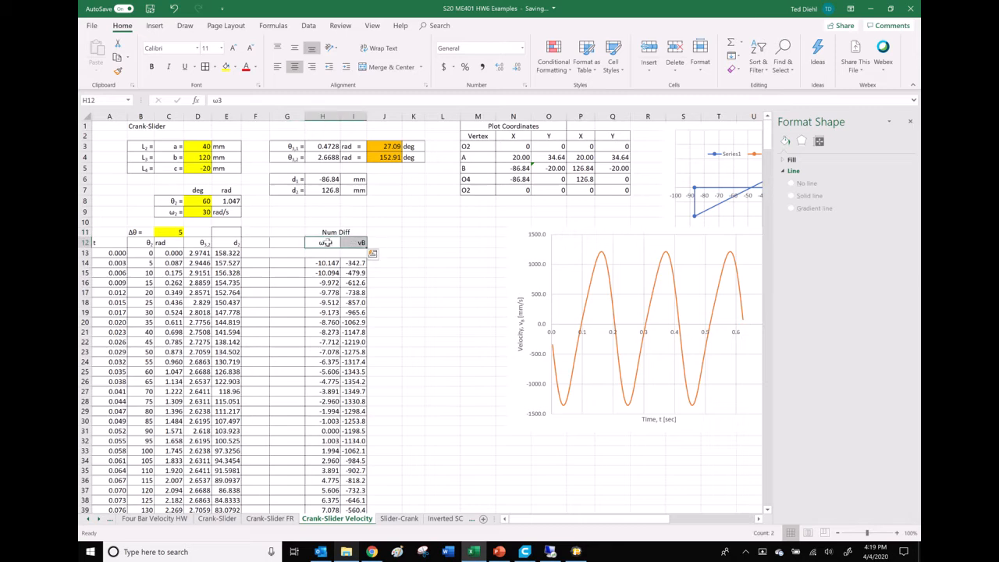
key(ctrl+c)
click(266, 247)
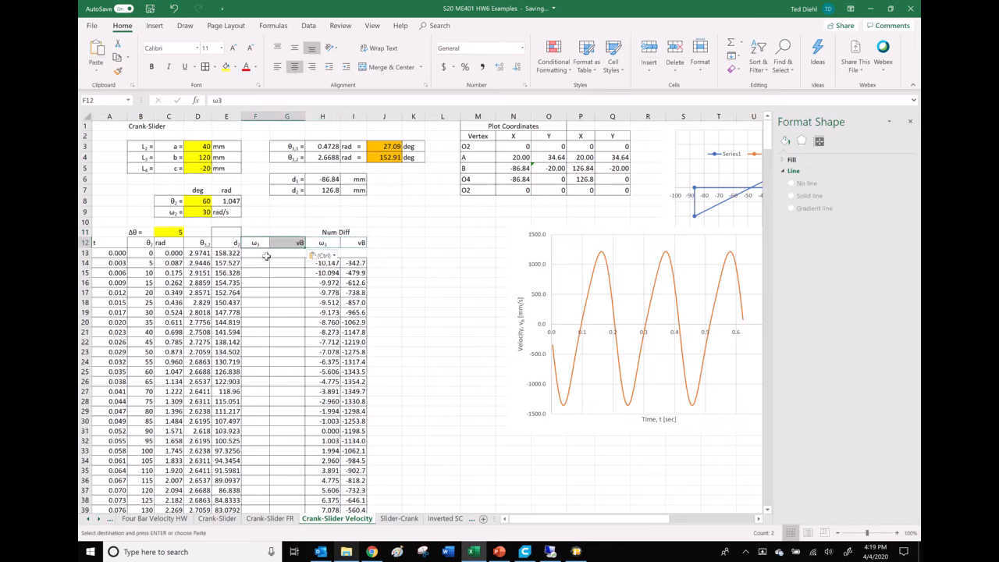
key(ctrl+v)
Step: Start the analytical ω3 formula in F13 with =$D$3*$D$9/$D$4, using absolute references to a, ω2 and b
key(Down)
text(=)
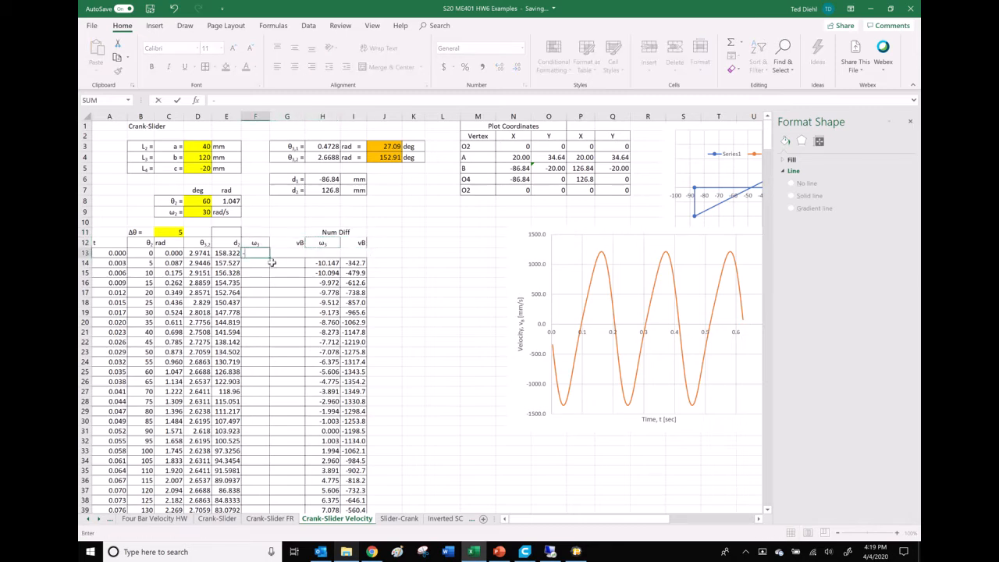
key(Escape)
text(=)
click(205, 145)
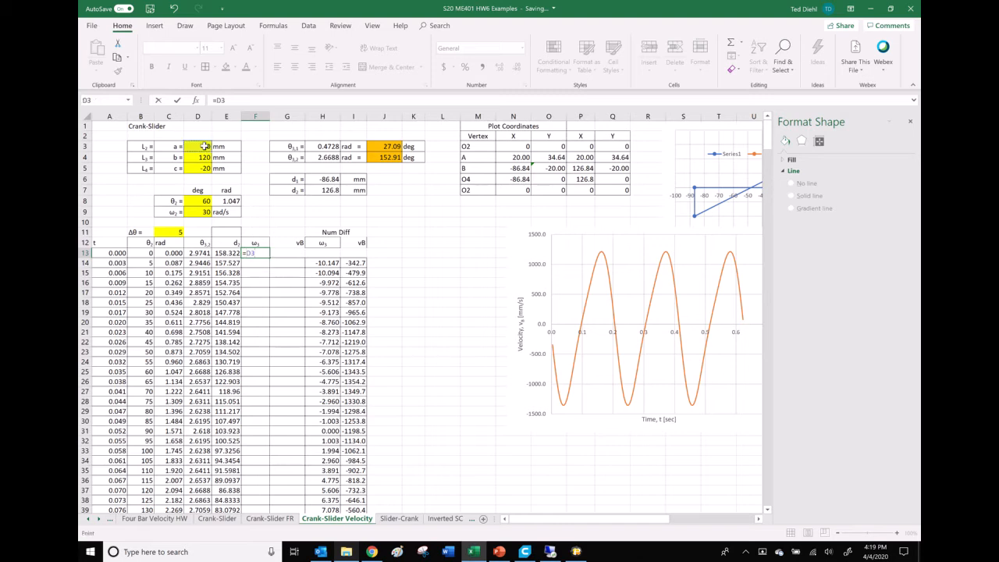
key(F4)
text(*)
click(200, 211)
key(F4)
text(/)
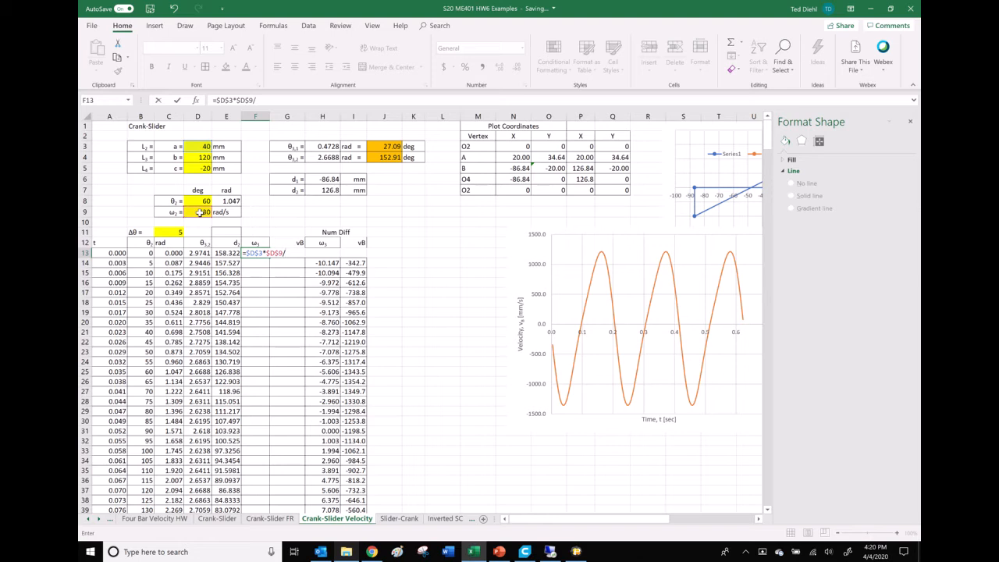
click(203, 156)
key(F4)
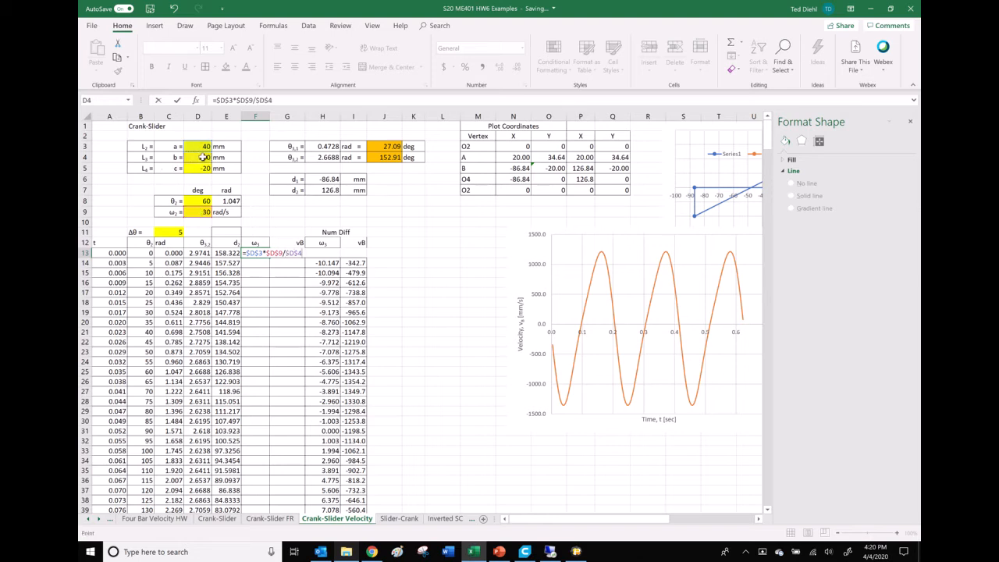
Step: Extend the ω3 formula in F13 with a multiplication by an opening sine term, *(sin(
text(*(sin)
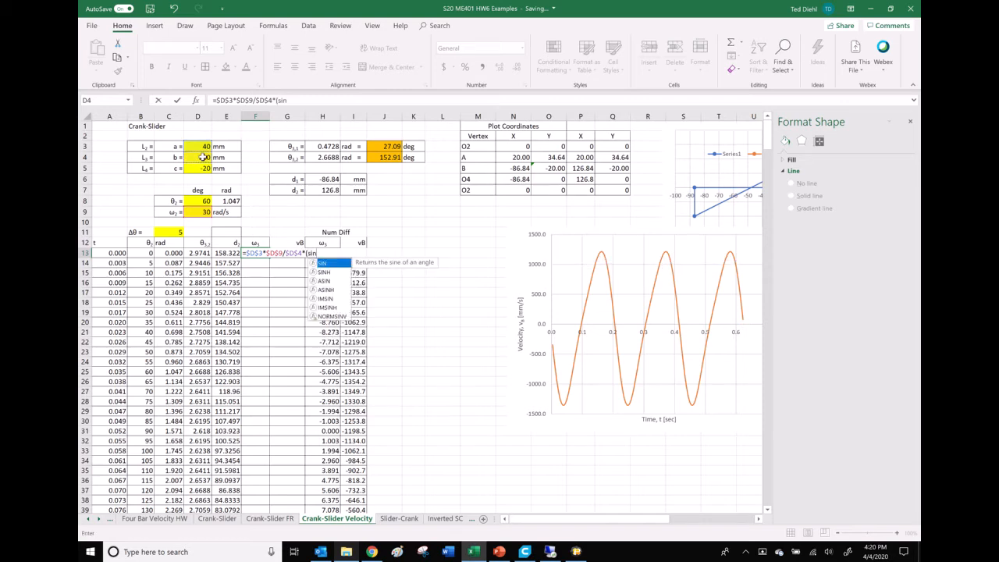
text(()
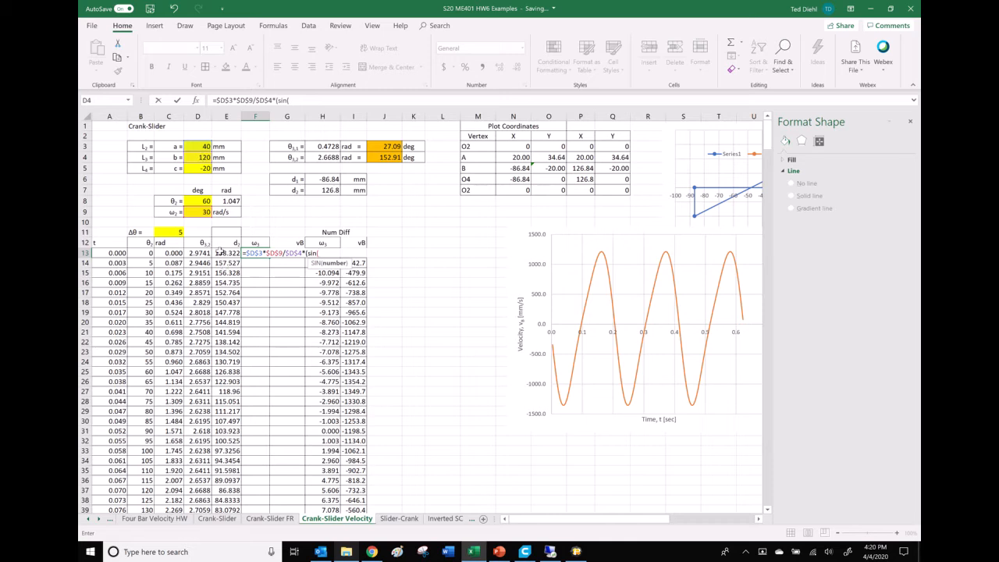
drag(301, 100, 237, 99)
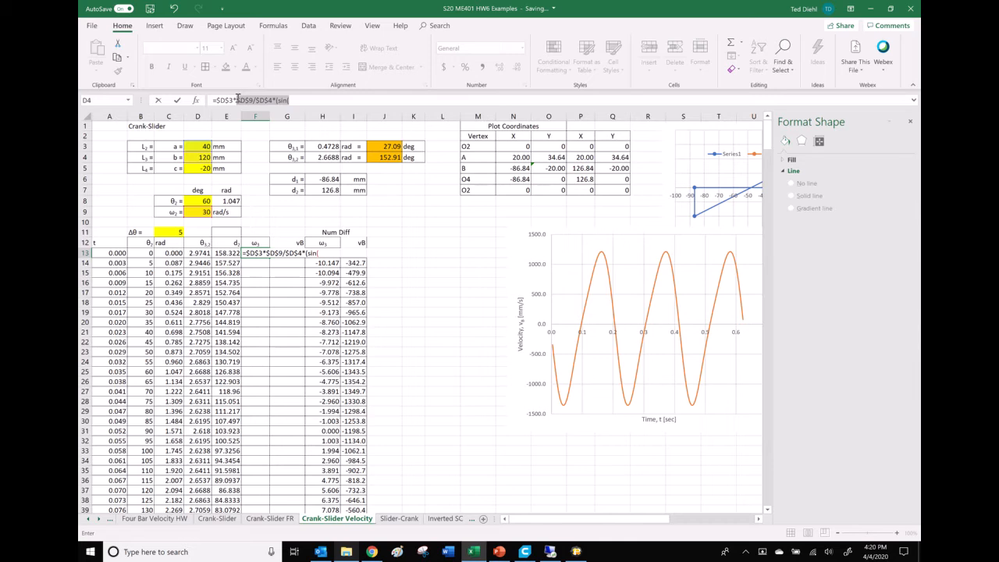
click(297, 100)
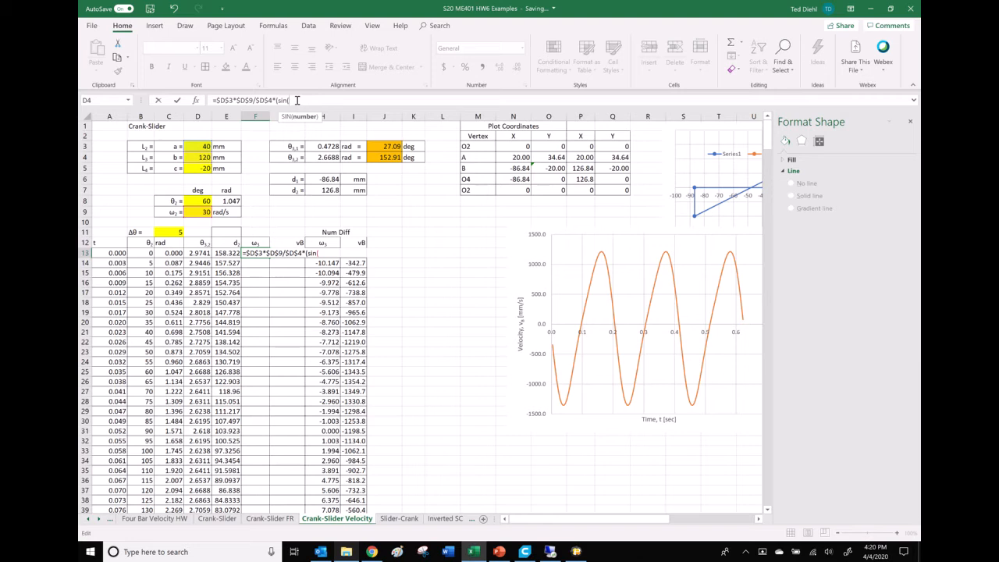
Step: Replace the sine term in F13 with cos(C13)/cos(D13) and enter the finished ω3 formula
drag(297, 100, 273, 100)
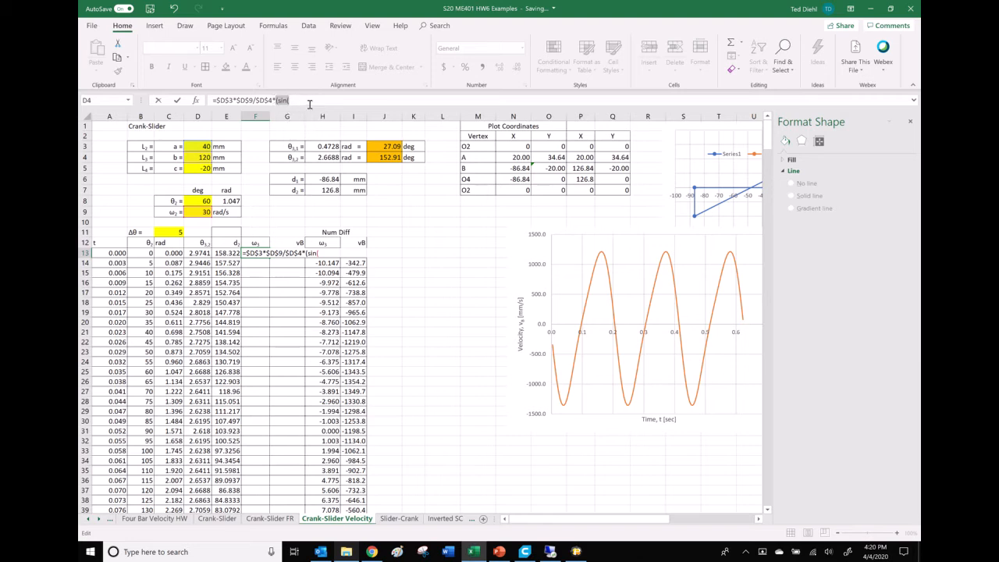
text(cos()
click(173, 255)
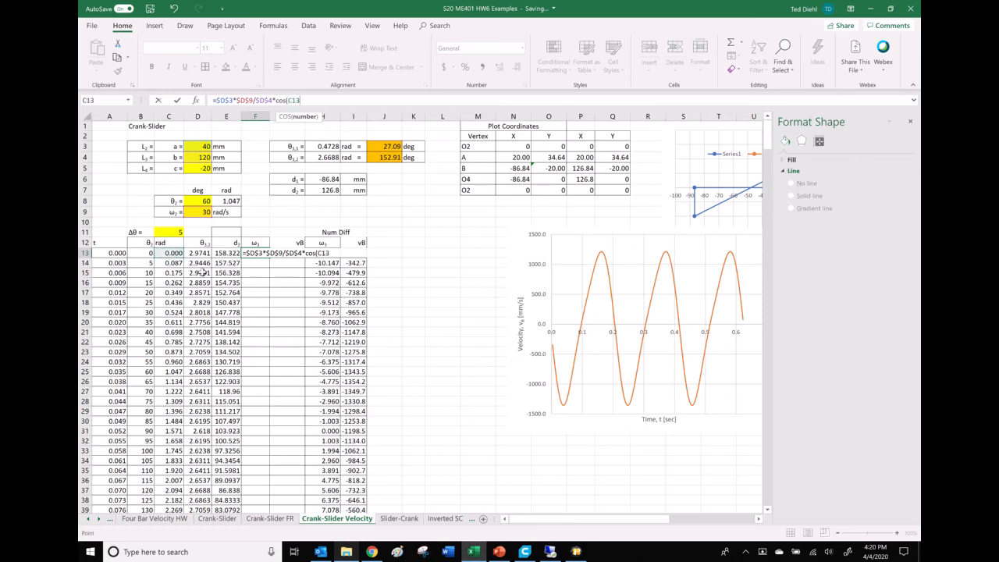
text()/)
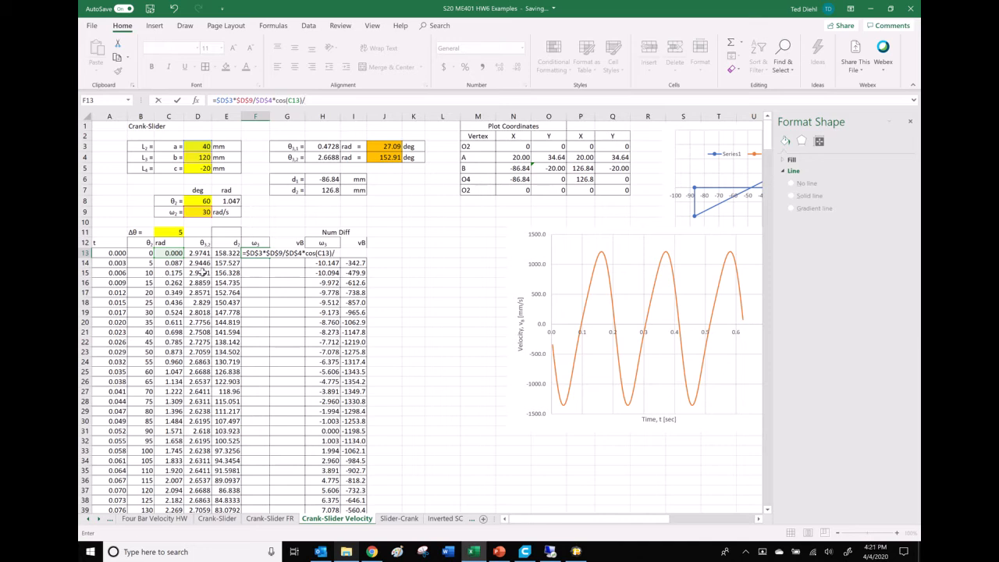
text(cos)
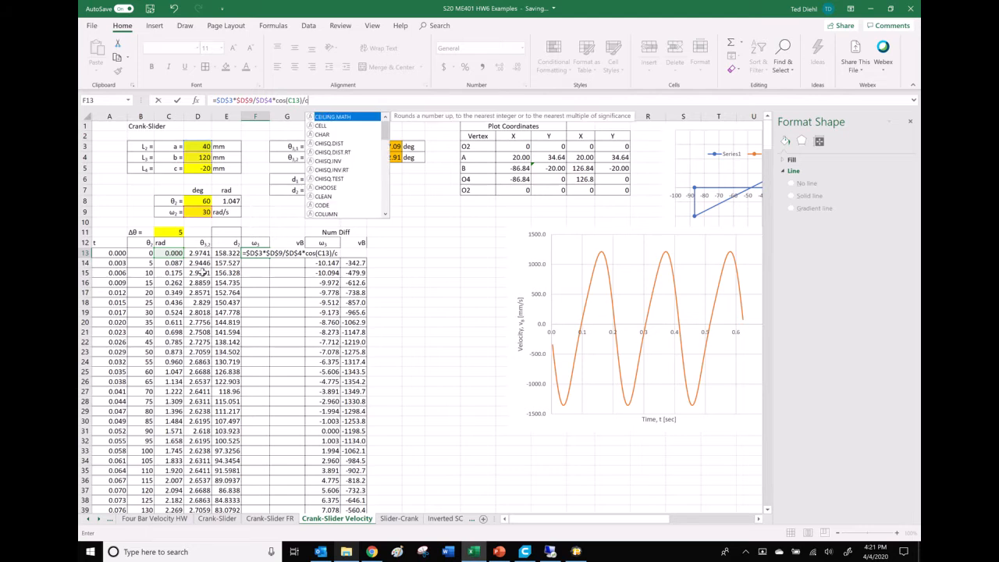
text(()
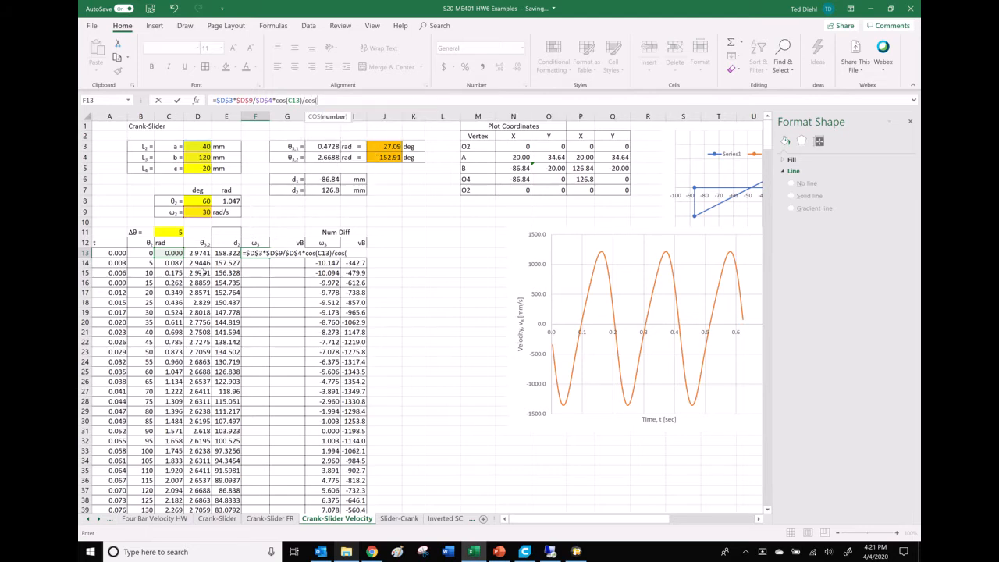
click(200, 253)
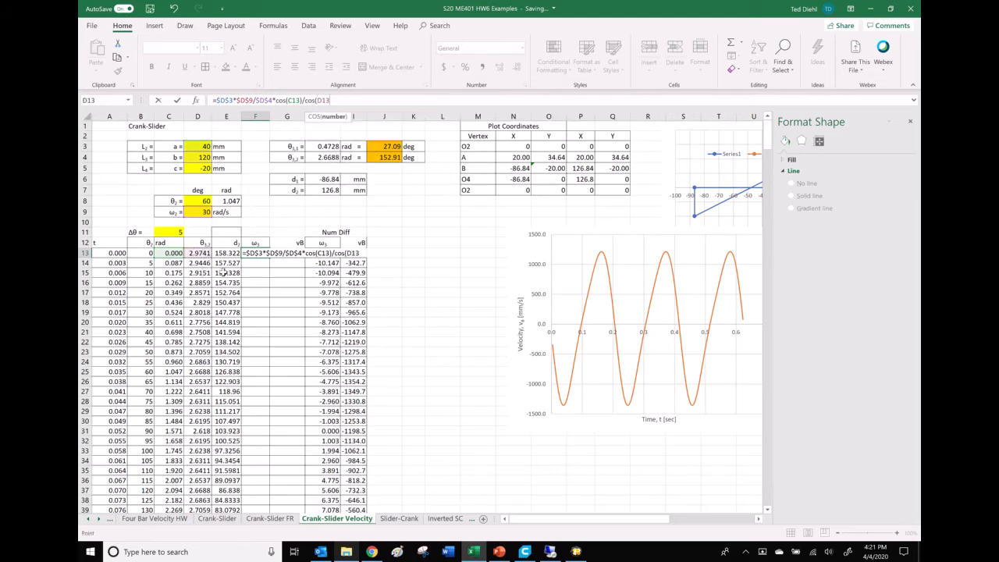
key(Return)
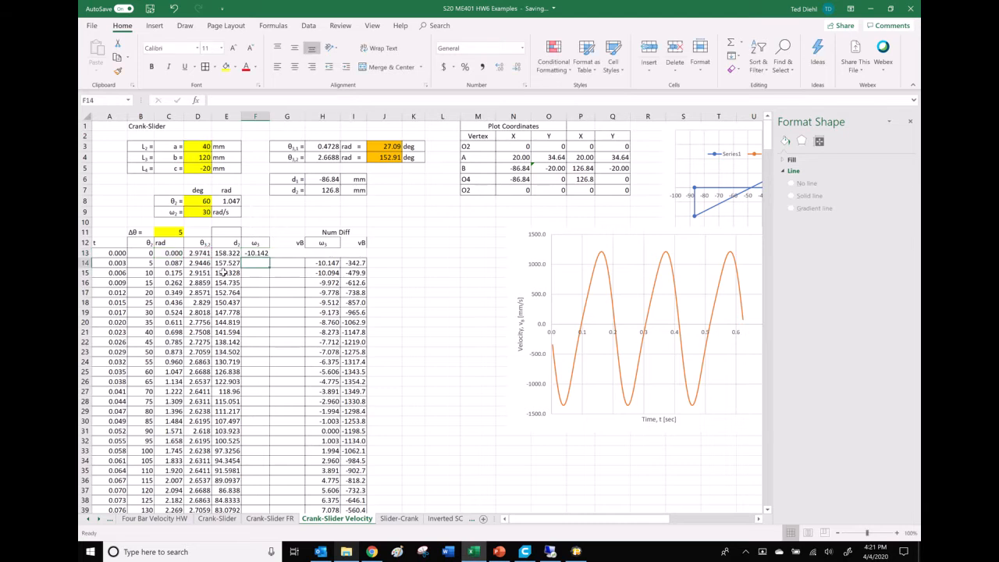
Step: Start the analytical vB formula in G13 with =-$D$3*$D$9*sin(C13), using absolute references to a and ω2
click(283, 253)
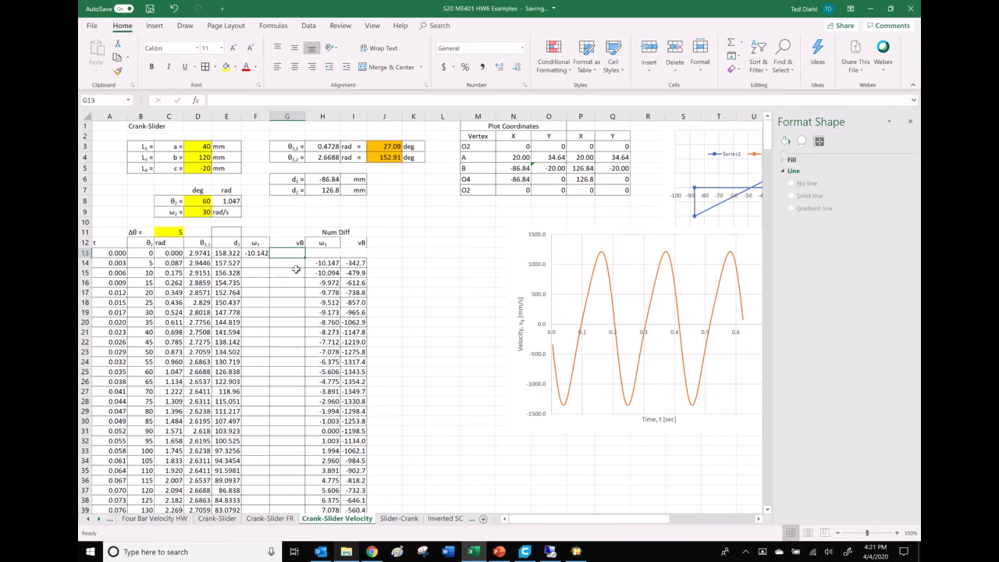
text(=-)
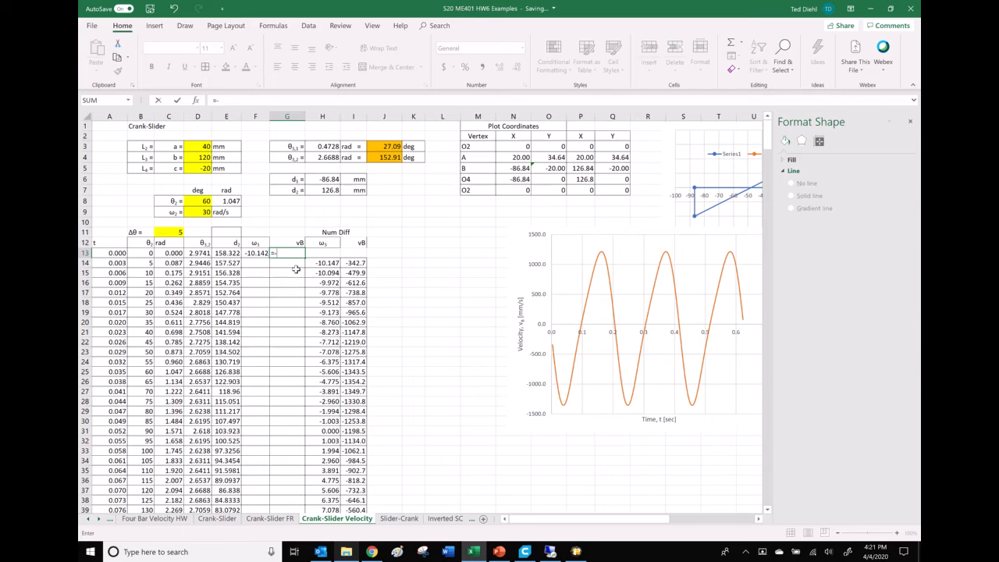
click(203, 147)
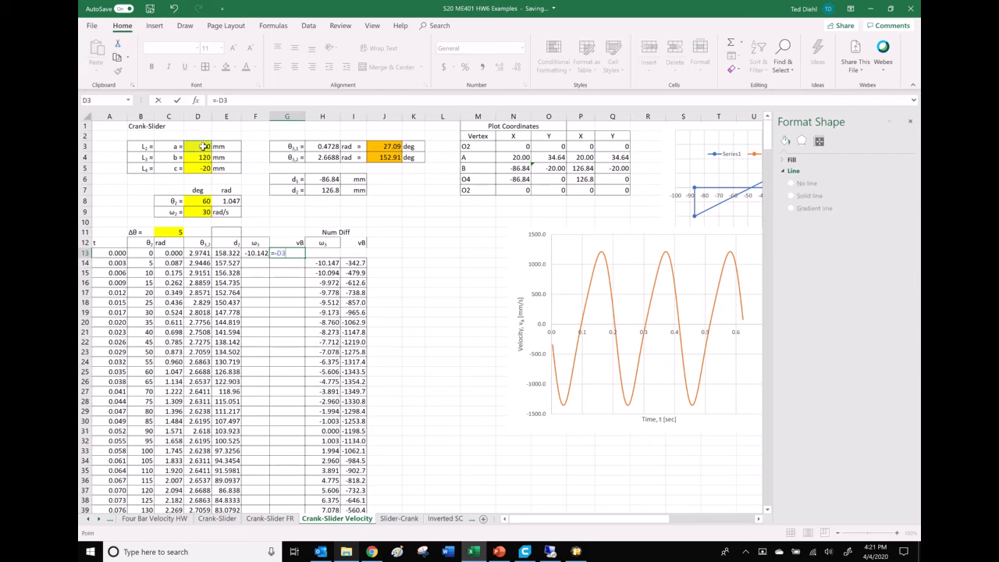
key(F4)
text(*)
click(207, 212)
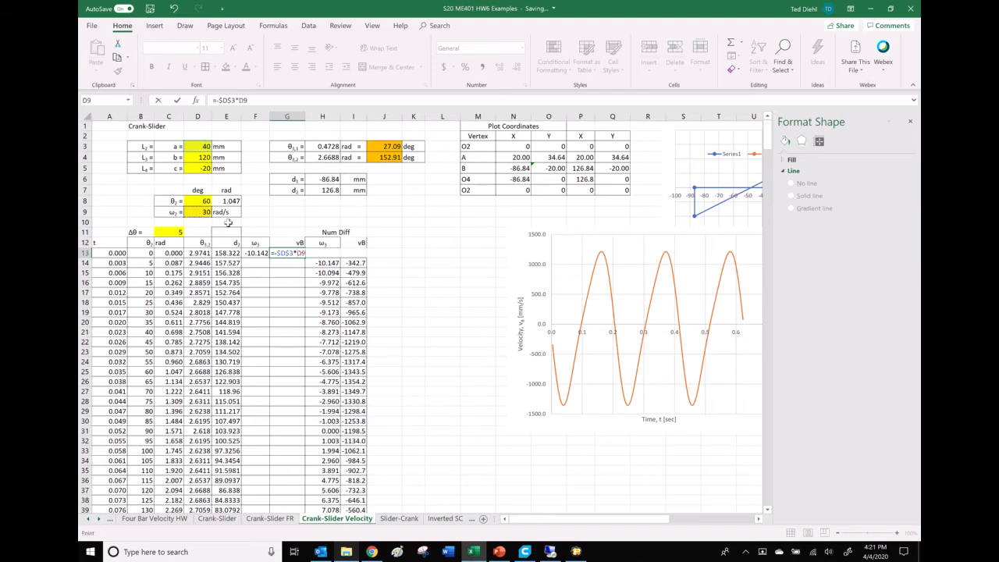
key(F4)
text(*)
text(si)
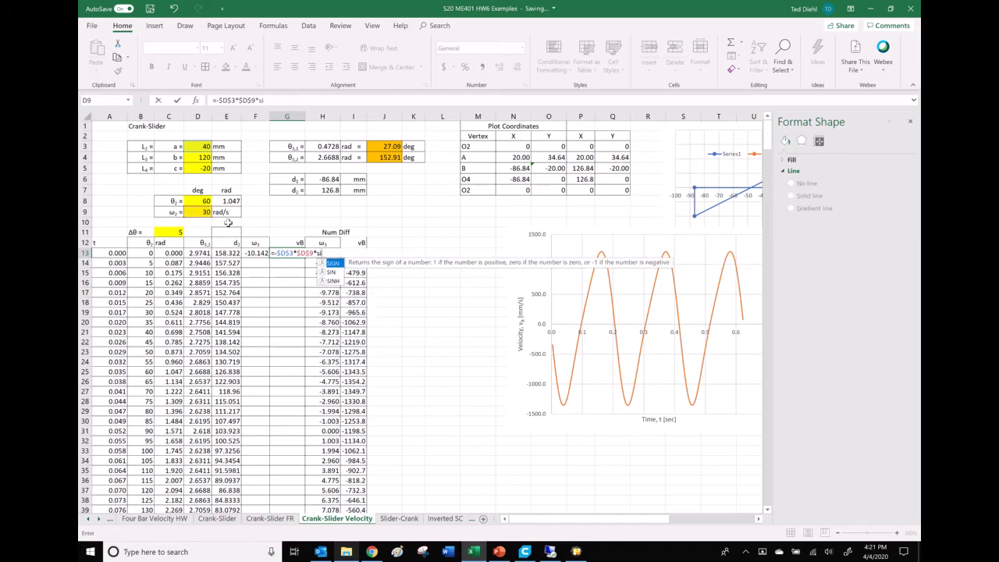
text(n()
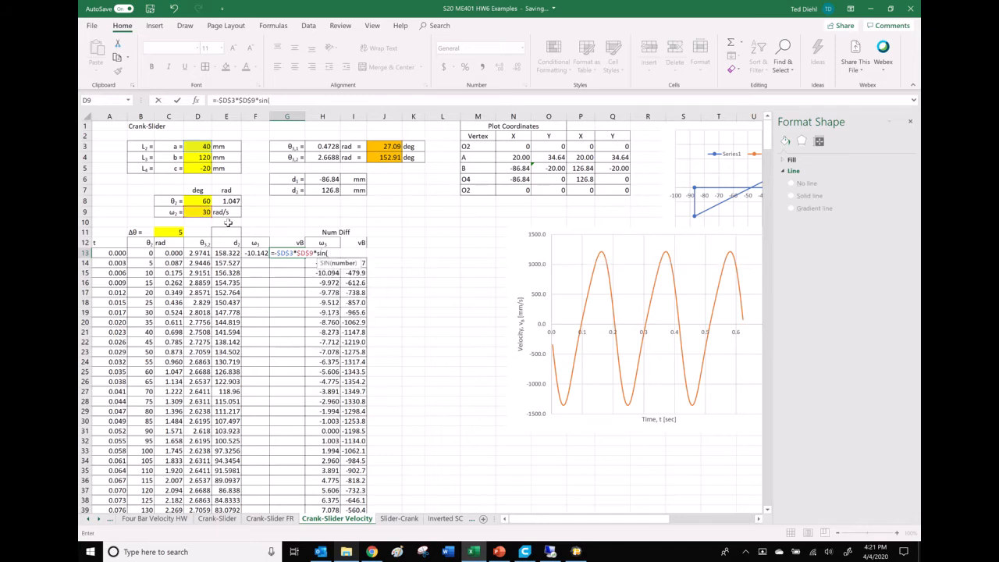
click(171, 254)
text())
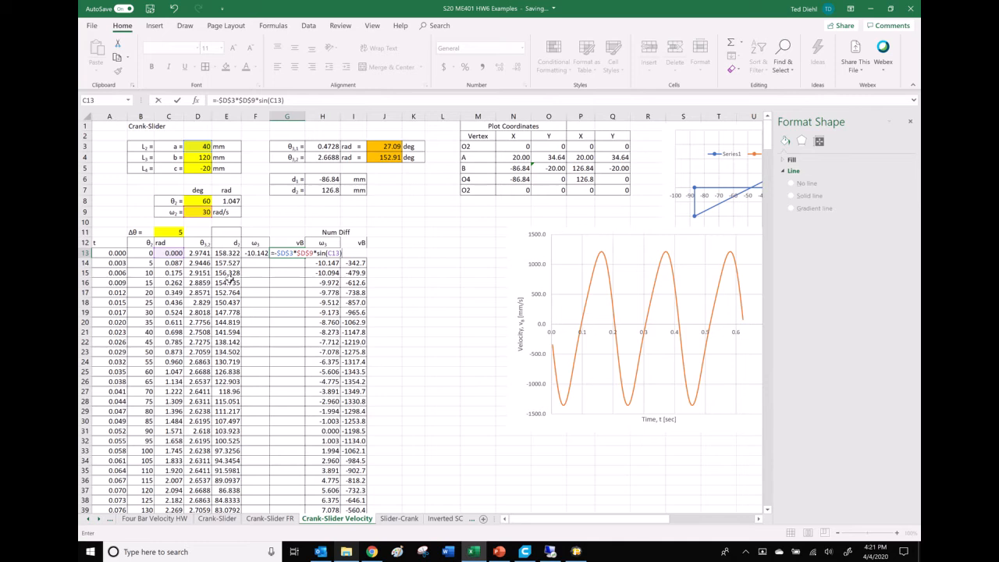
Step: Complete the vB formula in G13 by adding +$D$4*F13*sin(D13), with an absolute reference to b, and enter it
text(+)
click(201, 158)
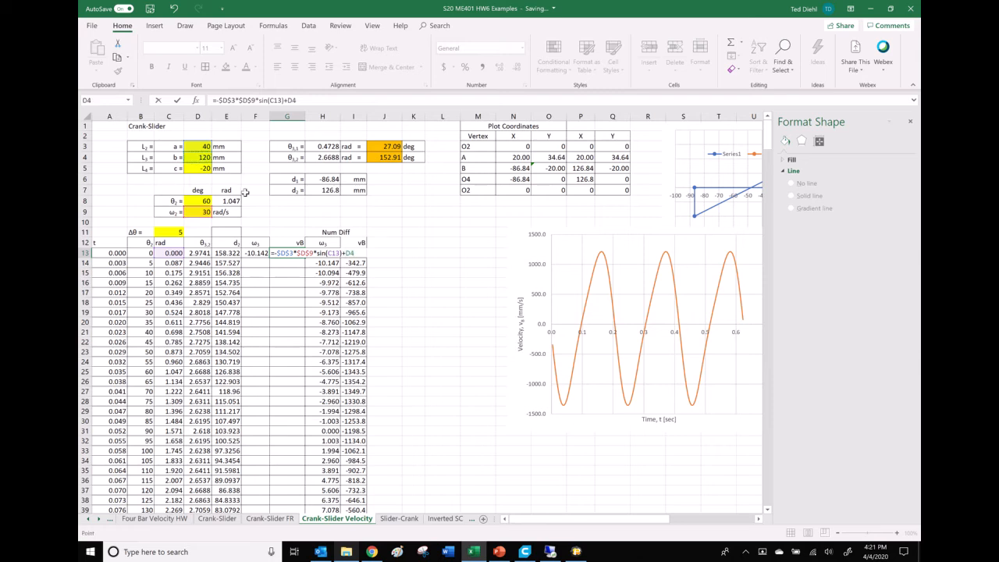
key(F4)
text(*)
click(254, 254)
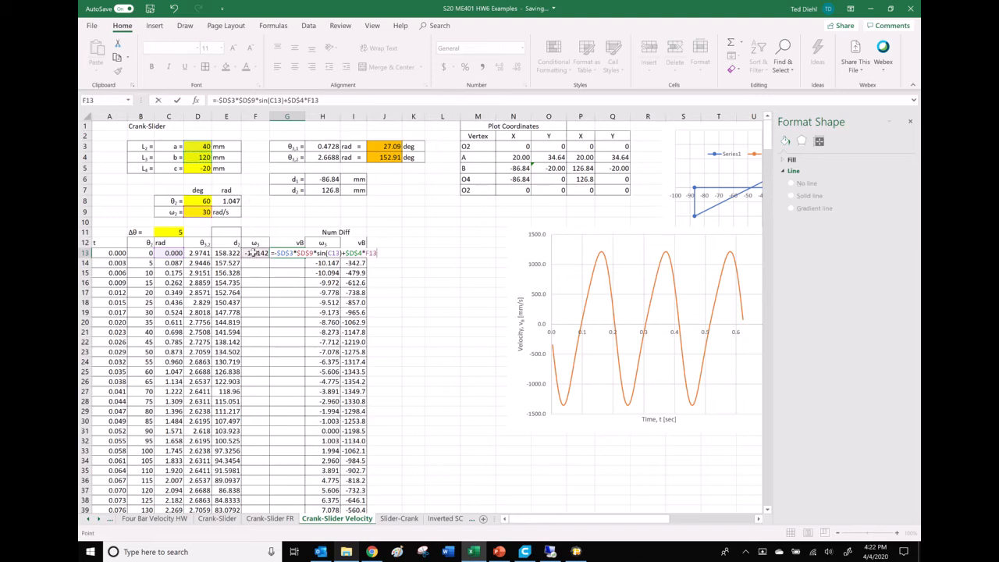
text(*s)
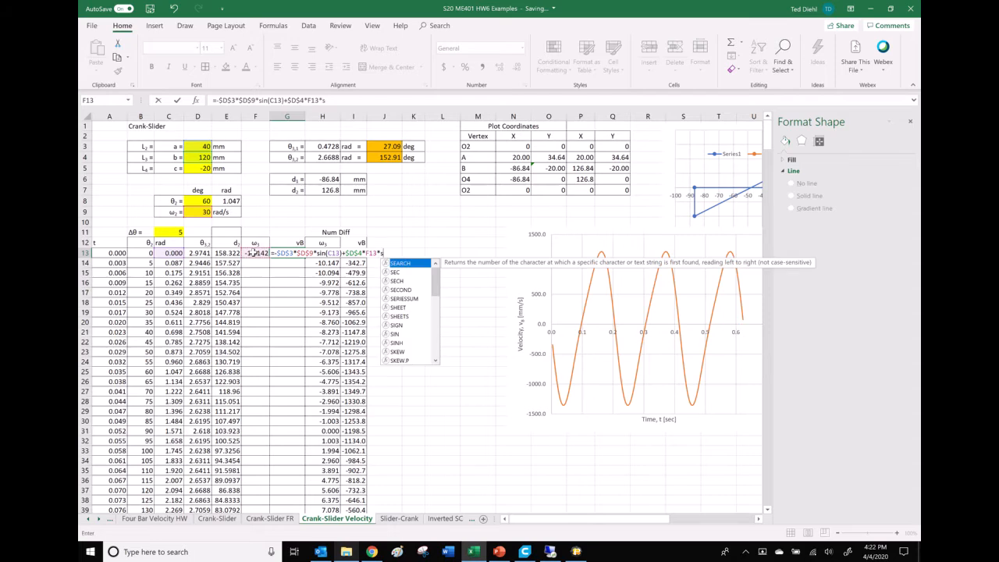
text(in)
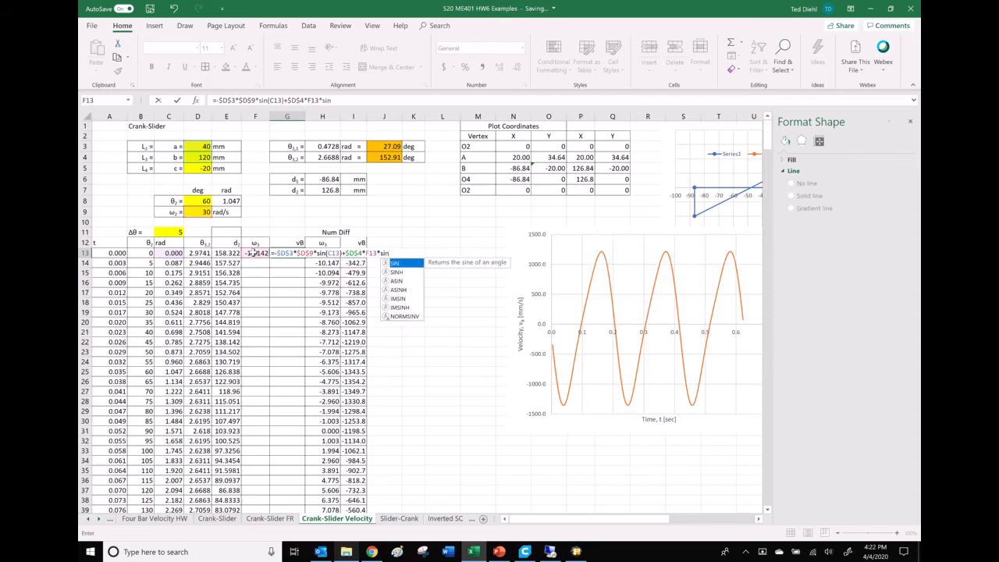
text(()
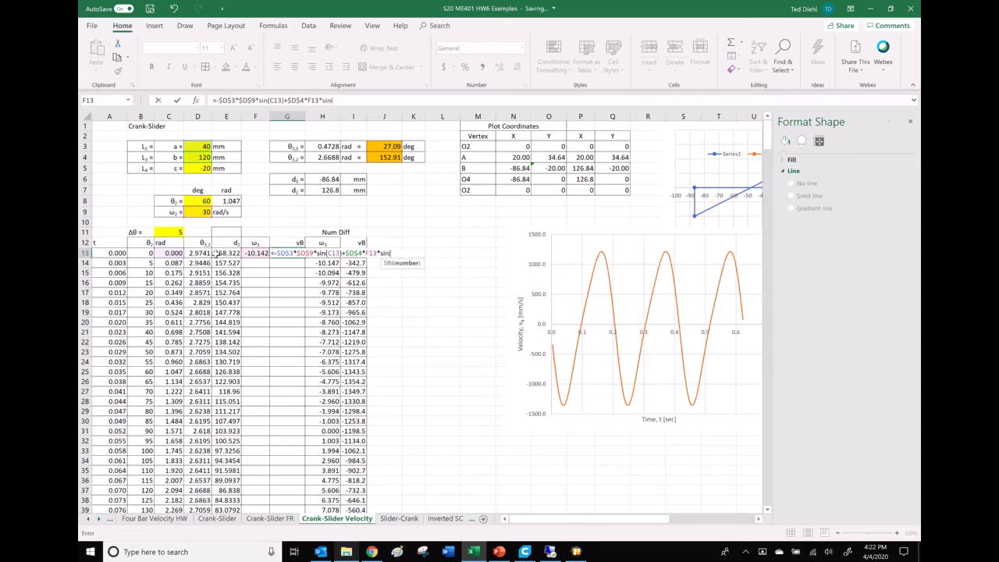
click(201, 252)
text())
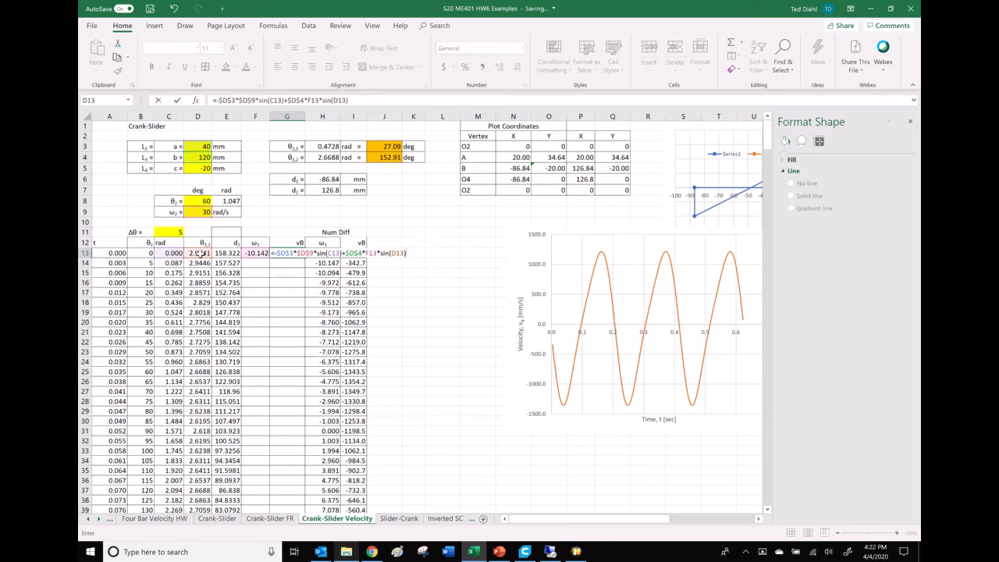
key(Return)
Step: Fill the ω3 and vB formulas from F13:G13 down both columns to the last data row, 229
drag(249, 253, 296, 254)
drag(304, 263, 304, 270)
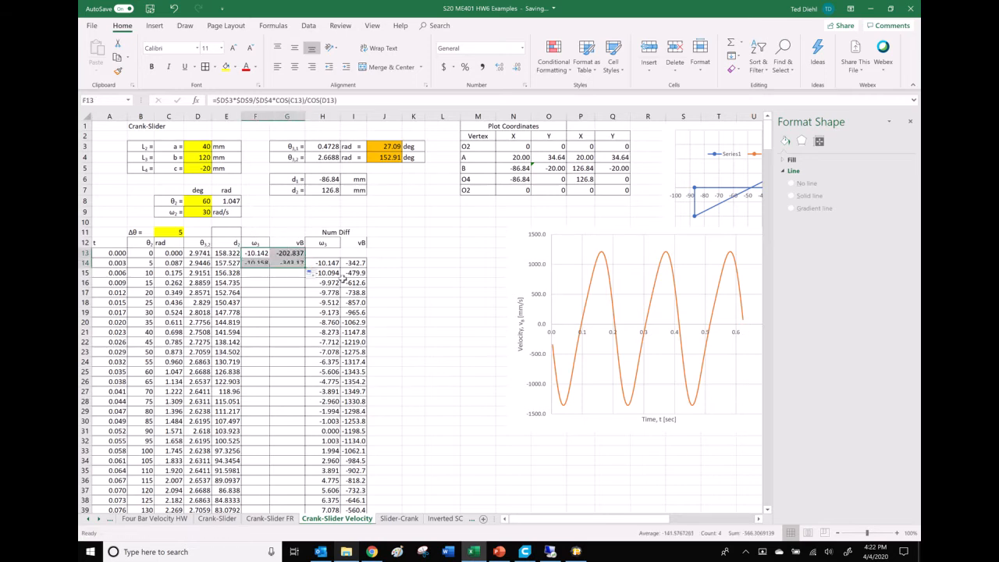
click(290, 263)
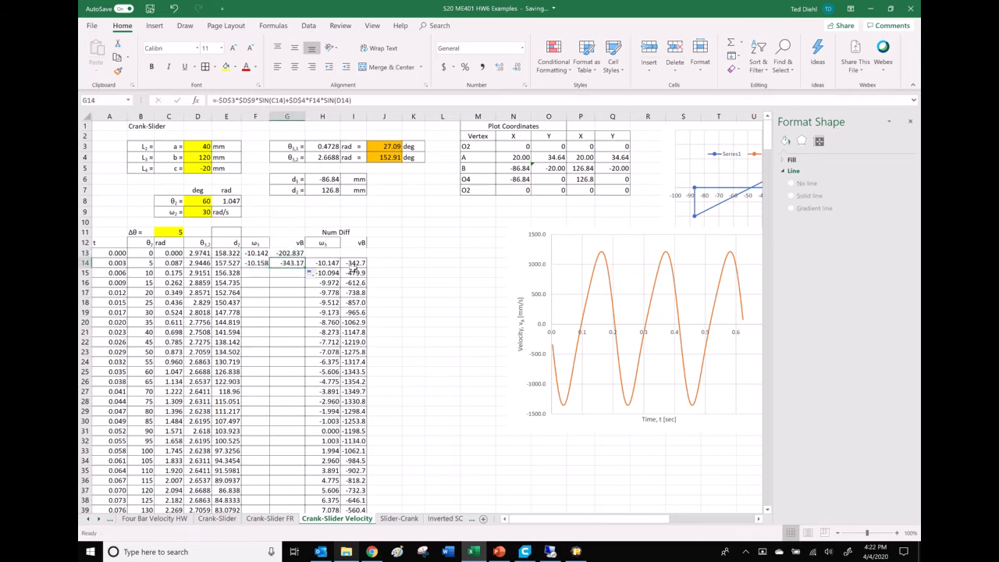
drag(254, 263, 275, 263)
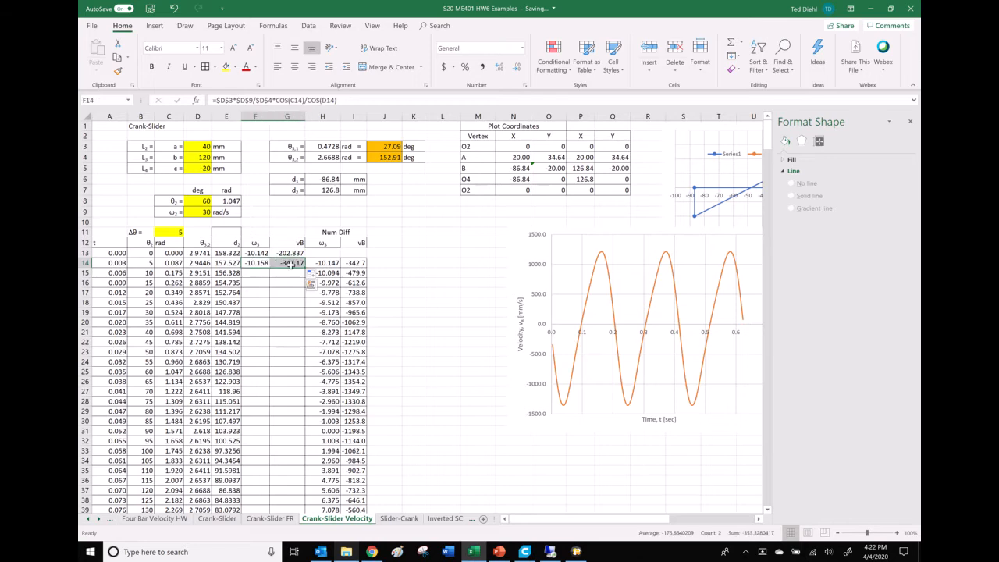
double_click(306, 267)
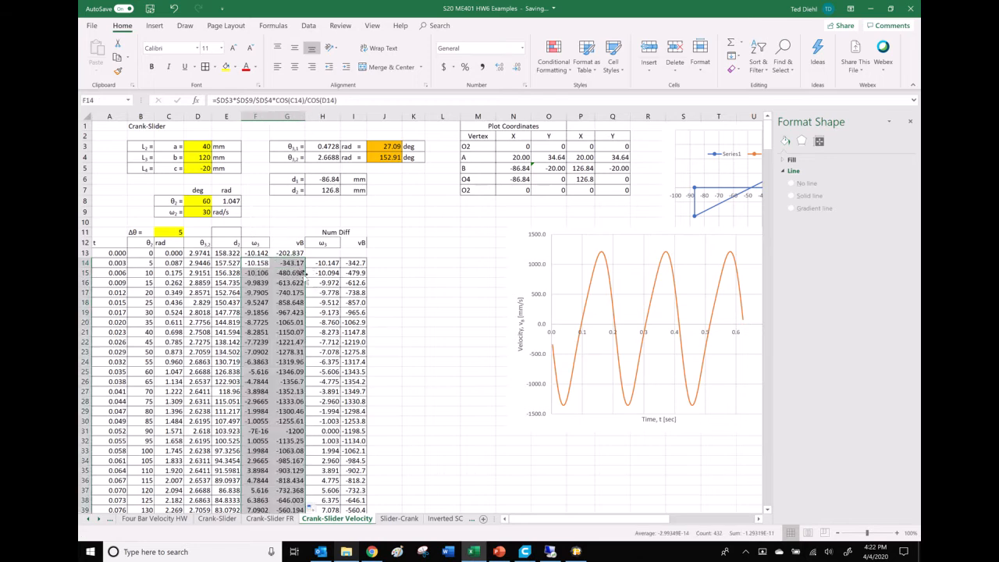
Step: Add a new data series to the velocity-versus-time chart, with cell F11 as its series name
right_click(573, 284)
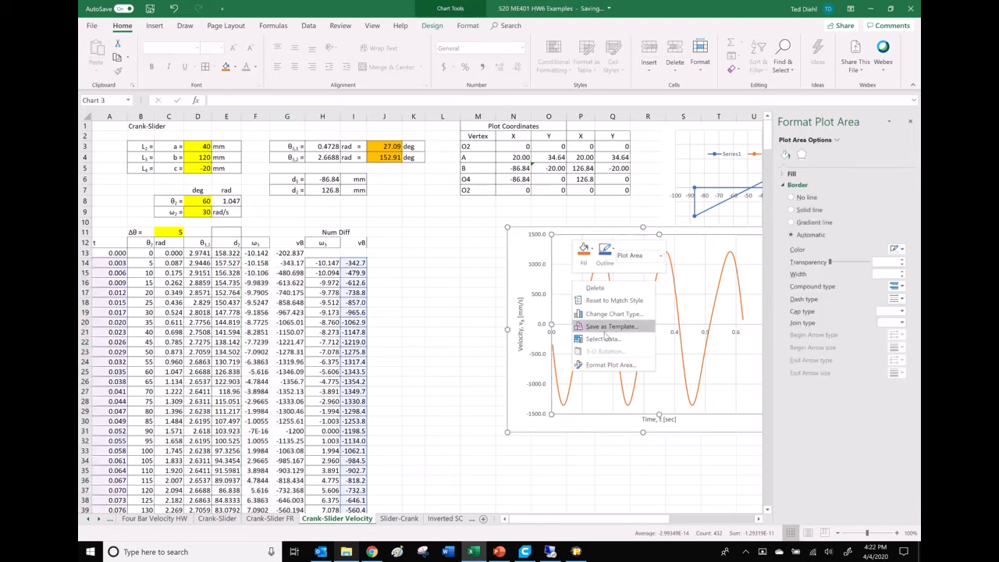
click(606, 340)
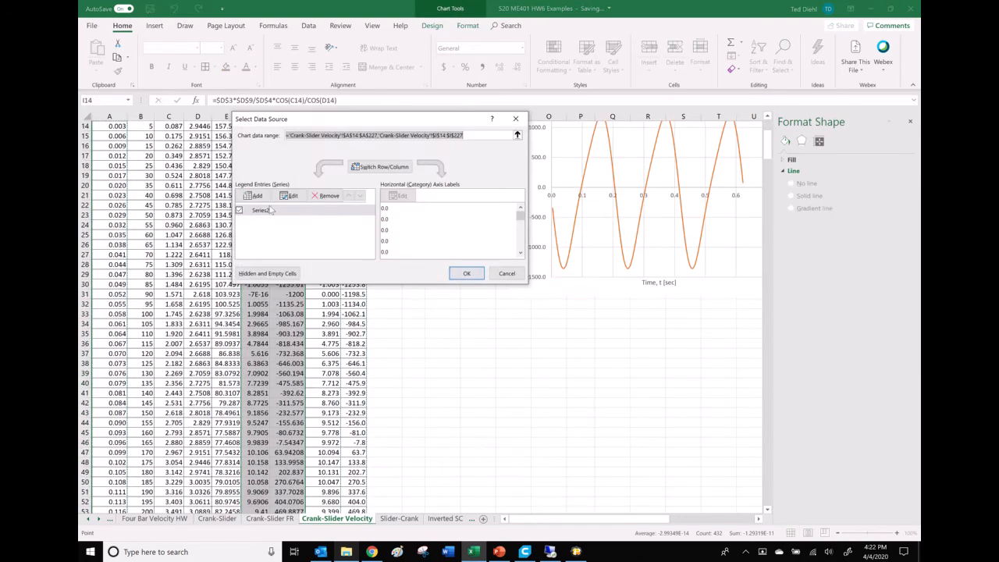
click(255, 196)
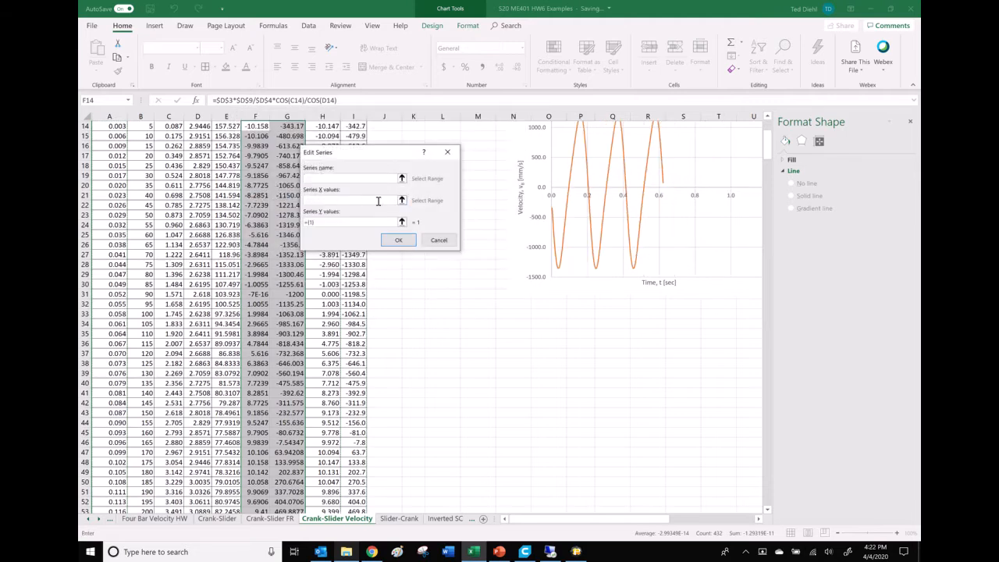
click(402, 178)
scroll(380, 283, up, 4)
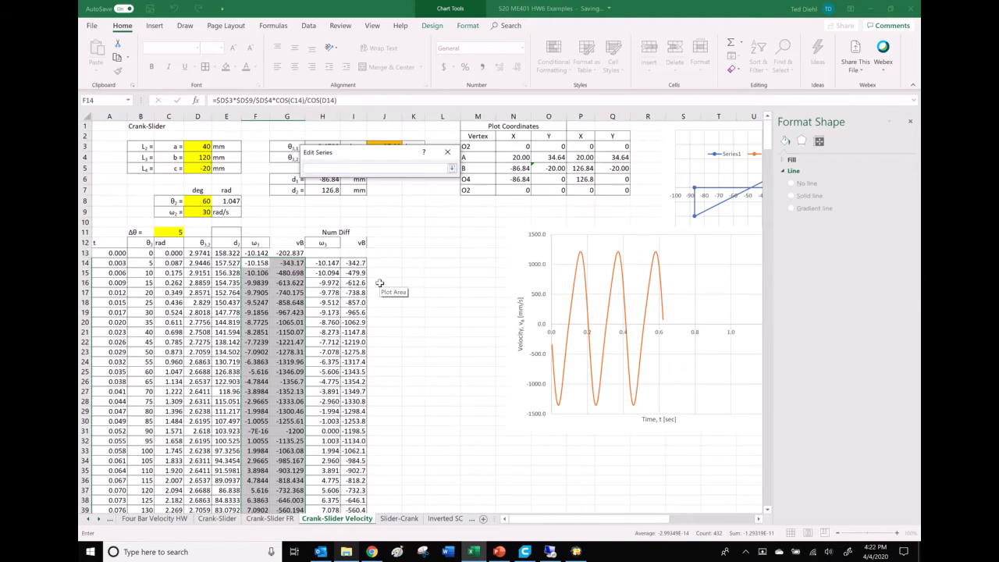
click(255, 232)
click(451, 168)
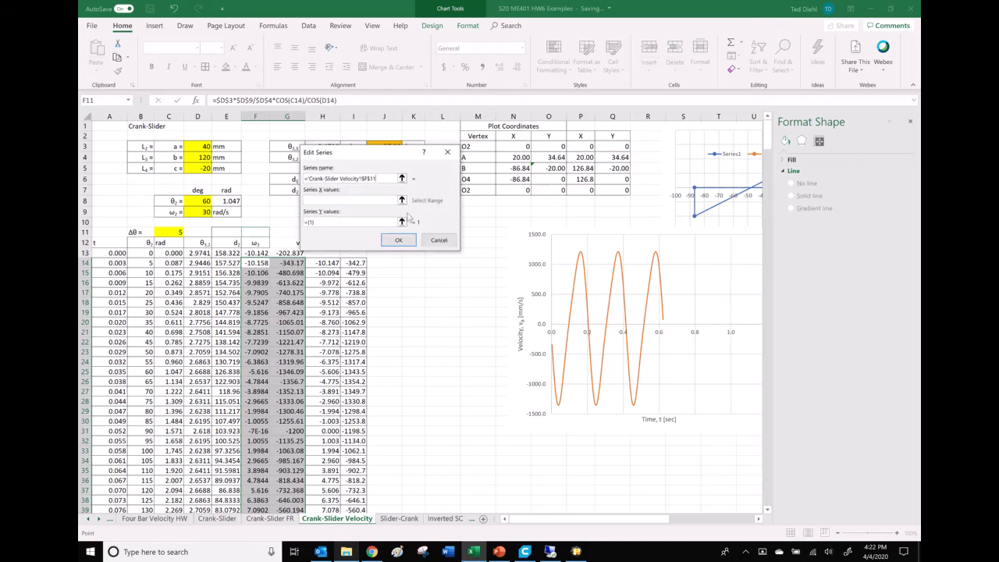
Step: Set the new series' X values to A13:A229 and Y values to G13:G229, and accept the series
click(402, 200)
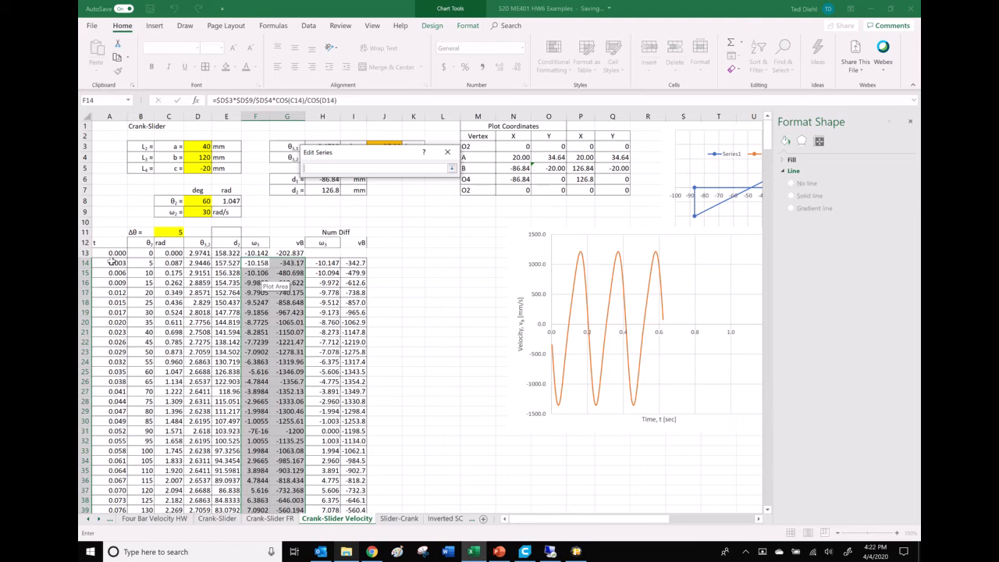
drag(114, 255, 119, 492)
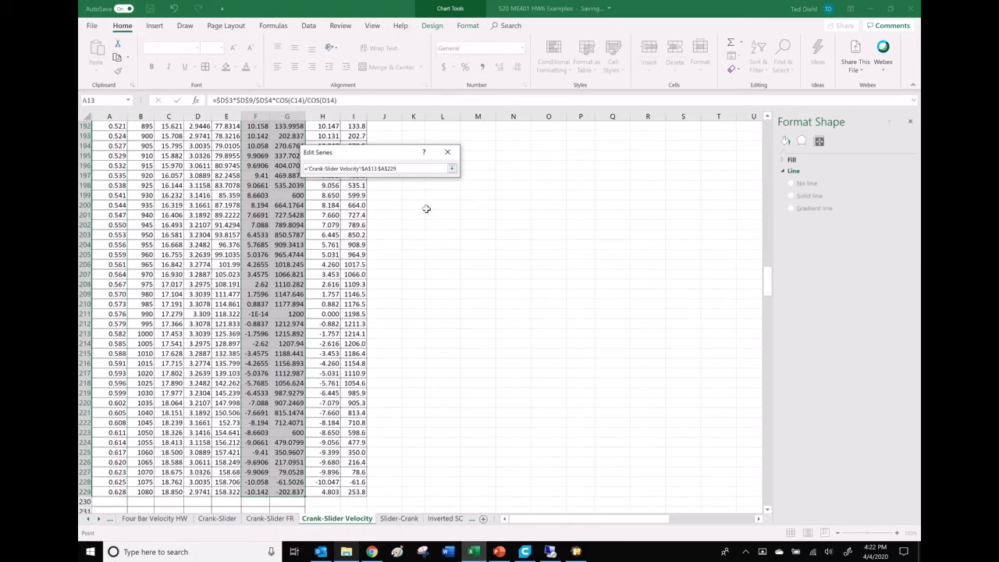
click(451, 168)
click(402, 222)
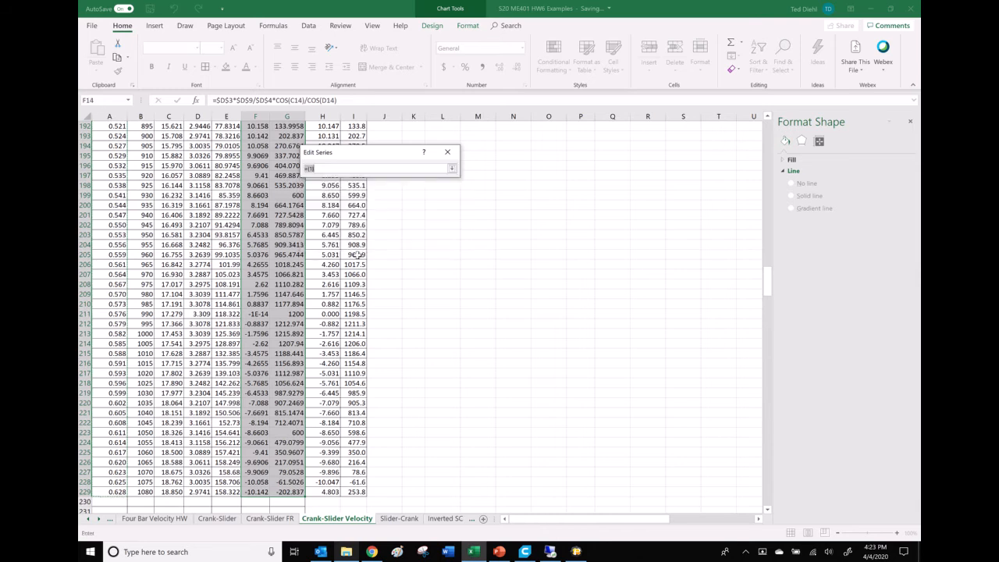
scroll(359, 258, up, 19)
scroll(361, 257, up, 20)
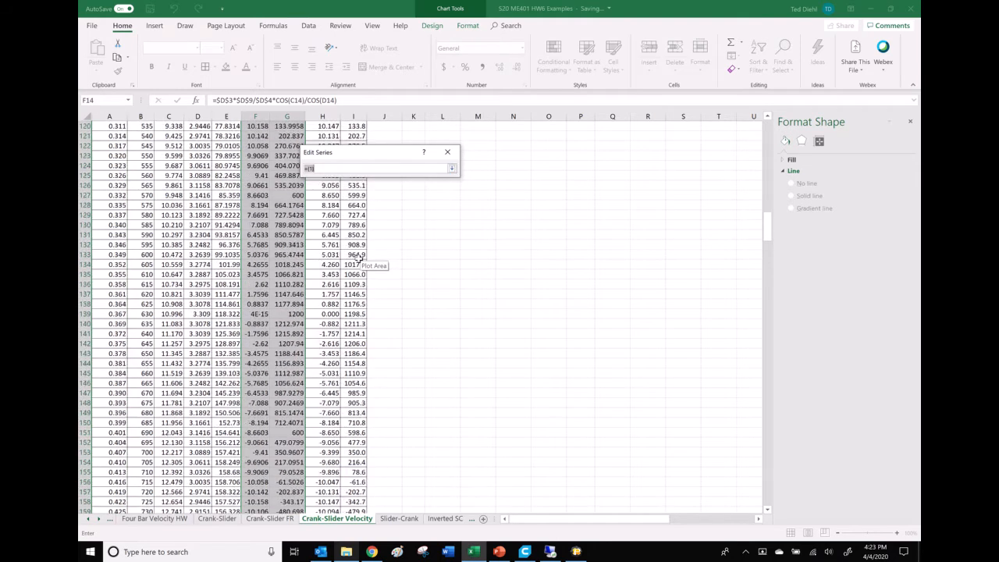
scroll(358, 260, up, 18)
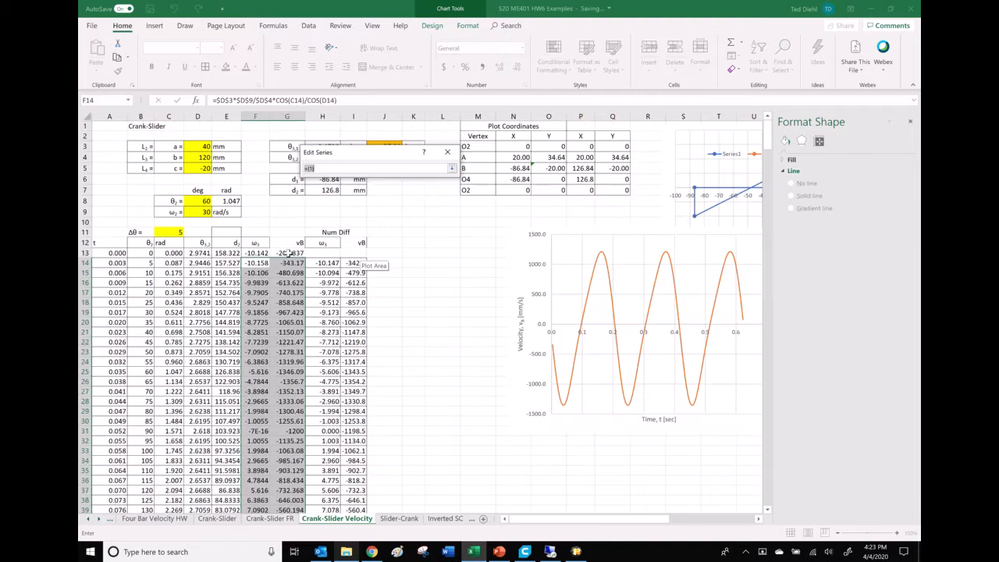
drag(287, 519, 287, 492)
click(453, 169)
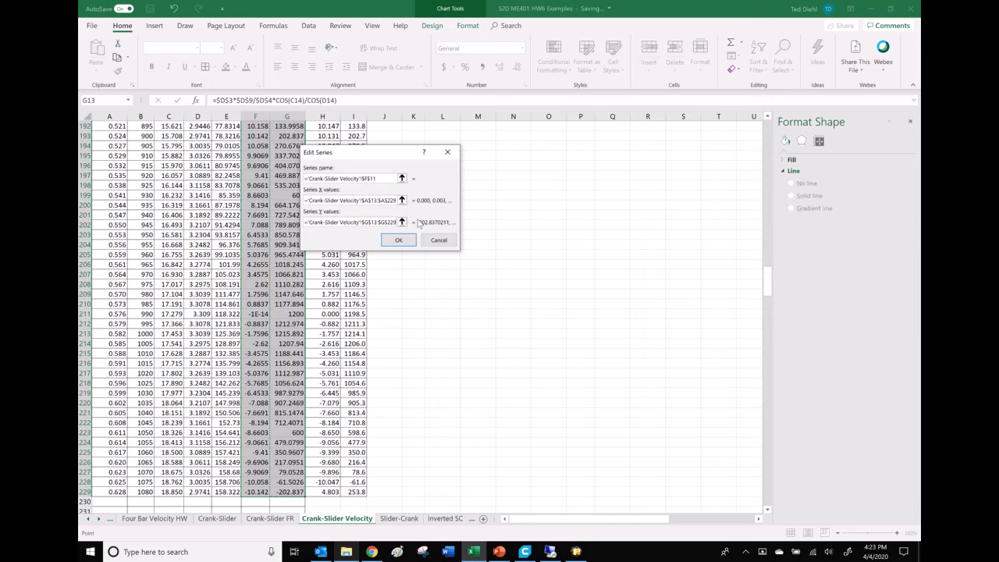
click(405, 242)
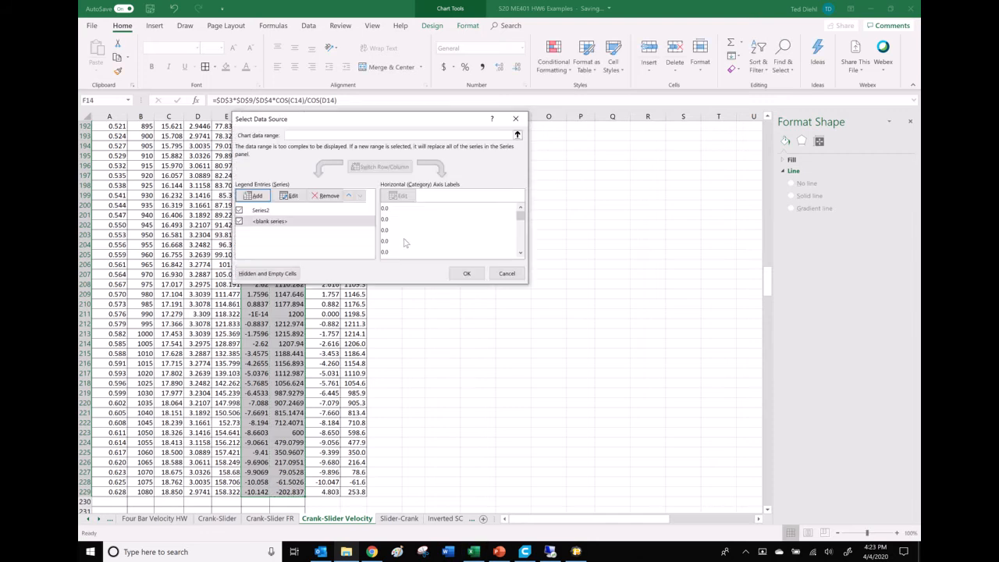
Step: Name the existing numerical series Series2 from the Num Diff heading in H11:I11 and apply the chart's data changes
click(287, 211)
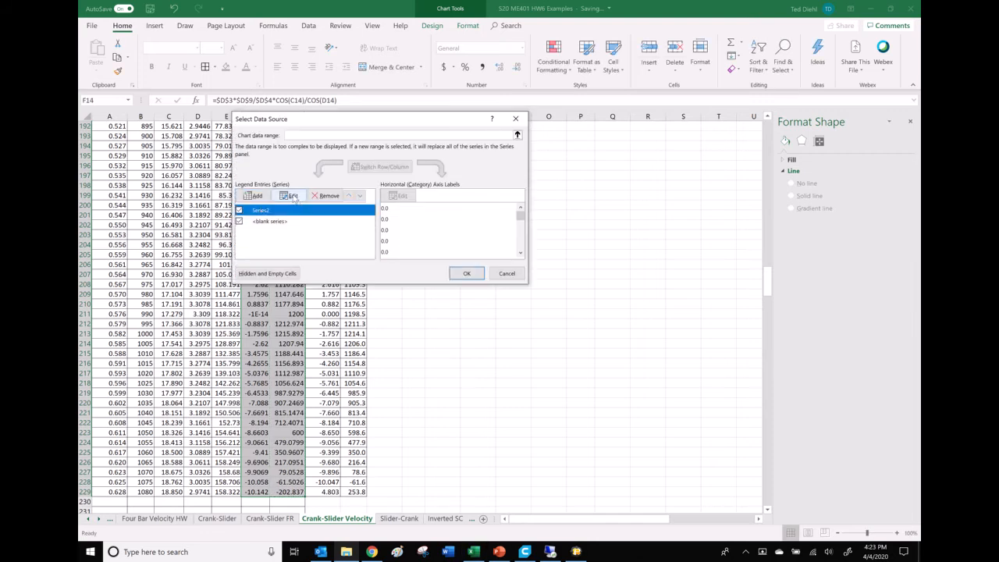
click(289, 196)
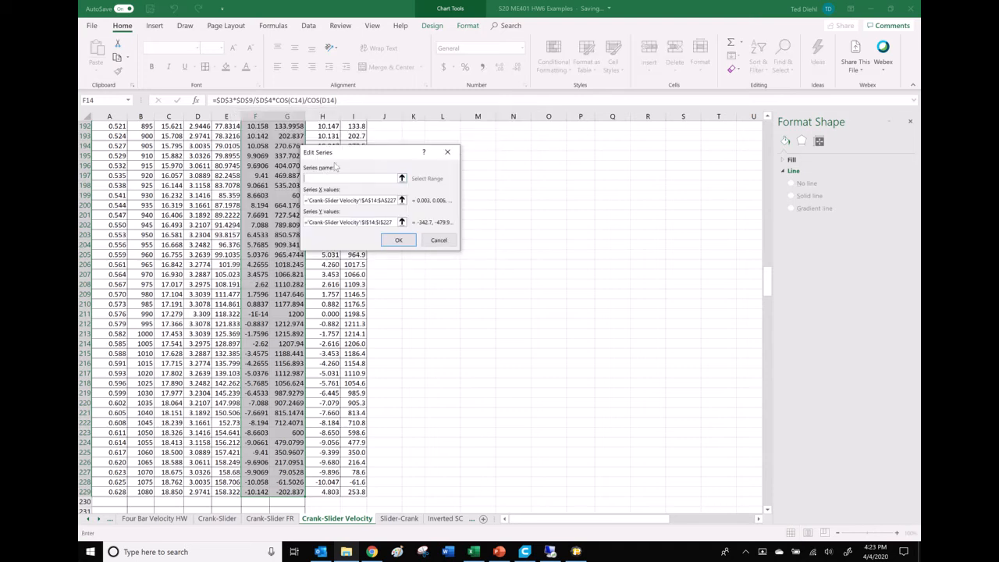
click(401, 179)
scroll(316, 220, up, 20)
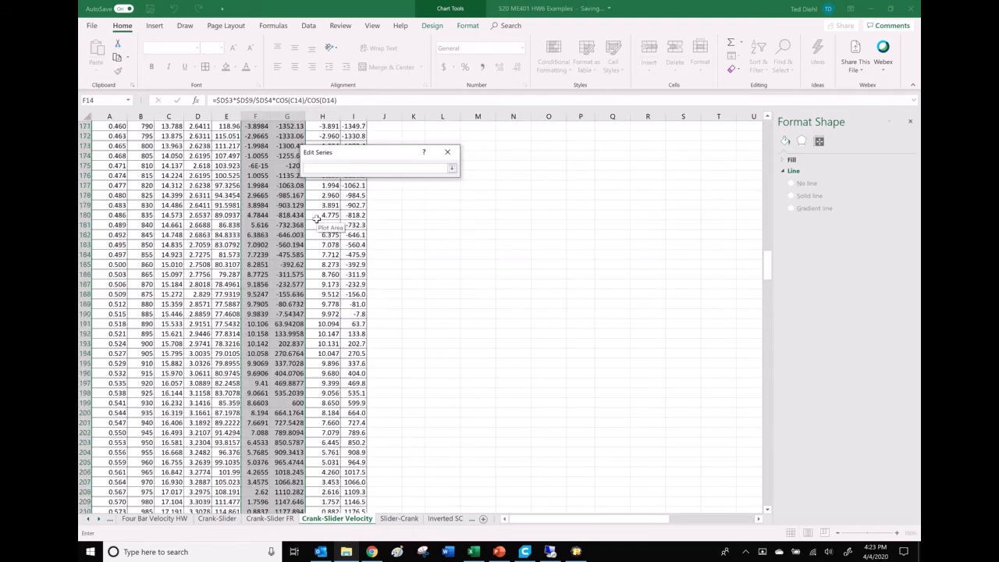
scroll(316, 220, up, 20)
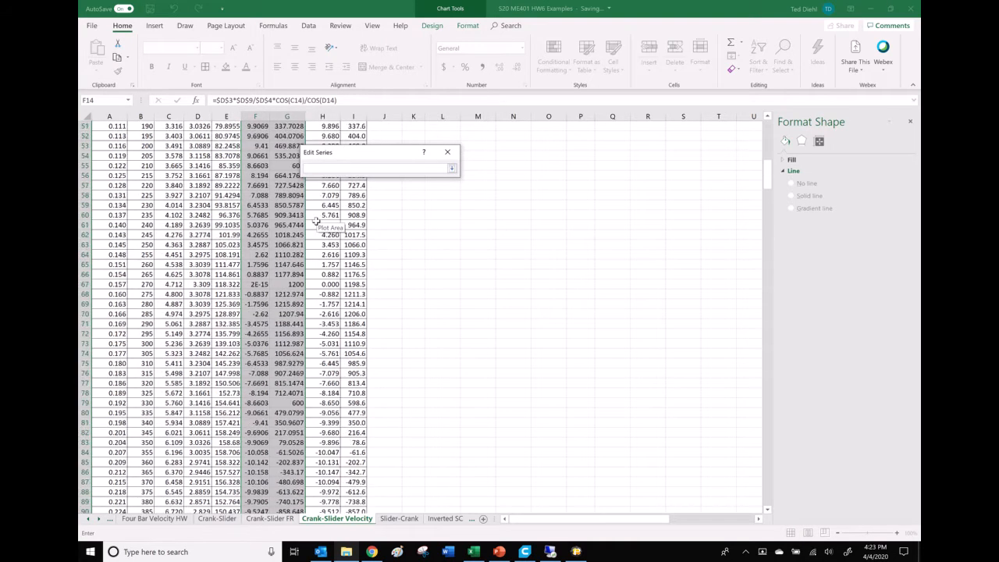
click(318, 232)
click(451, 168)
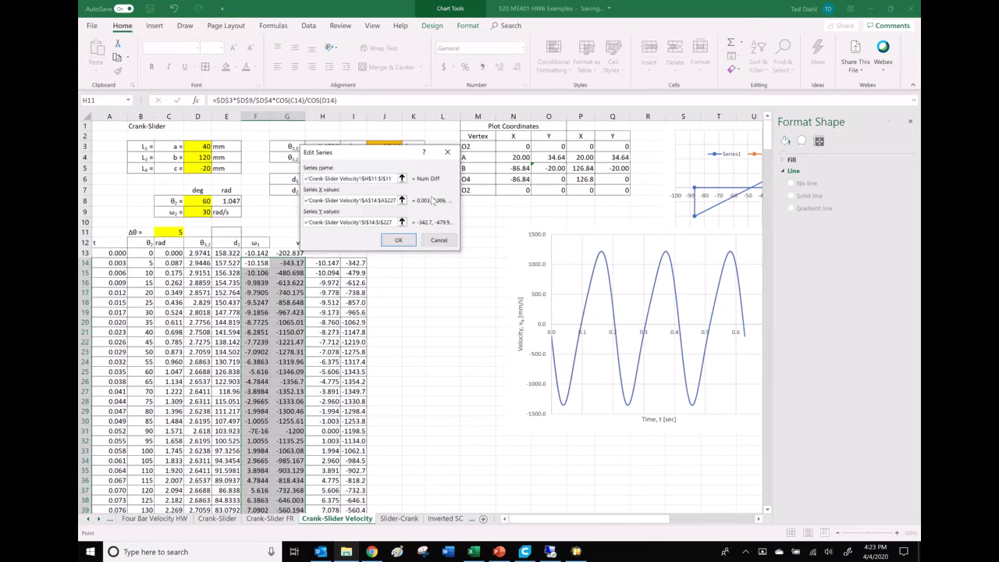
click(400, 240)
click(467, 273)
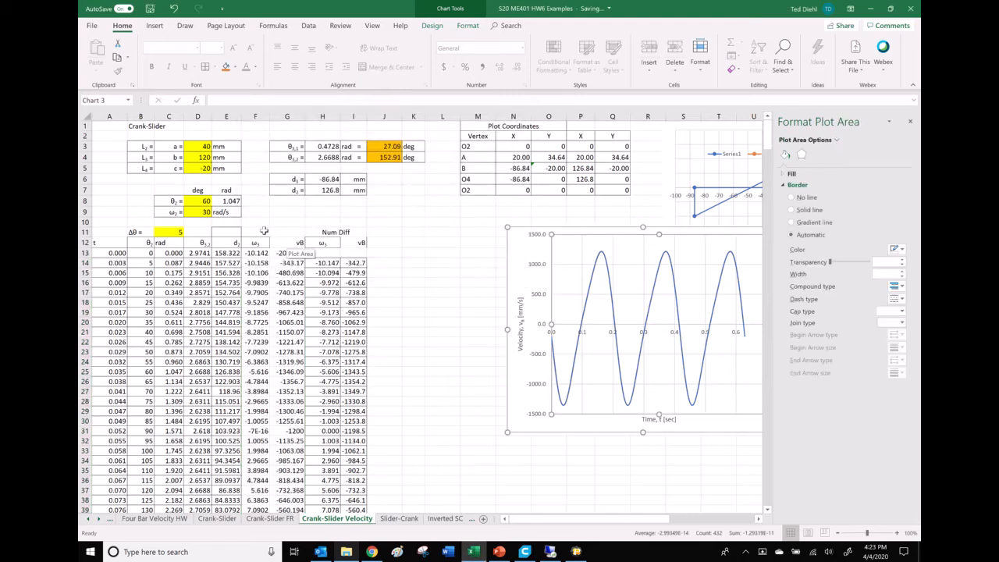
Step: Enter the heading Equations in F11 and merge and center it across F11:G11
click(261, 232)
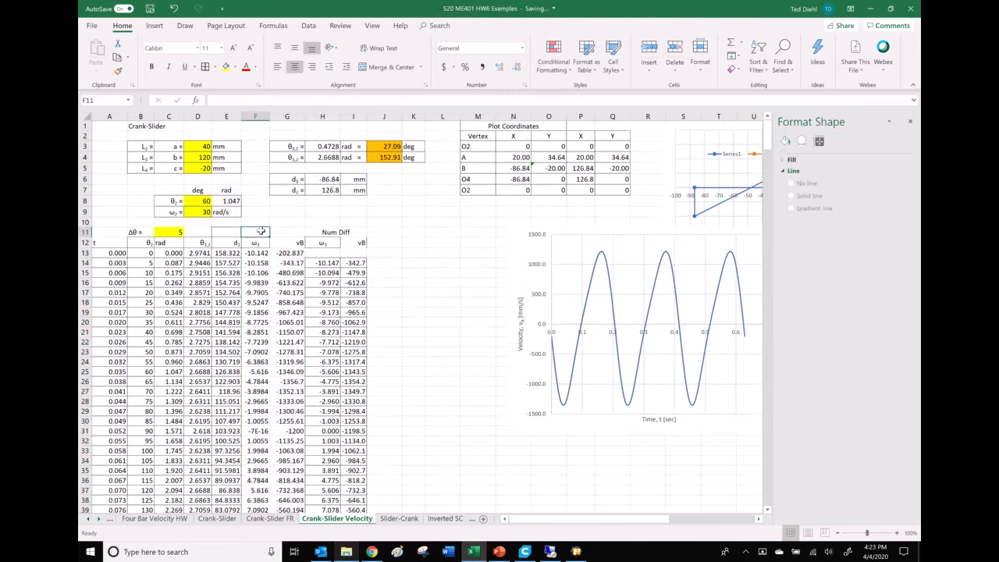
text(Equations)
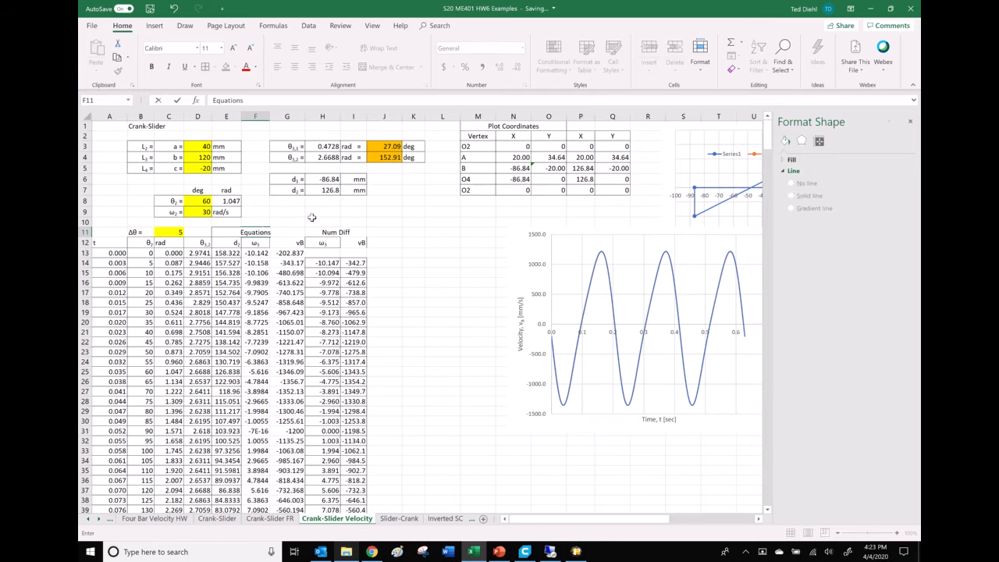
key(Return)
drag(260, 232, 287, 231)
click(386, 67)
drag(226, 232, 347, 254)
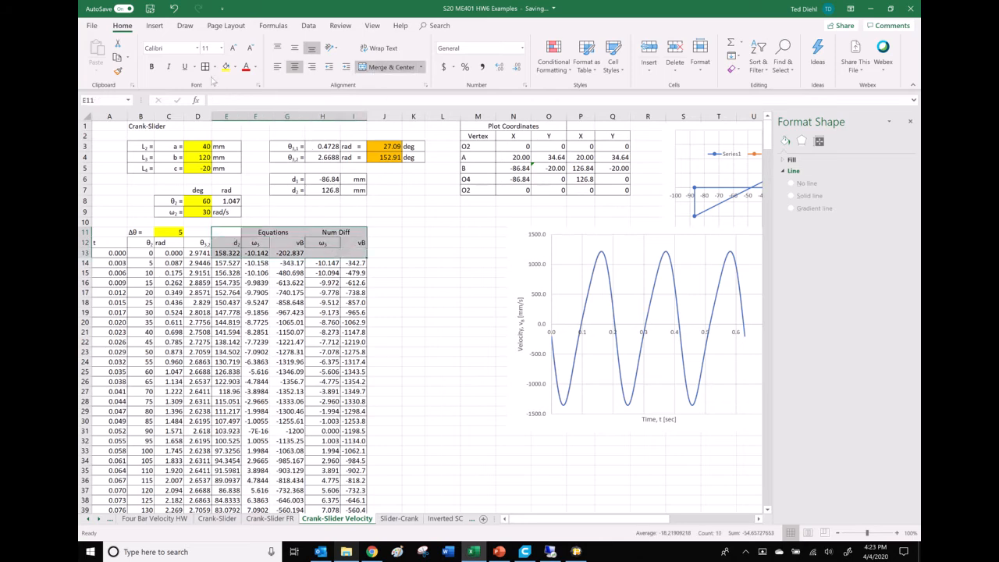
Step: Center the column headings in A12:I12
click(166, 232)
drag(151, 232, 167, 233)
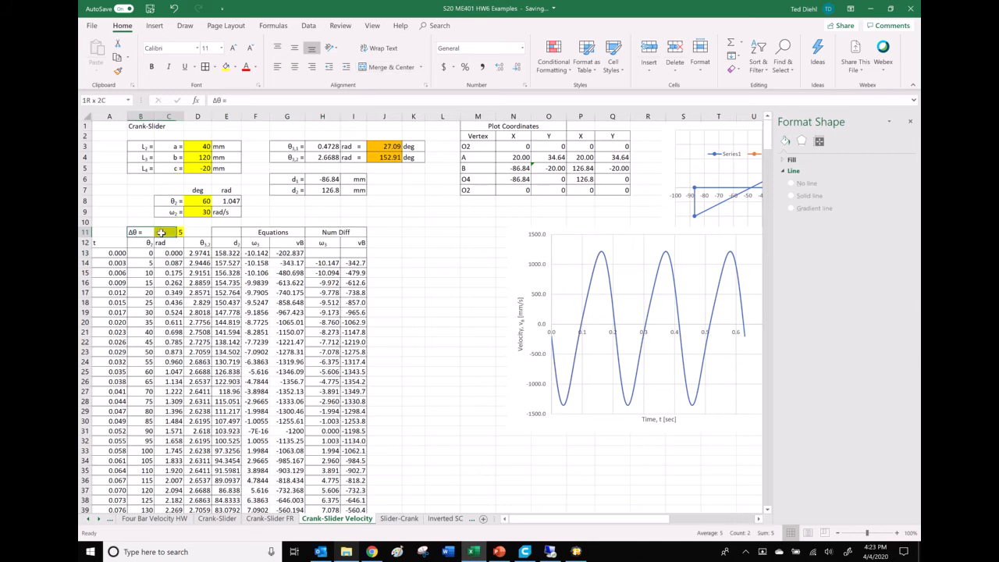
click(122, 242)
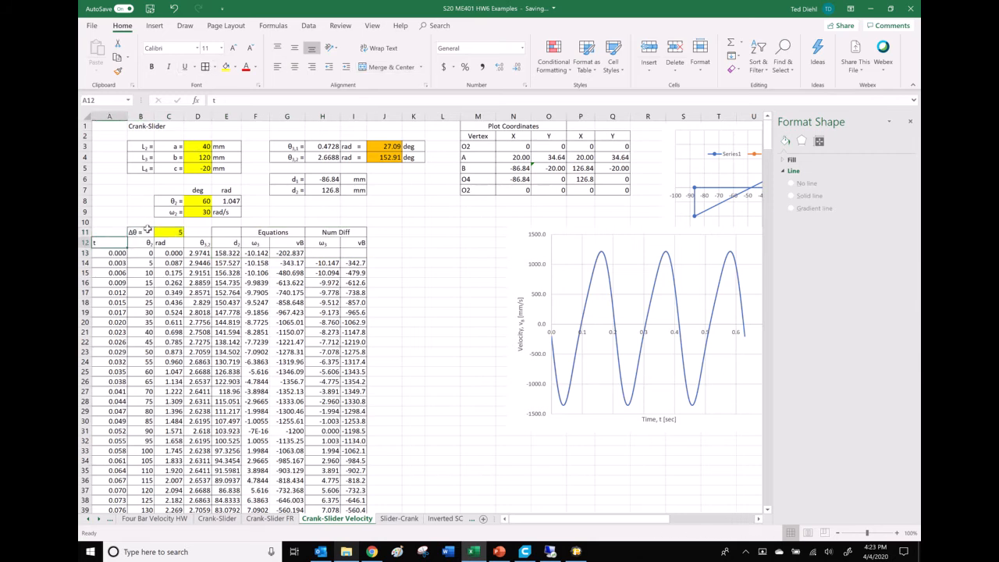
drag(107, 244, 367, 246)
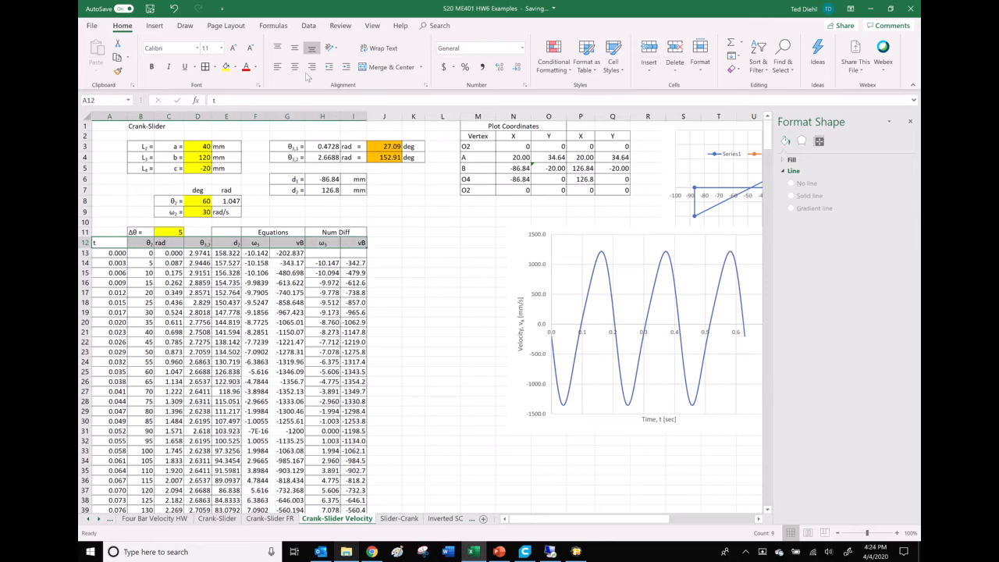
click(294, 66)
click(350, 242)
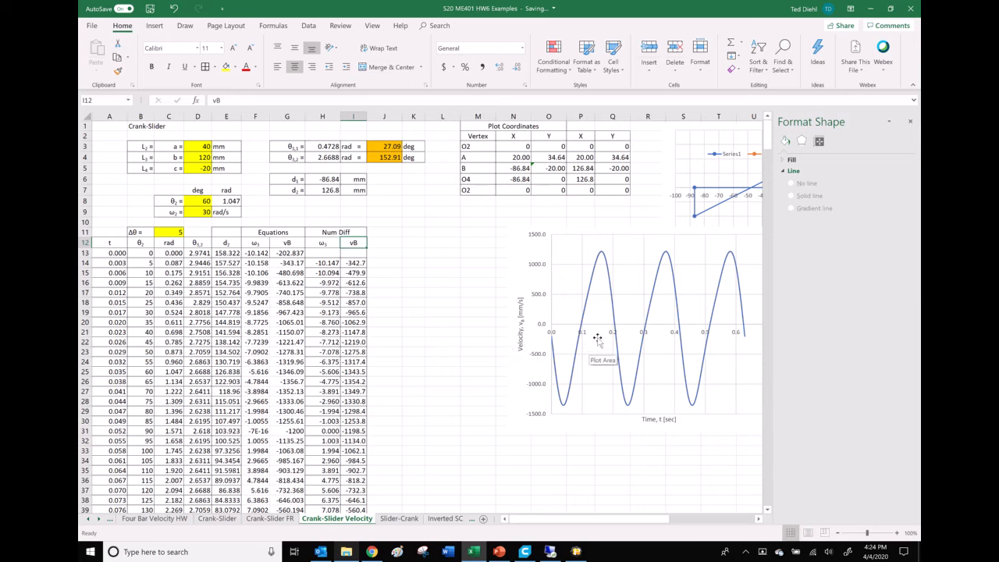
Step: Format the chart's Equations series as a solid line 0.75 pt wide
click(613, 307)
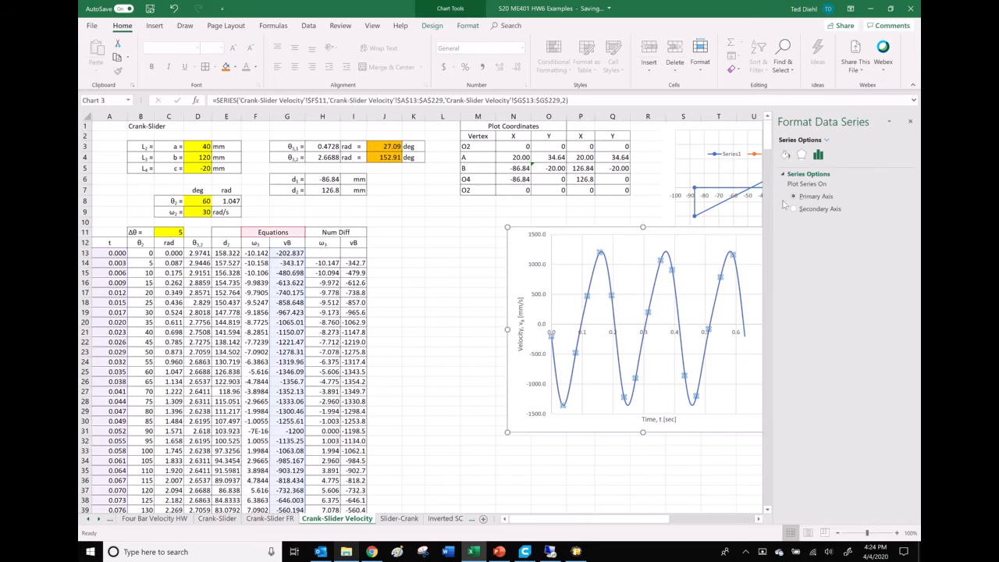
click(785, 155)
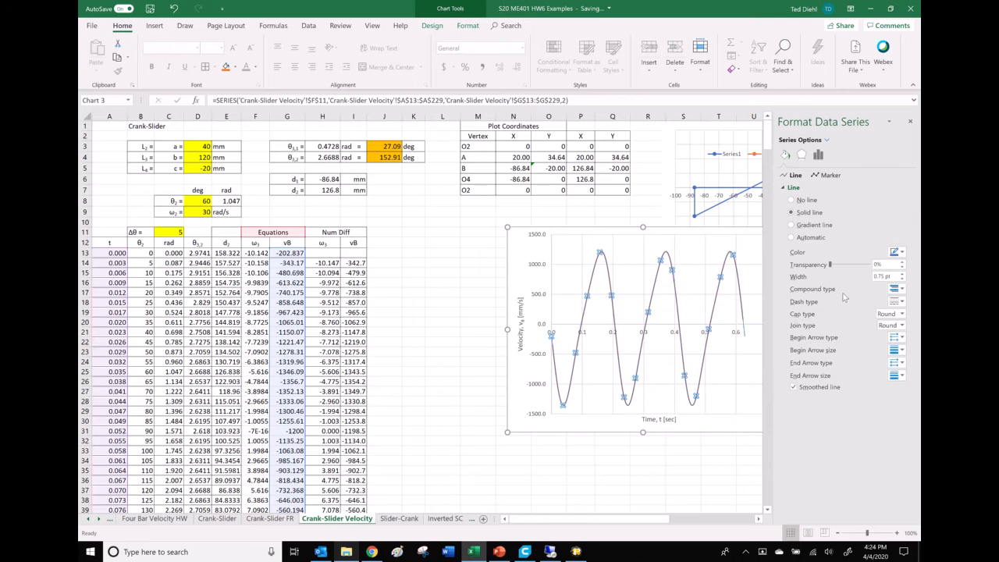
click(741, 300)
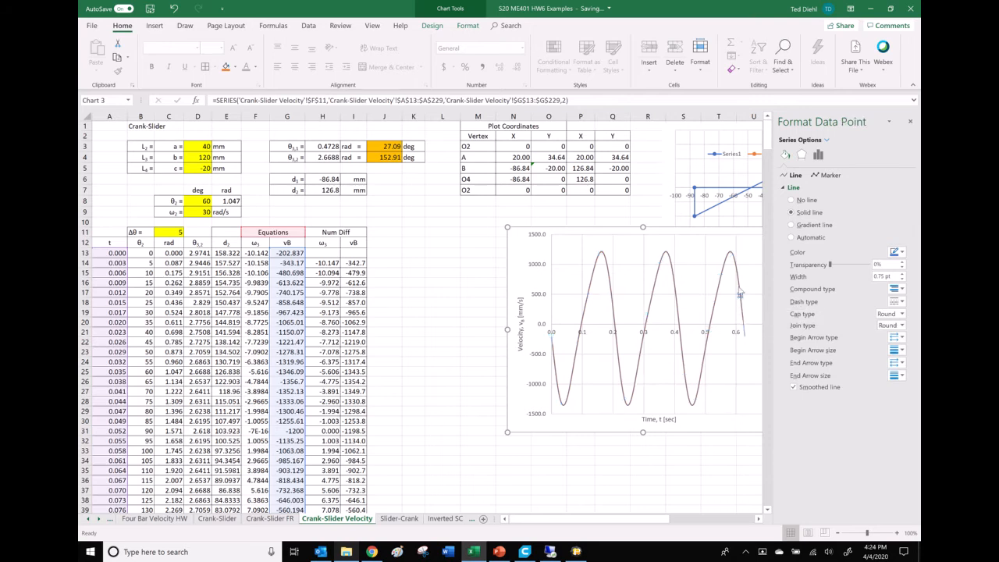
Step: Select the chart's Num Diff series and set its line to 1 pt wide with a dashed style
click(468, 25)
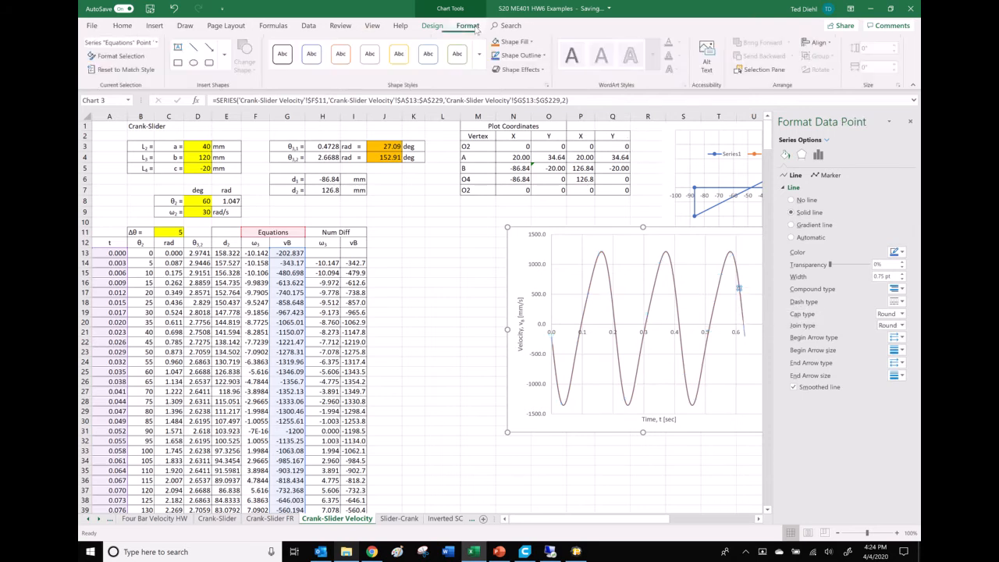
click(157, 42)
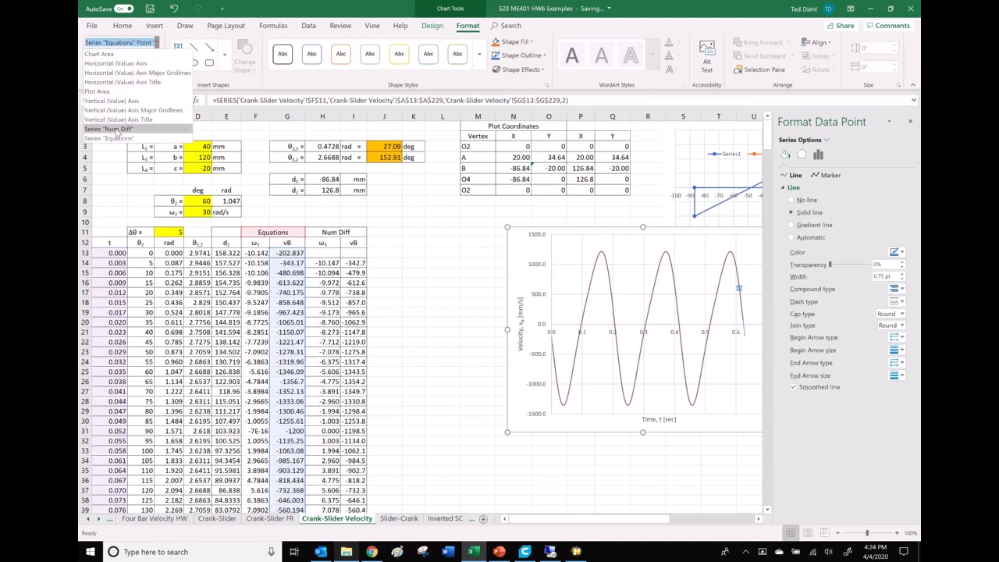
click(113, 129)
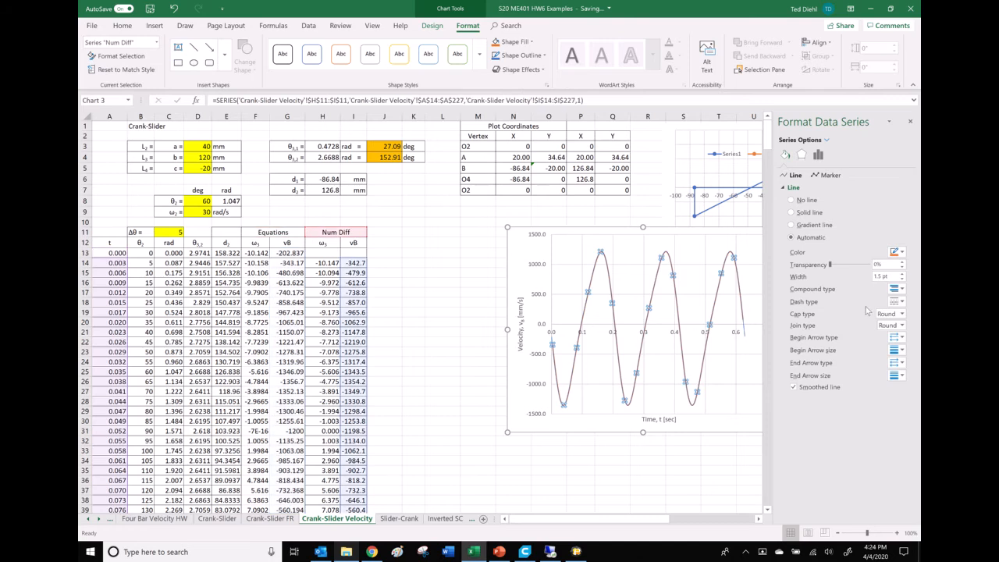
click(902, 279)
click(899, 302)
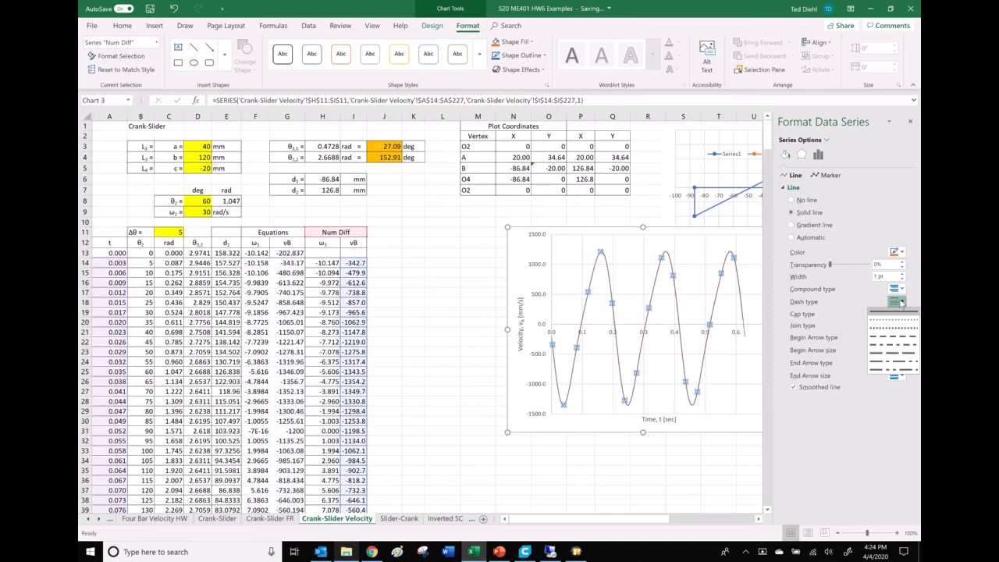
click(893, 319)
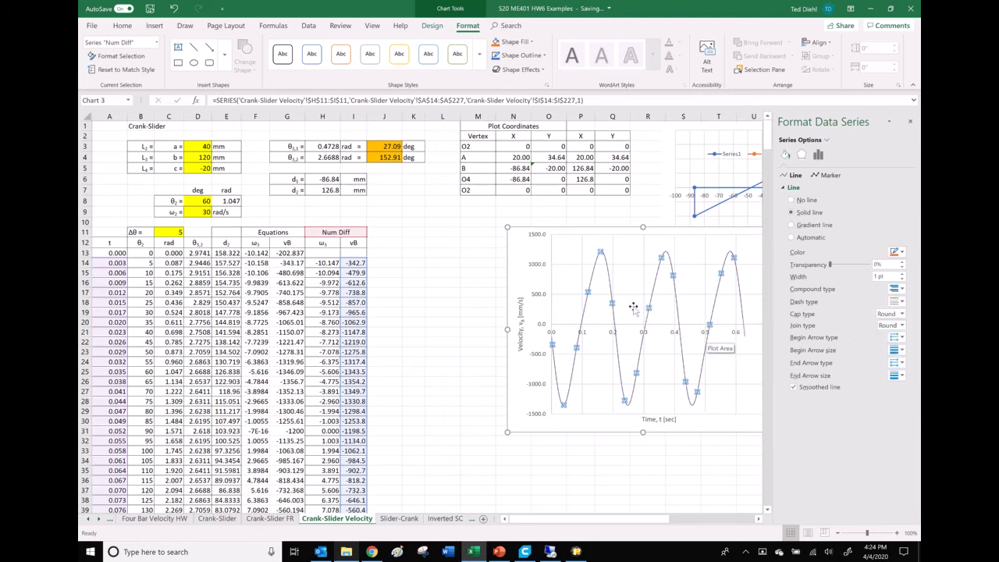
click(415, 301)
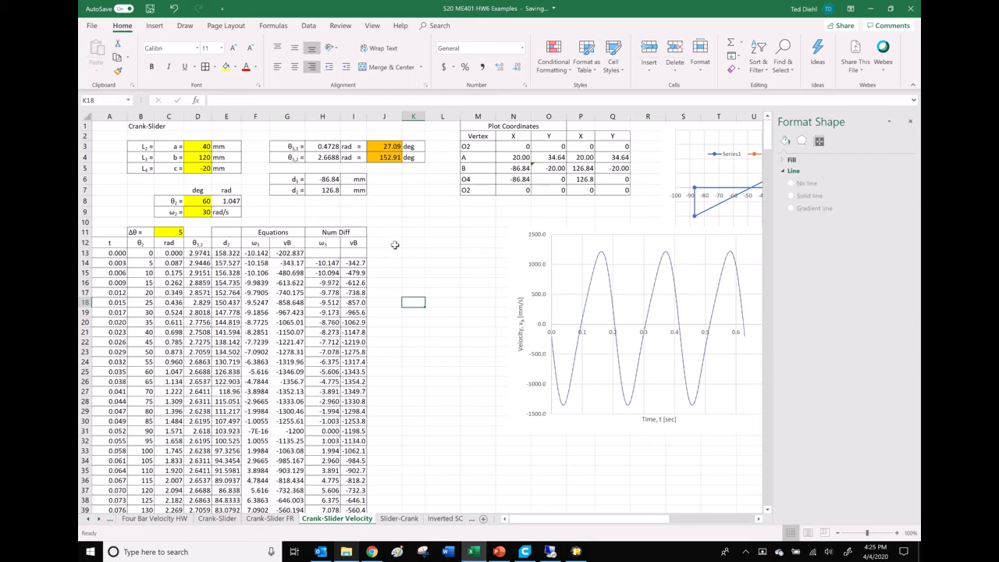
Step: Enter the relative velocity error formula =(G14-I14)/G14 in cell J14
click(380, 262)
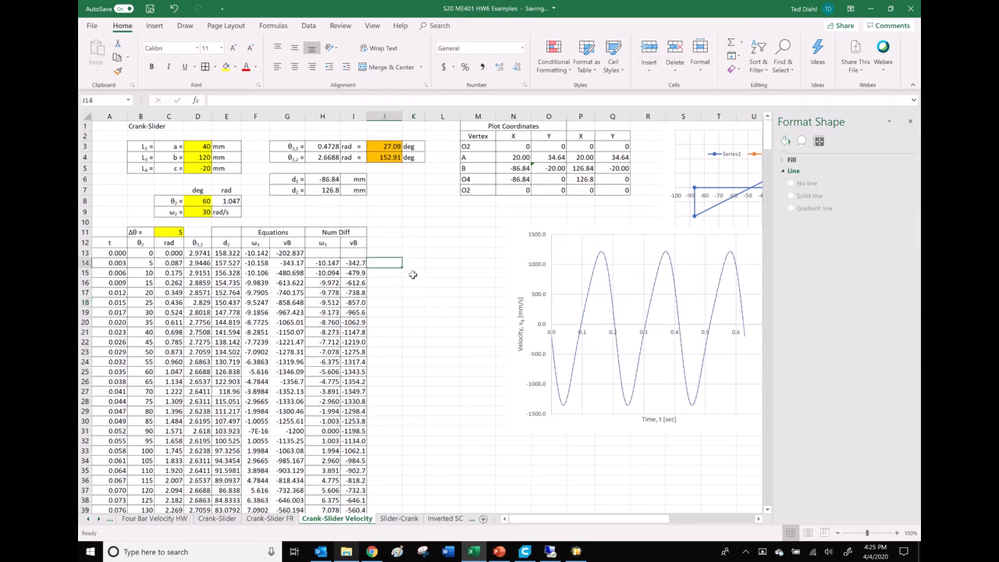
text(=()
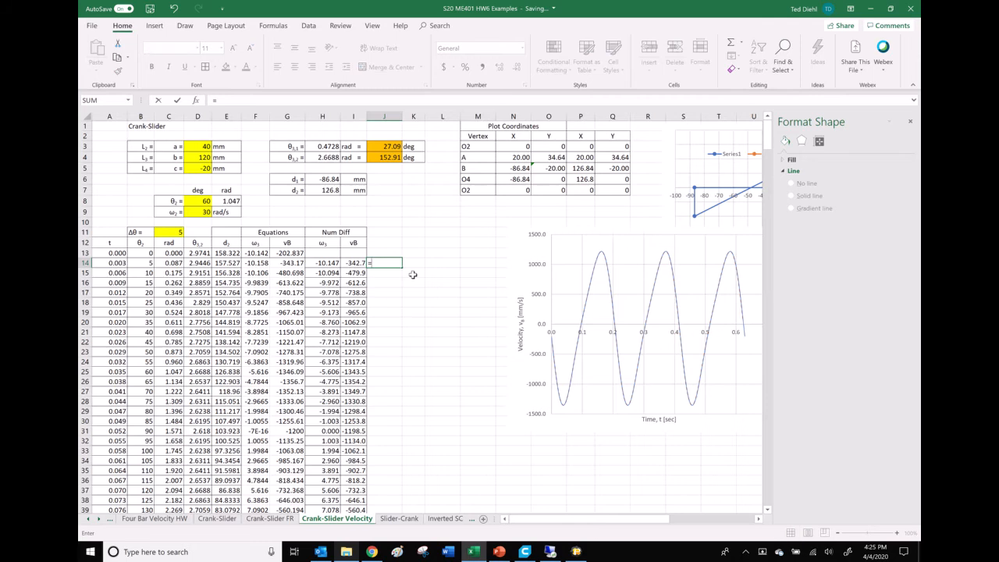
click(290, 263)
text(-)
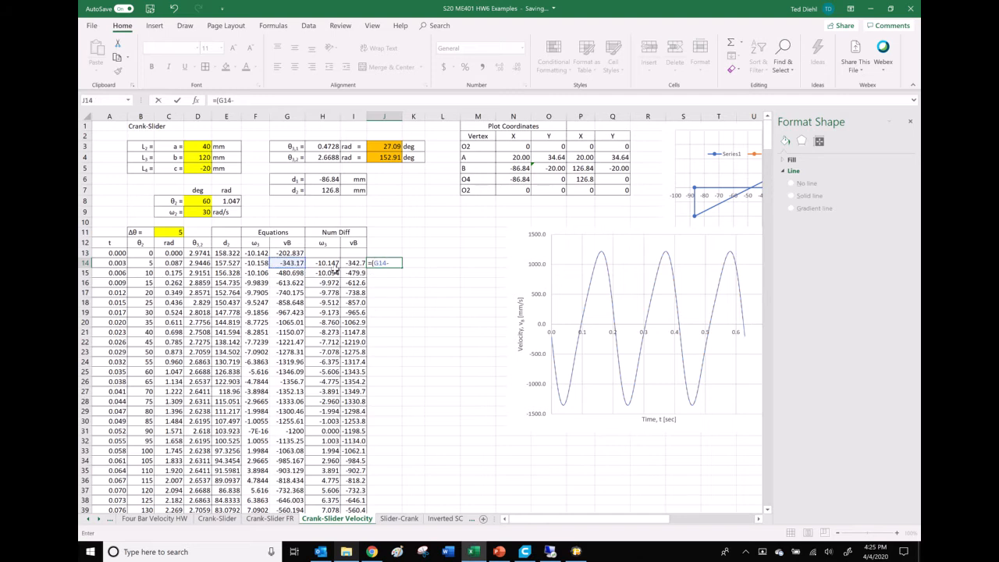
click(351, 263)
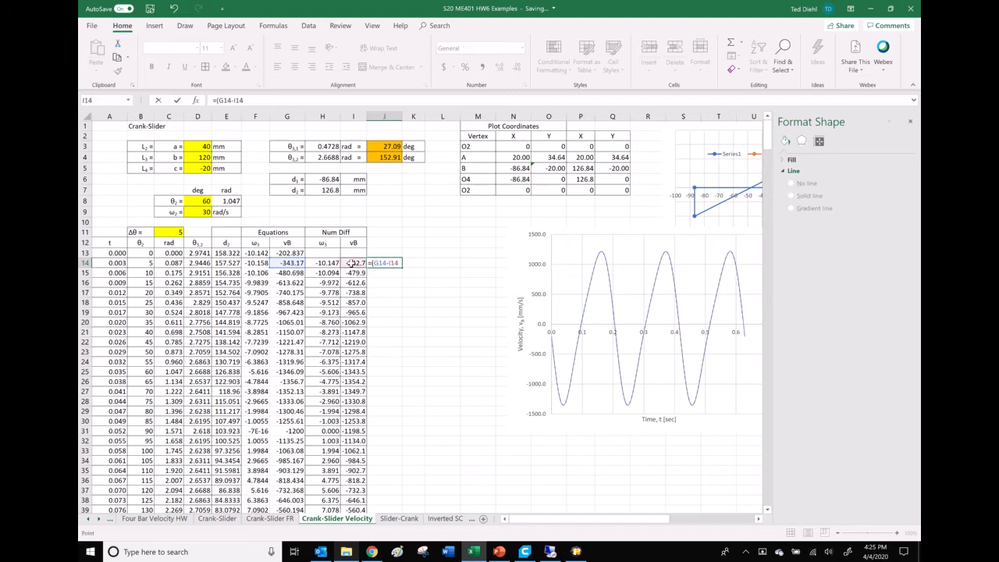
text()/)
click(299, 263)
key(ctrl+Return)
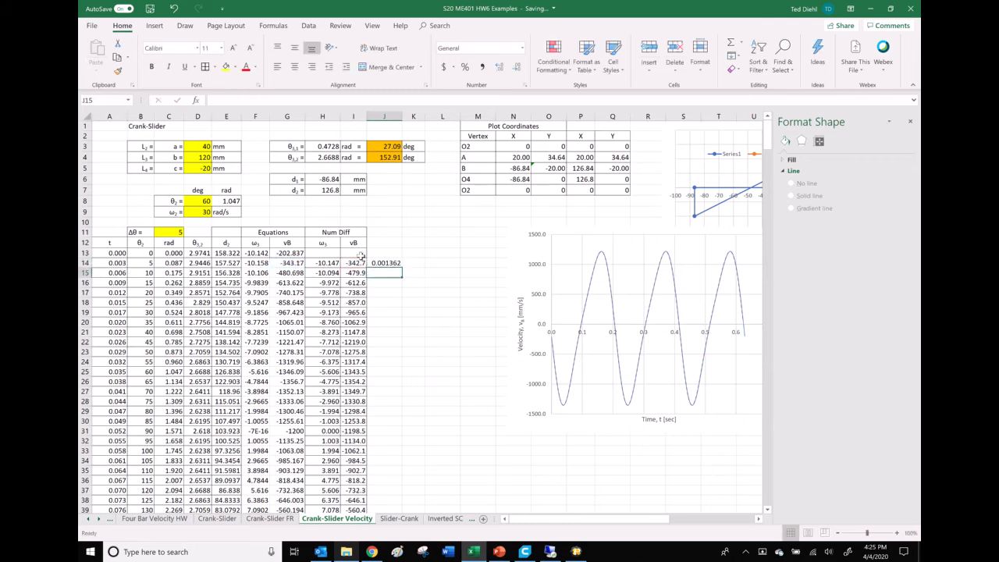
Step: Format J14 as a percentage with two decimals and fill it down to row 229
click(465, 67)
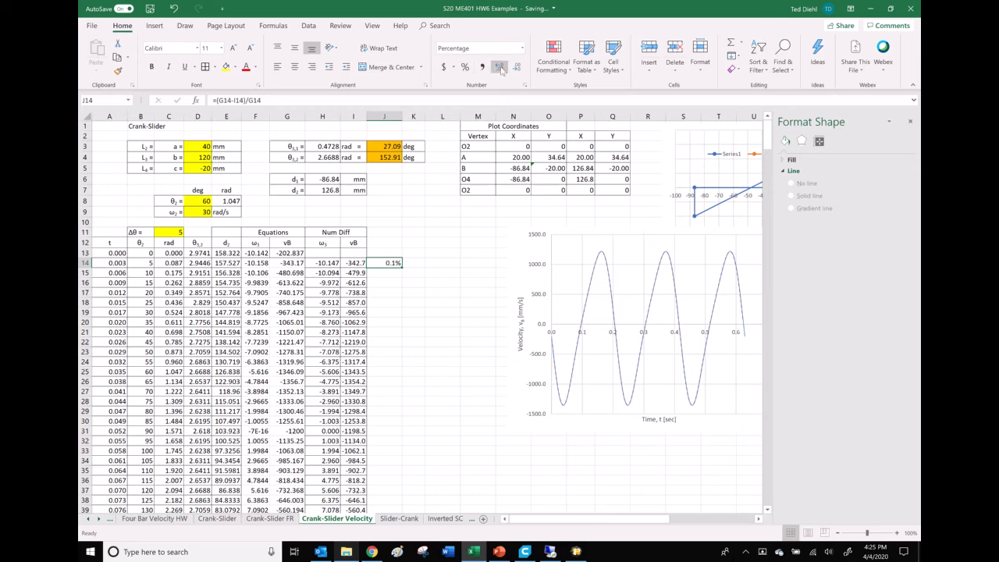
double_click(402, 268)
Step: Clear the last-row error value in J229 and the numerical differentiation values in H229:I229
scroll(398, 292, down, 7)
scroll(398, 295, down, 8)
scroll(391, 297, down, 20)
scroll(388, 311, down, 20)
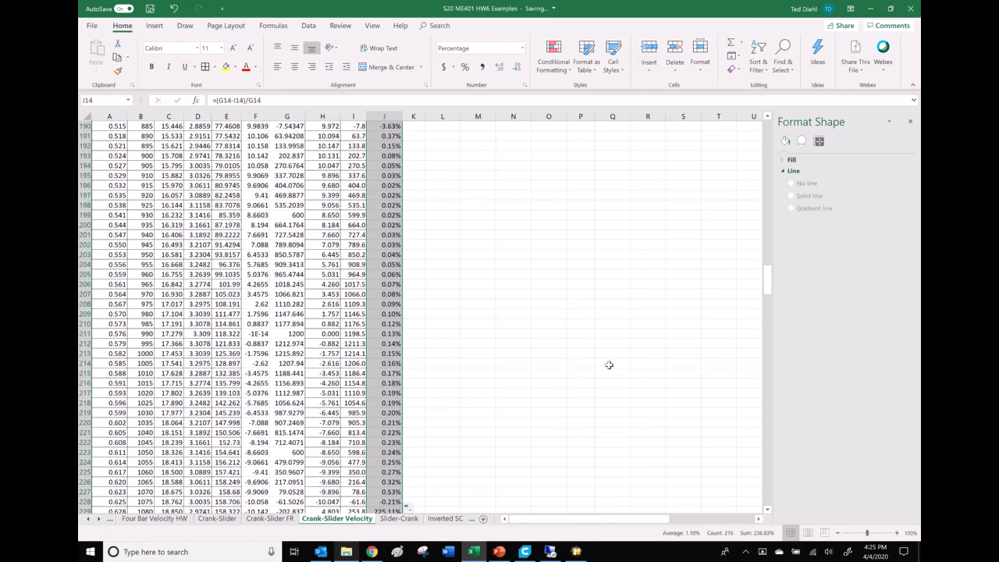
scroll(437, 414, down, 4)
click(390, 394)
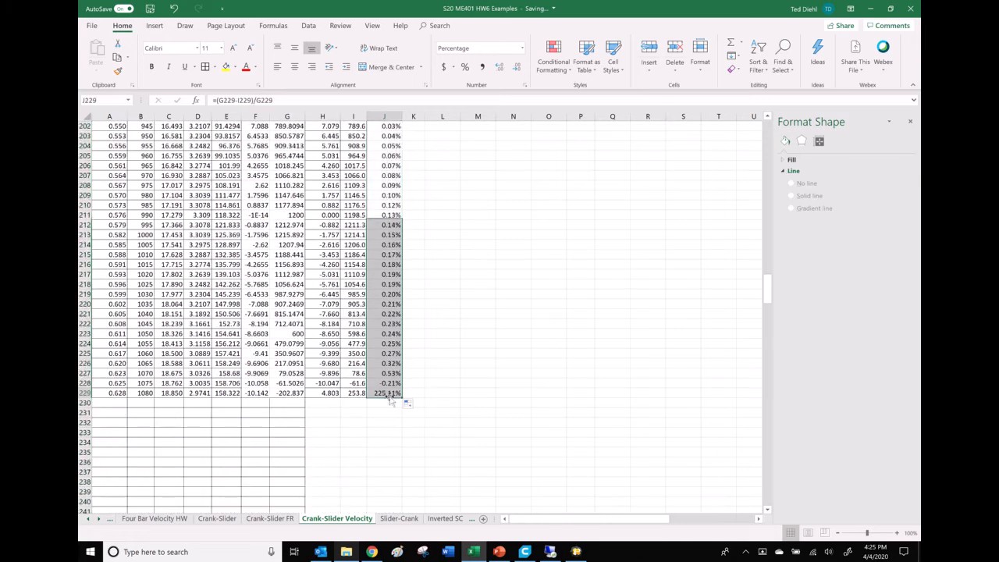
key(Delete)
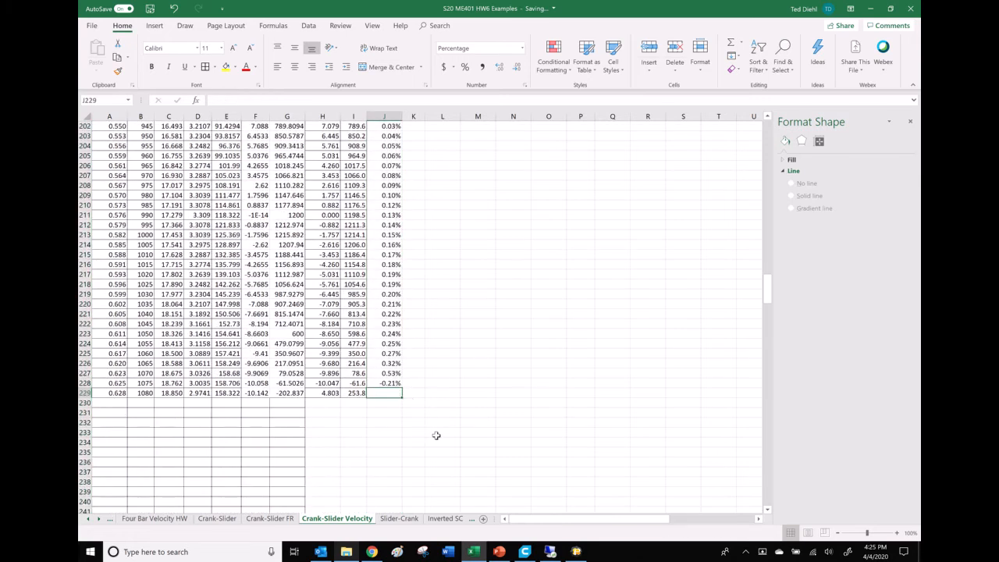
drag(324, 394, 358, 395)
key(Delete)
Step: Add a legend at the bottom of the velocity-versus-time chart
drag(771, 290, 768, 260)
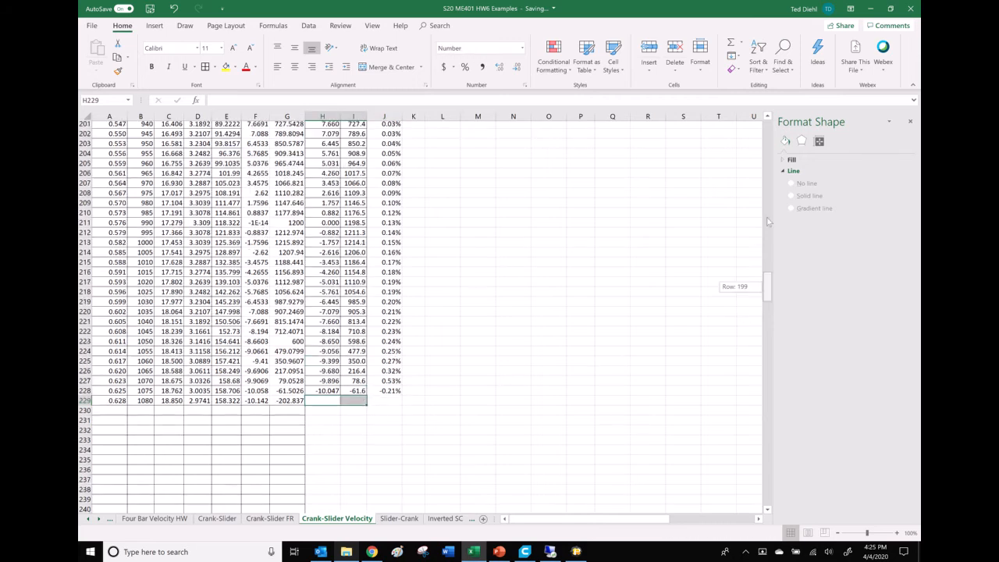
drag(765, 176, 770, 124)
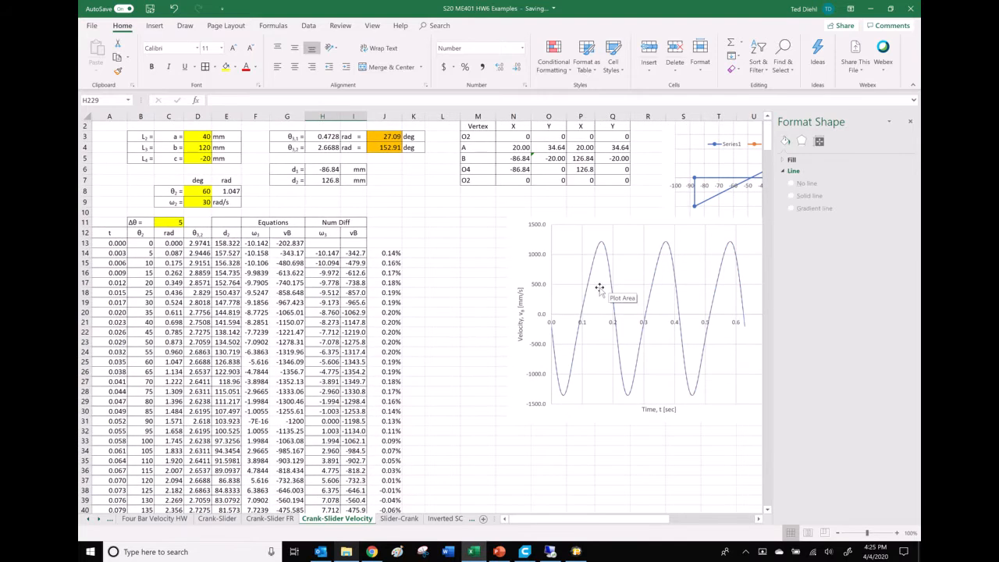
right_click(634, 271)
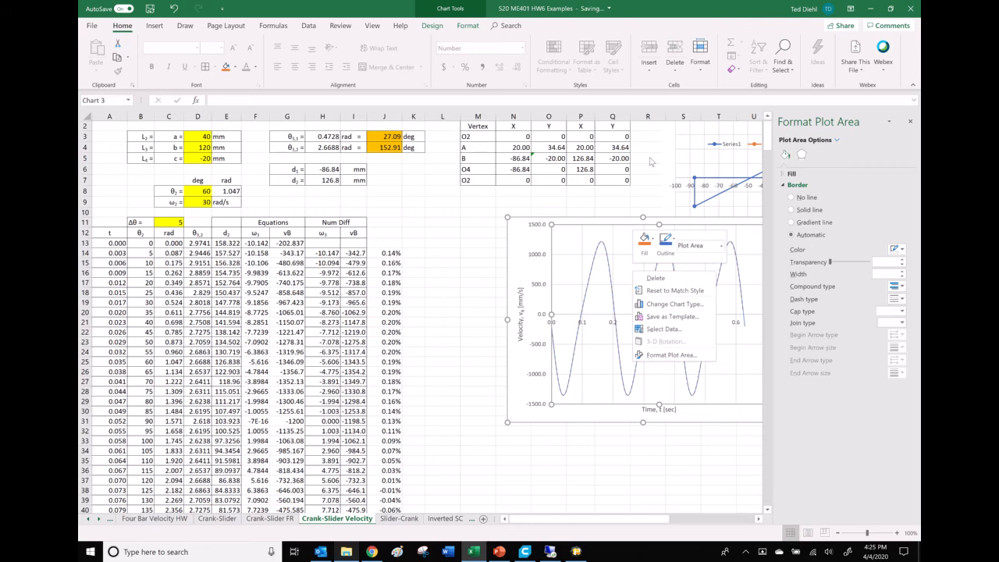
click(641, 14)
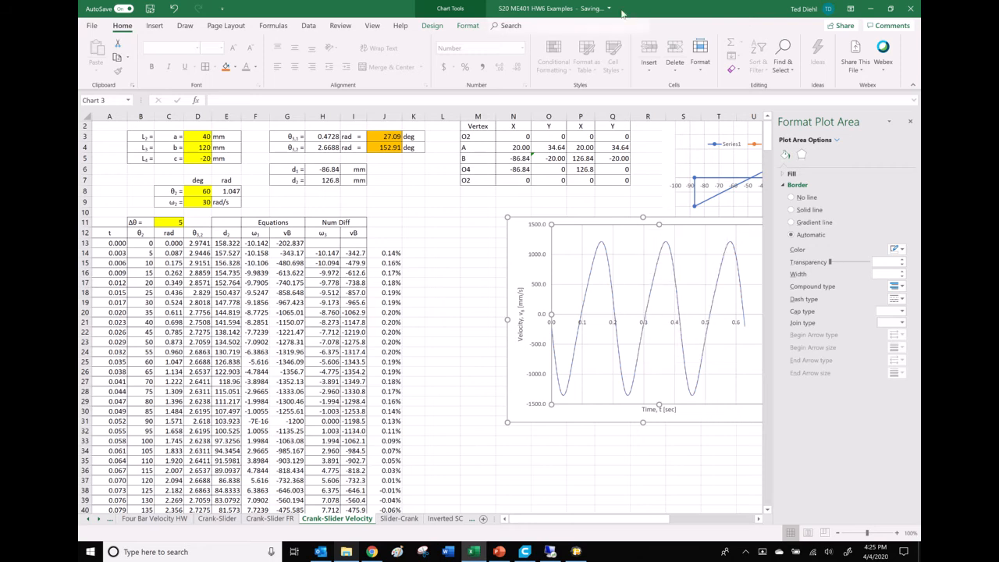
click(468, 25)
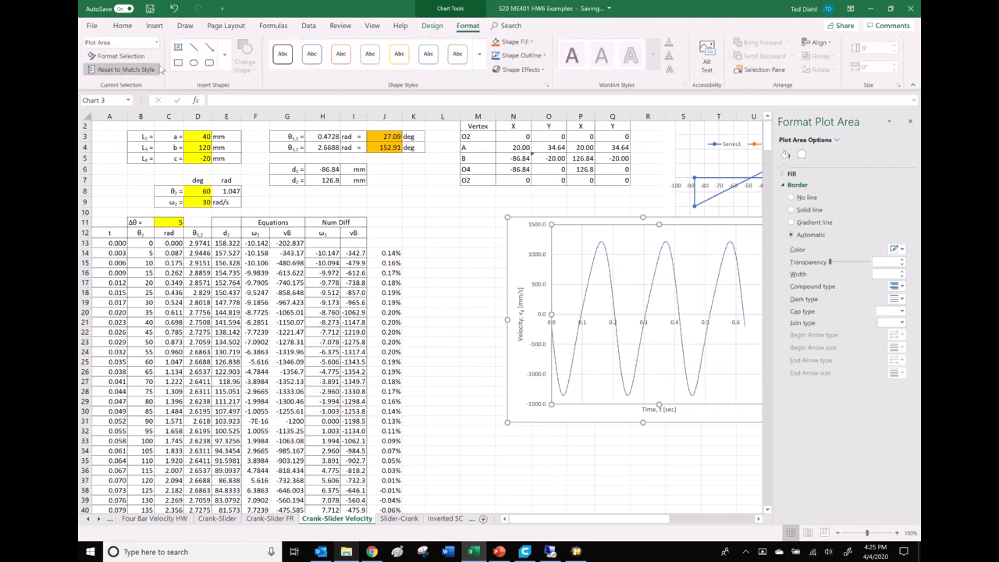
click(432, 26)
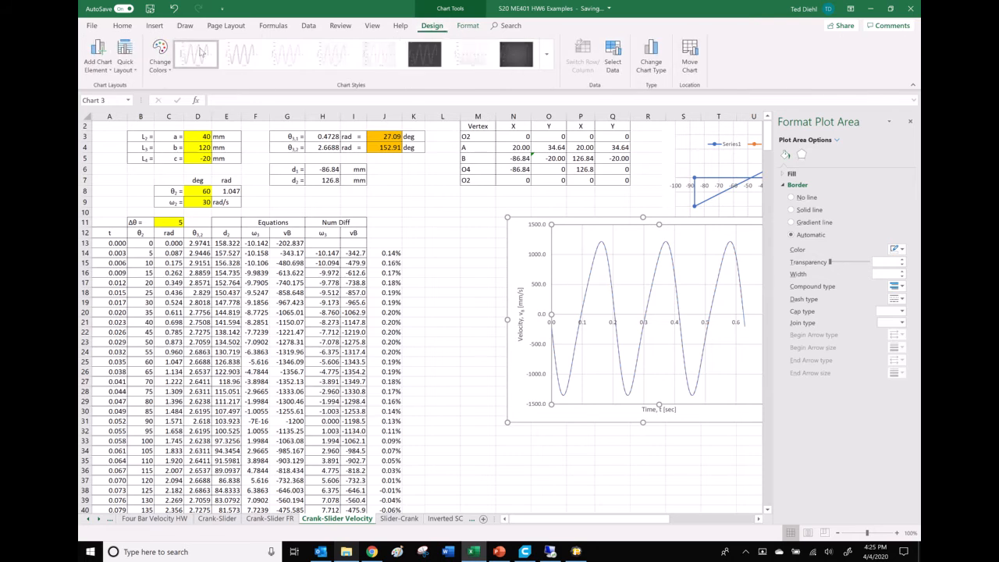
click(98, 57)
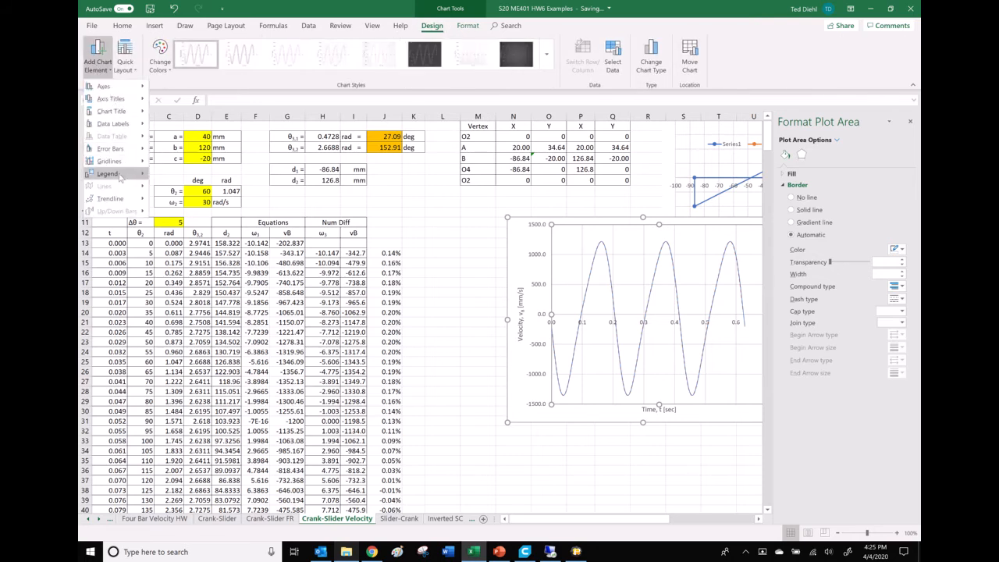
mouse_move(121, 175)
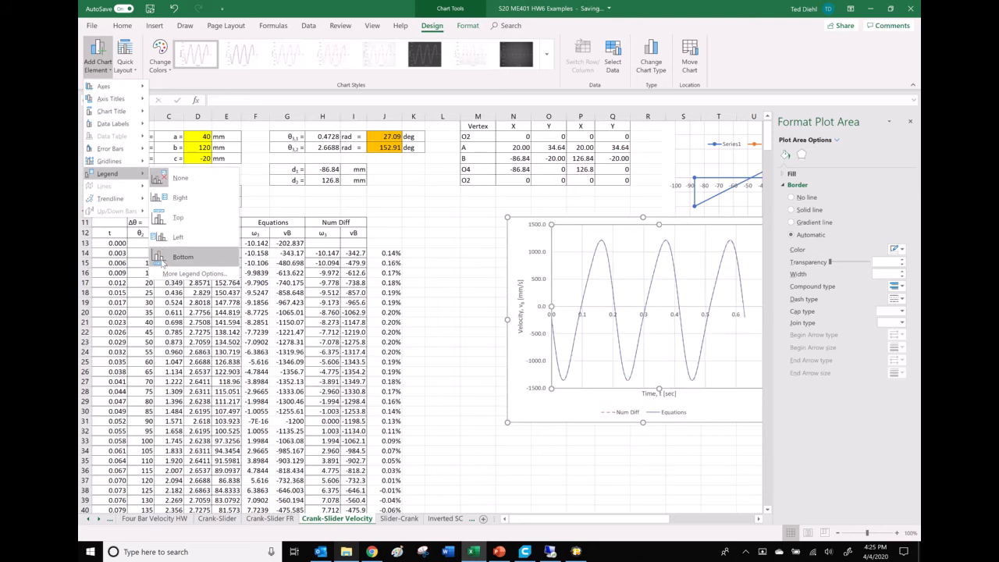
click(161, 260)
Step: Resize the legend so its entries stack, and place it inside the plot area between the first two peaks
mouse_move(608, 276)
mouse_down()
mouse_move(611, 244)
mouse_move(620, 271)
mouse_move(602, 281)
mouse_up()
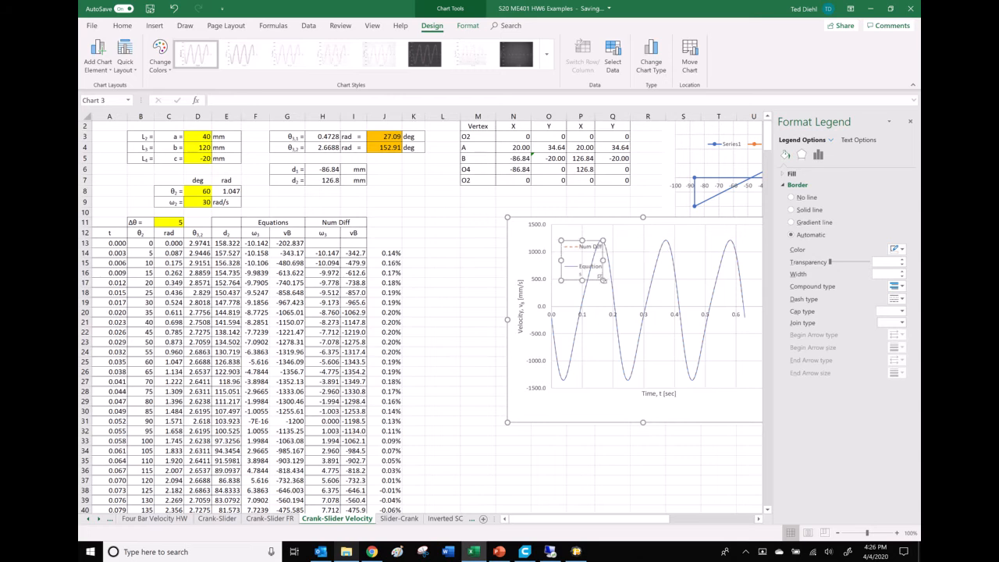
click(594, 263)
click(594, 264)
drag(645, 260, 647, 262)
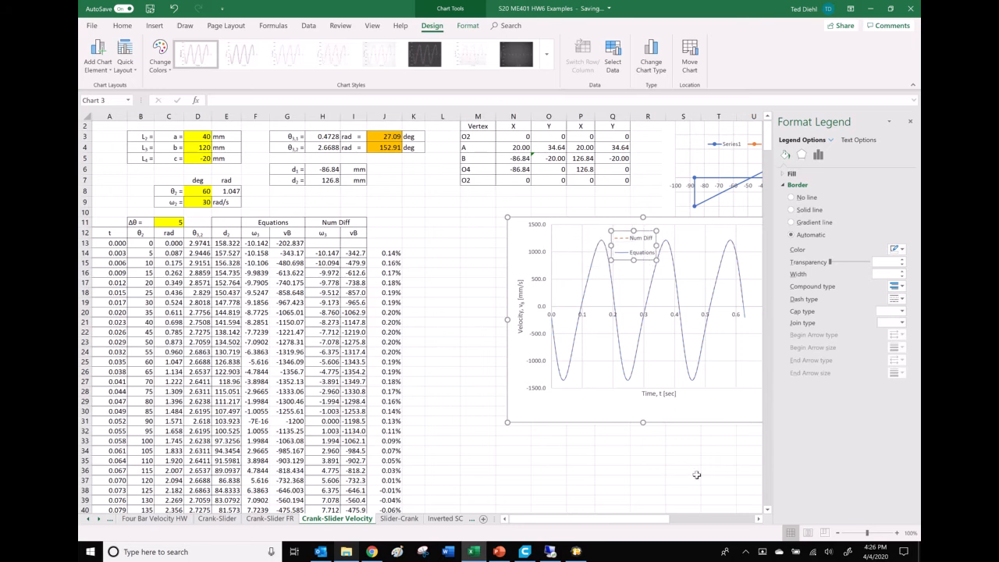
Step: Move the chart legend to the lower-right corner of the plot area and expand its fill options
drag(660, 520, 720, 520)
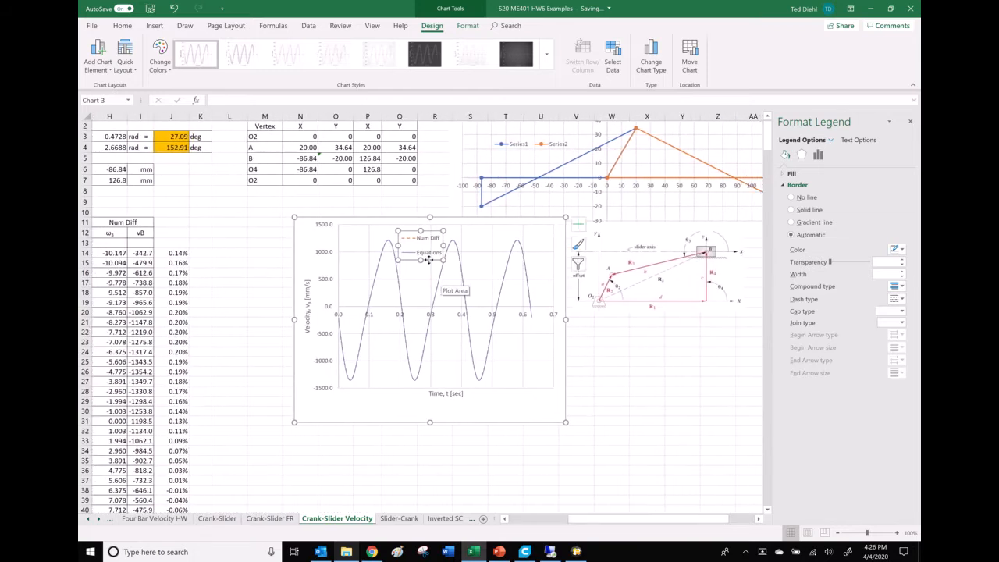
drag(531, 371, 531, 373)
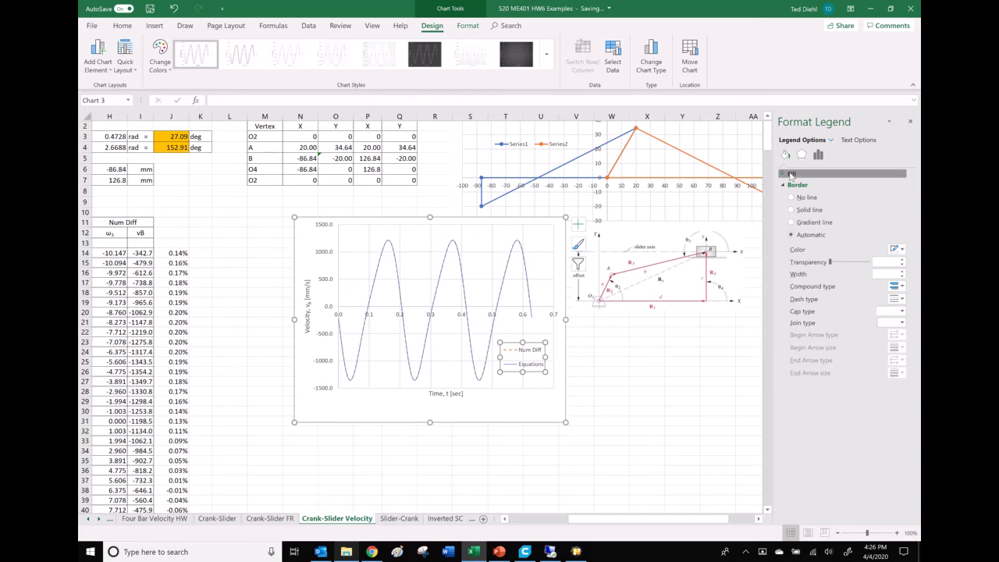
click(791, 174)
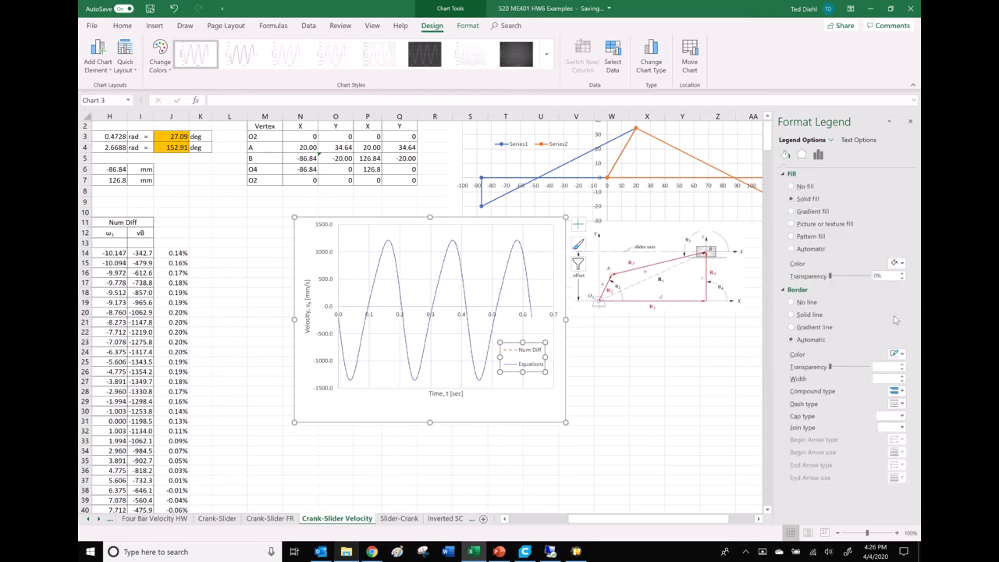
click(594, 372)
Step: Stretch the plot area's lower edge slightly downward and move the velocity chart to about P12:X32
click(444, 389)
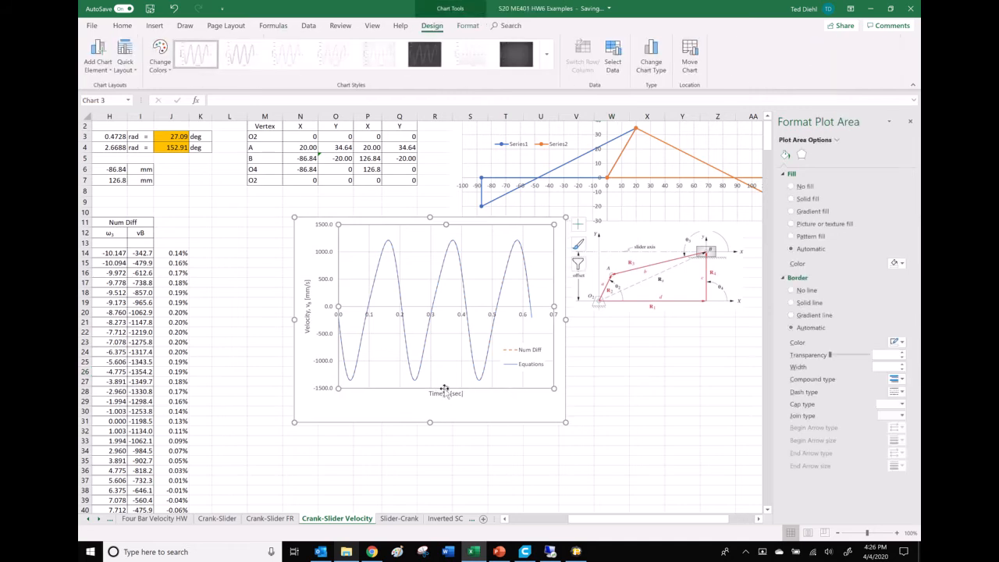
drag(446, 388, 446, 397)
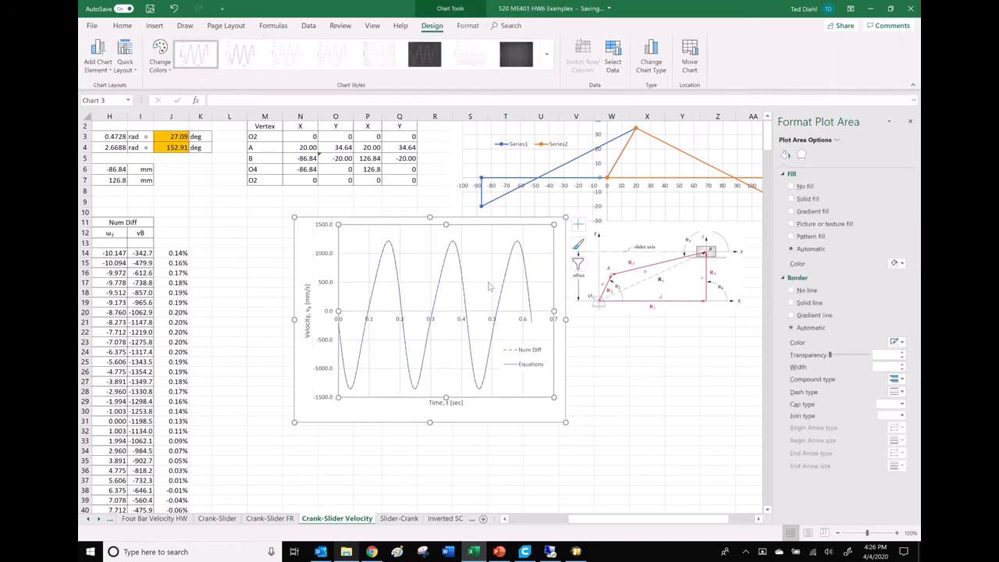
click(515, 219)
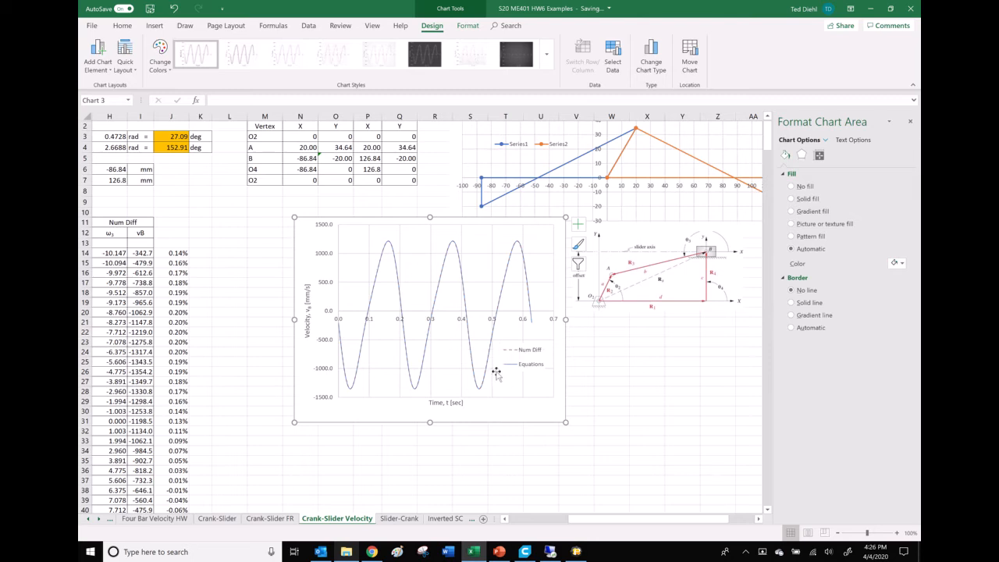
drag(481, 424, 567, 441)
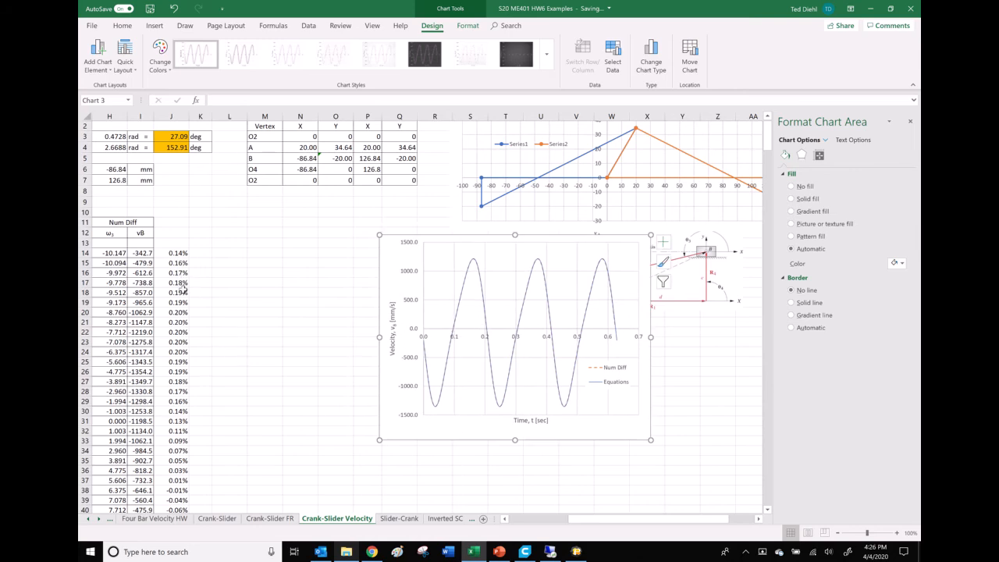
Step: Review the percent errors in column J and compare the vB values behind the outlier in row 46
scroll(186, 290, down, 5)
scroll(192, 322, up, 6)
scroll(181, 324, down, 6)
scroll(182, 324, down, 1)
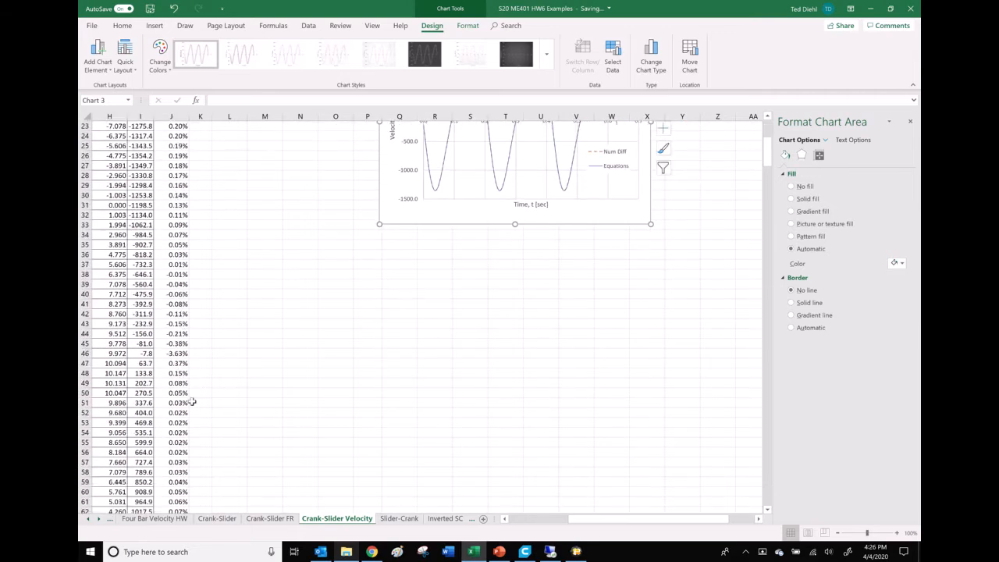
click(177, 353)
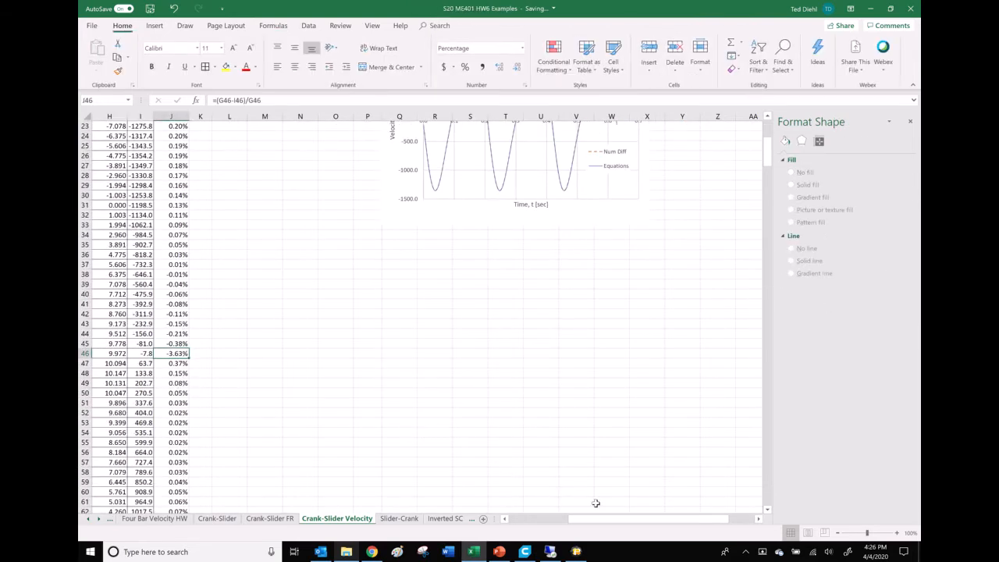
drag(597, 519, 511, 519)
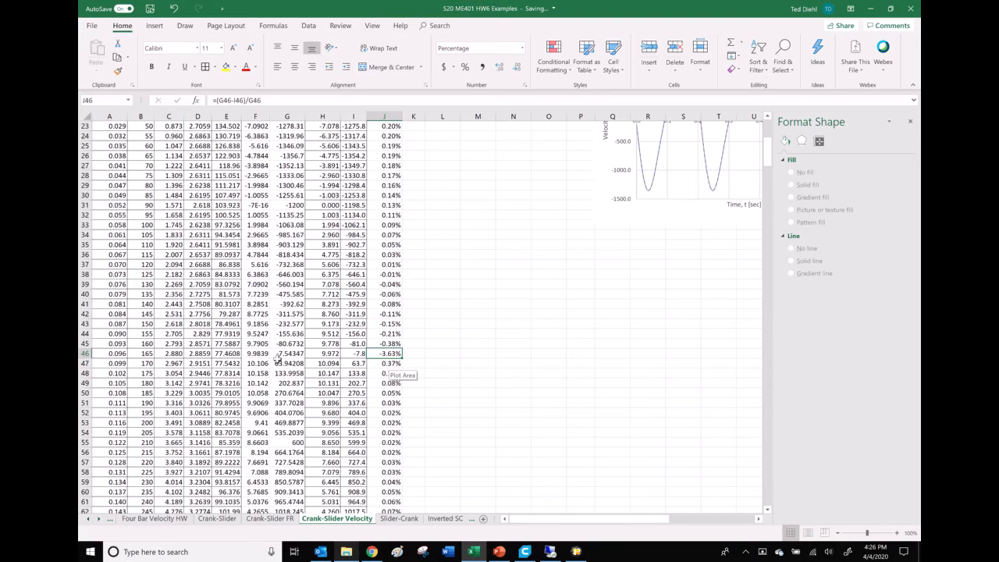
scroll(390, 368, up, 6)
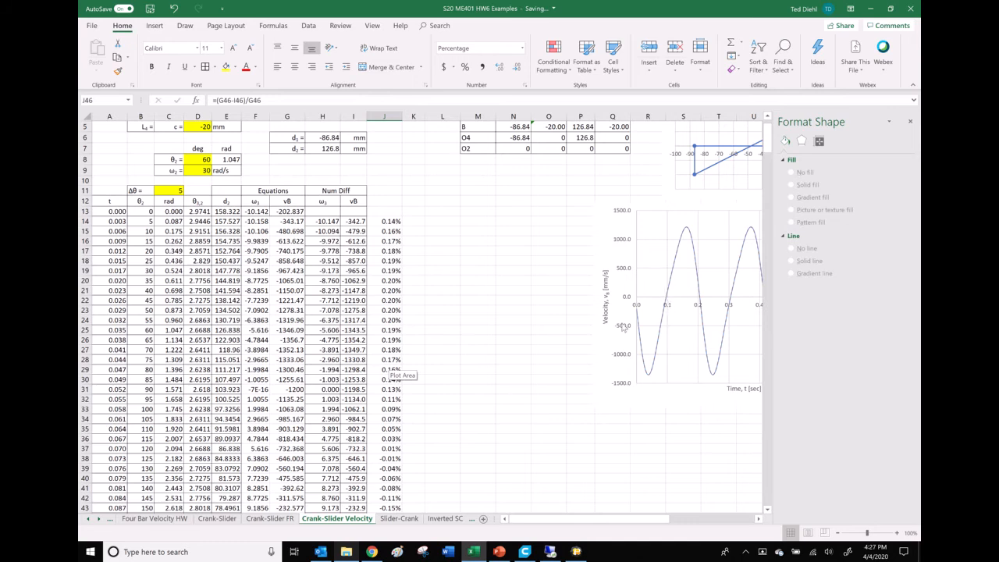
click(434, 338)
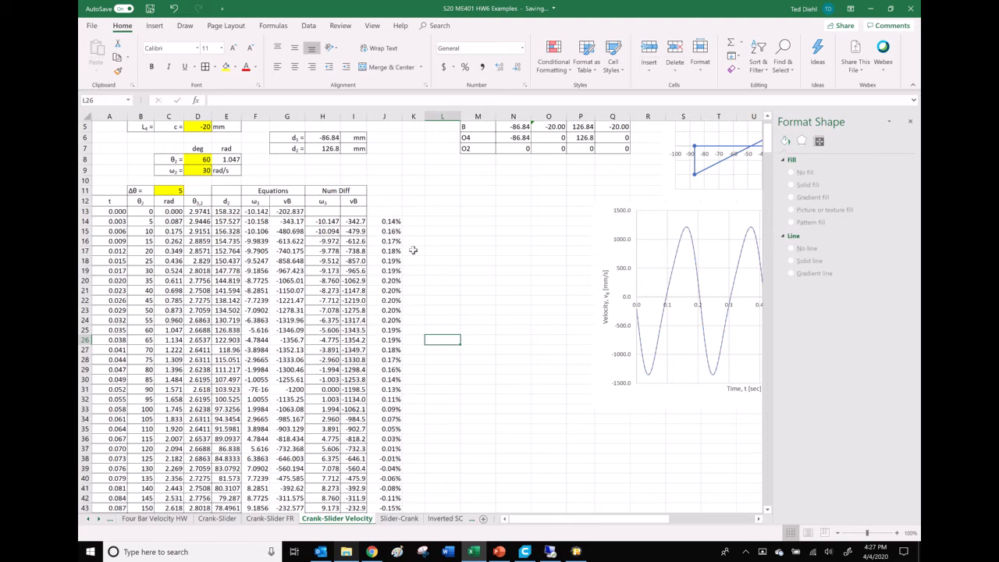
Step: Clear all contents of column J, removing the percent error values
click(384, 115)
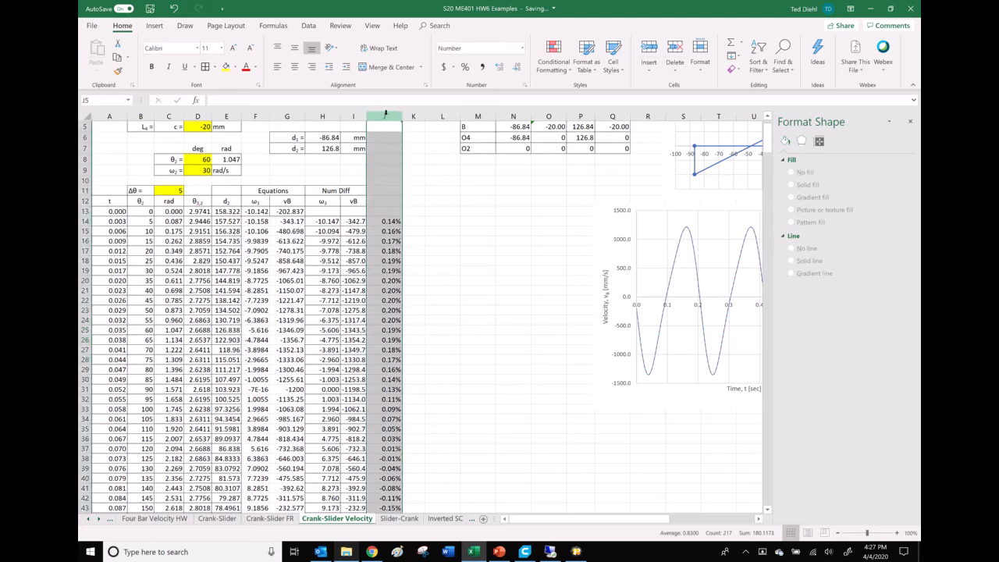
key(Delete)
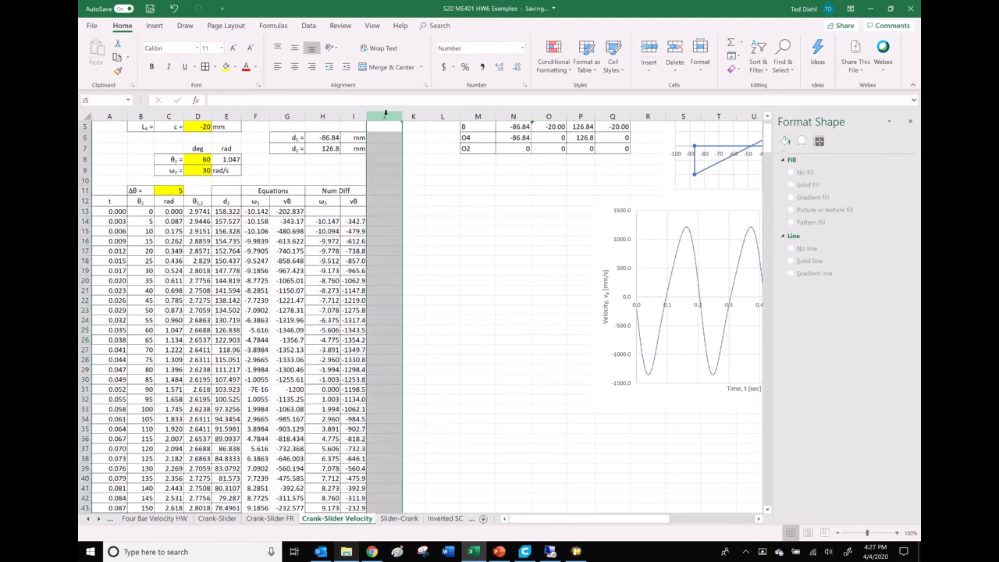
click(384, 241)
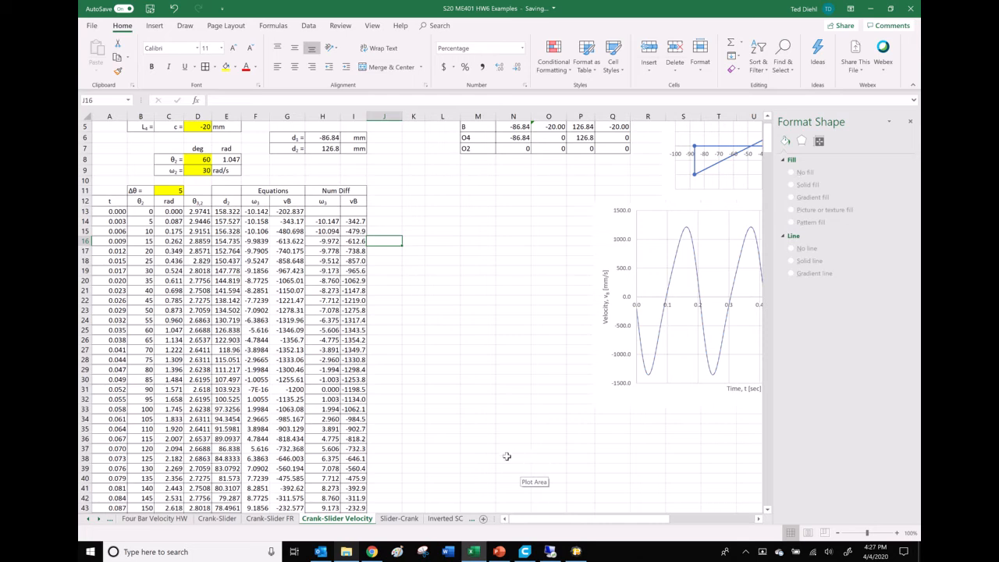
Step: Switch to the S20 ME401 Class 16 Example 2 assembly in SOLIDWORKS on the remote desktop
click(577, 552)
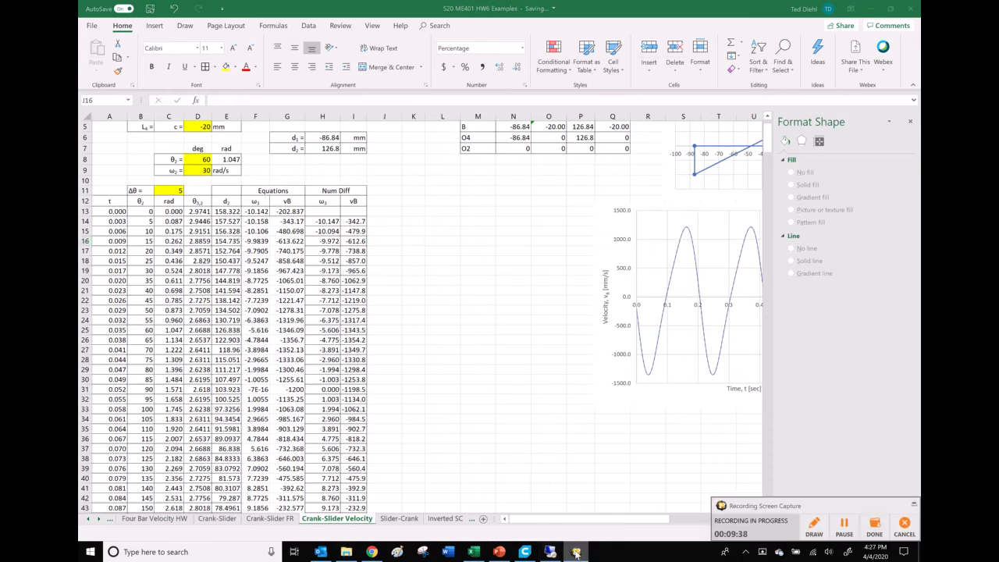
click(558, 554)
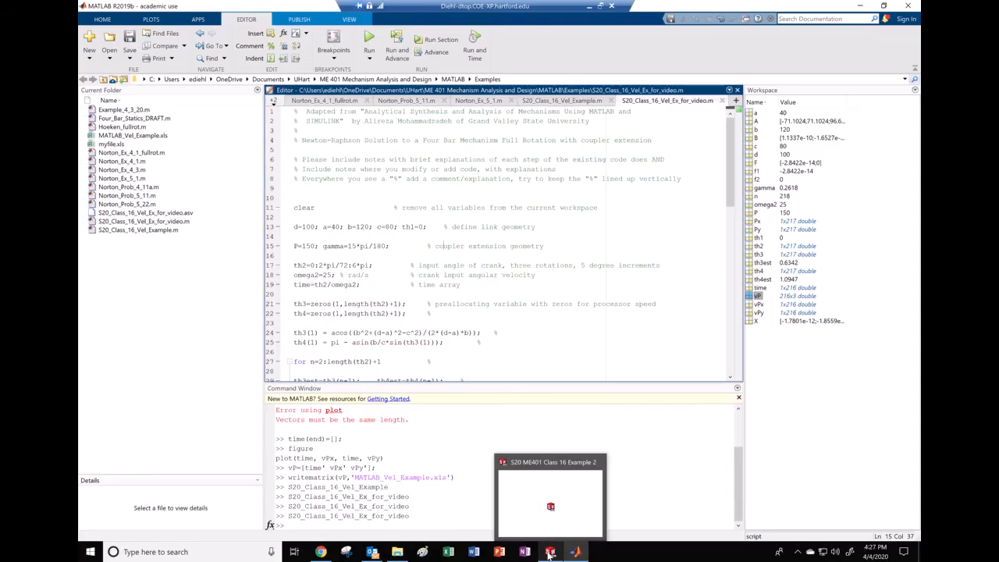
click(469, 348)
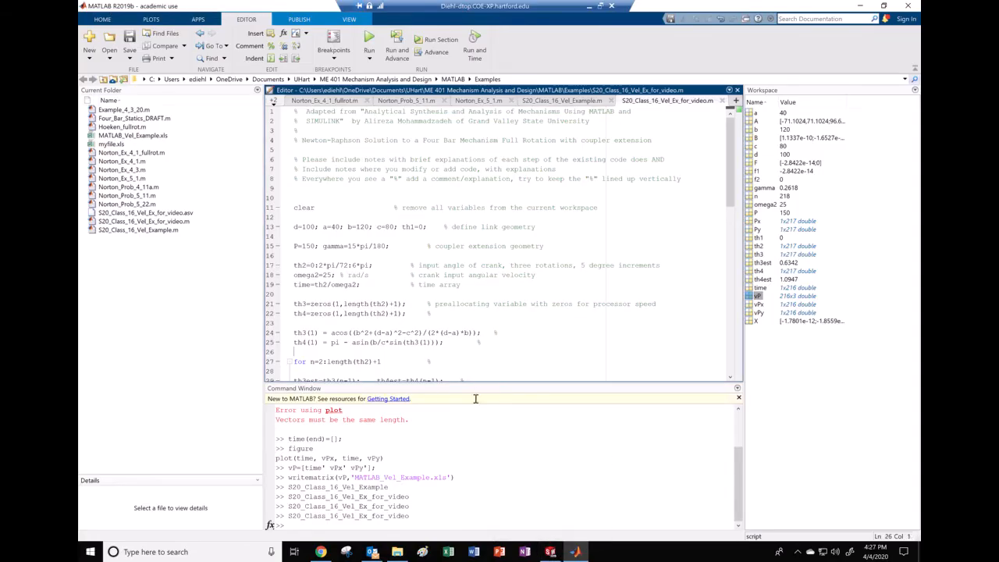
click(550, 552)
click(576, 552)
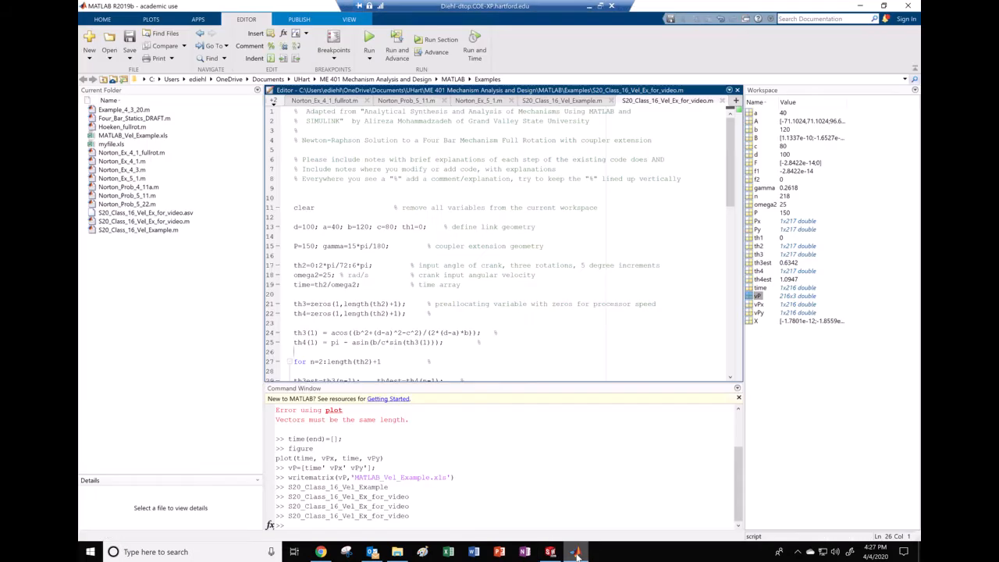
click(576, 552)
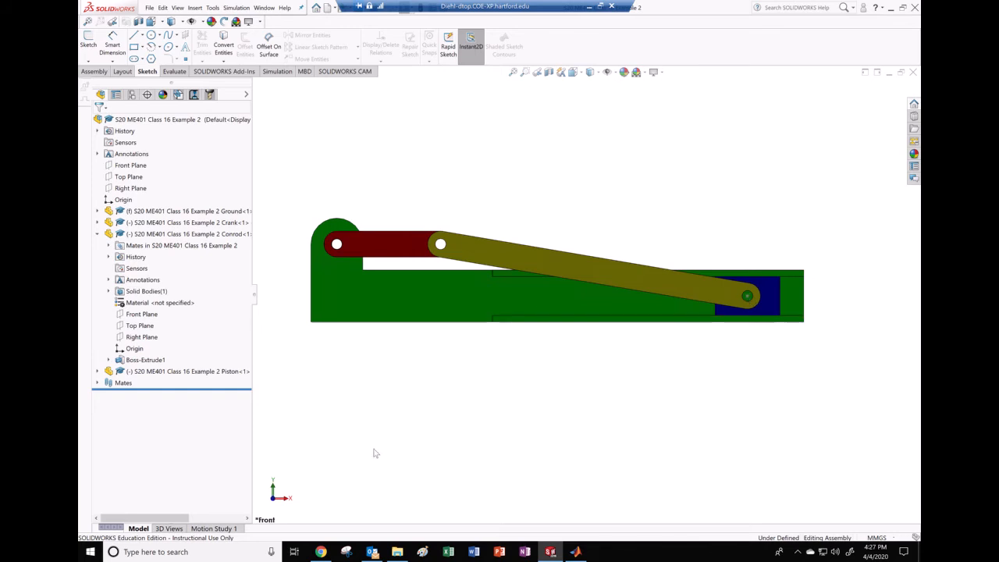
Step: Examine the existing Motion Study 1 and the assembly's mates, including the suppressed Parallel1 mate between ground and crank
click(215, 528)
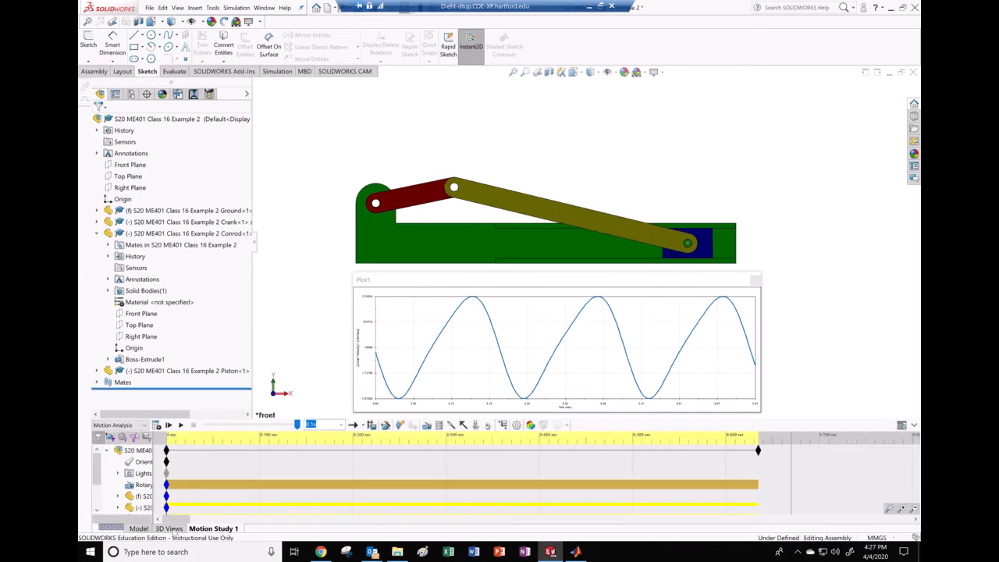
click(139, 528)
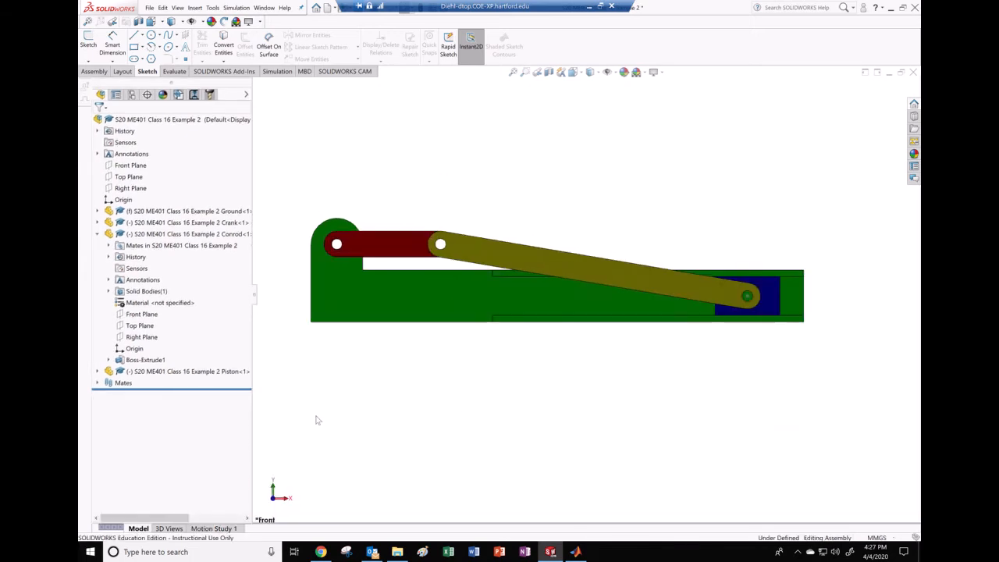
click(97, 383)
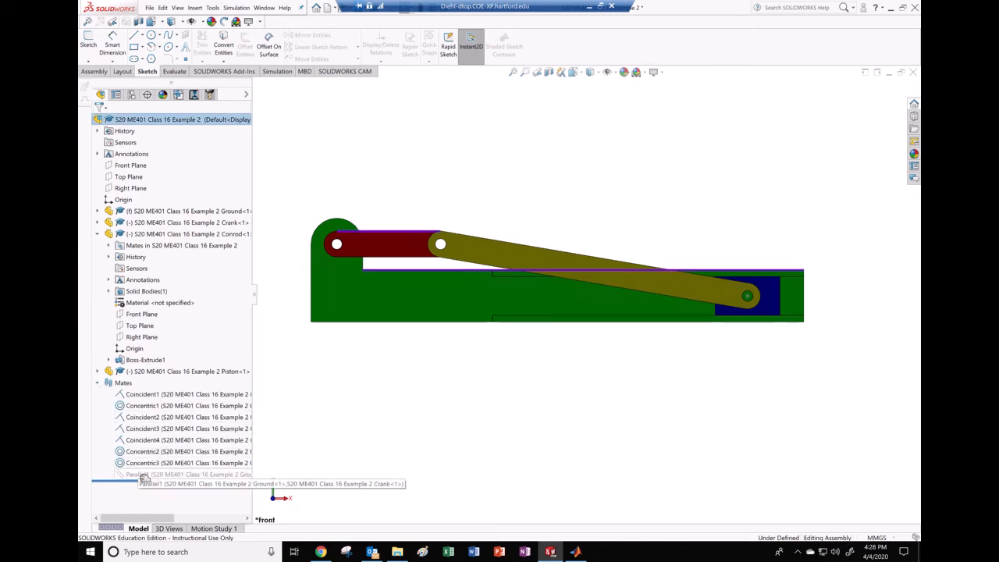
click(141, 475)
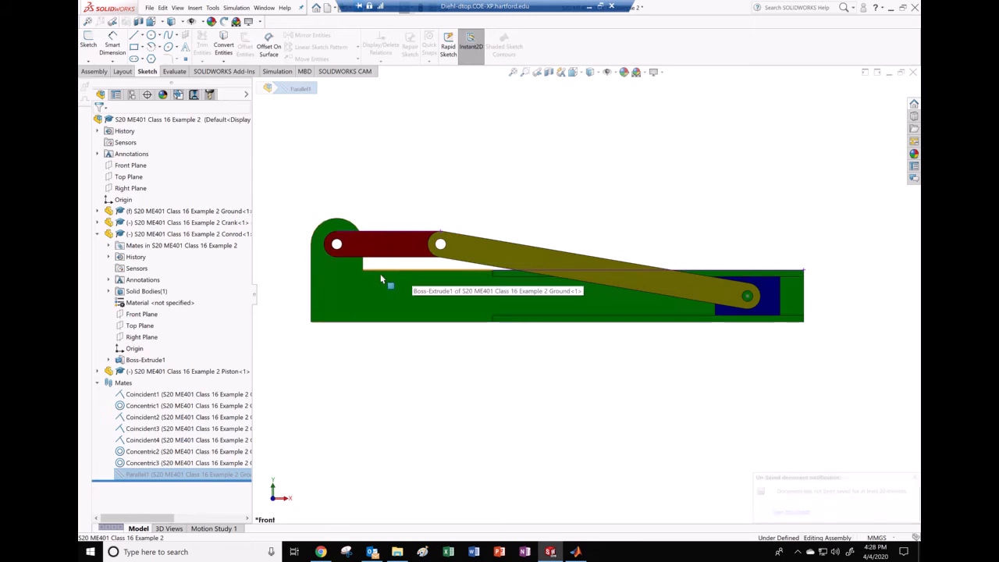
click(308, 474)
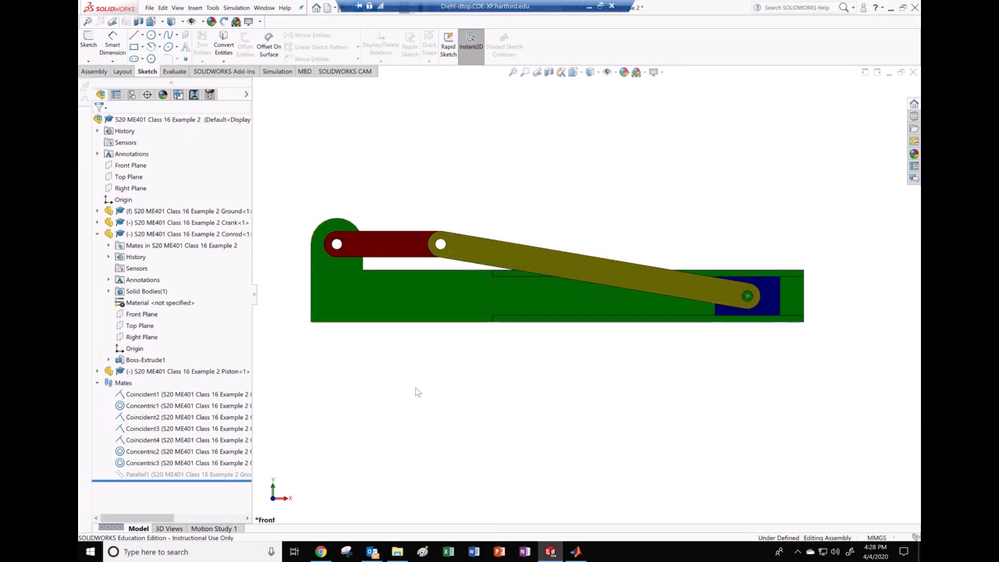
Step: Create a new motion study, widen its tree area, and set the study type to Motion Analysis
right_click(214, 528)
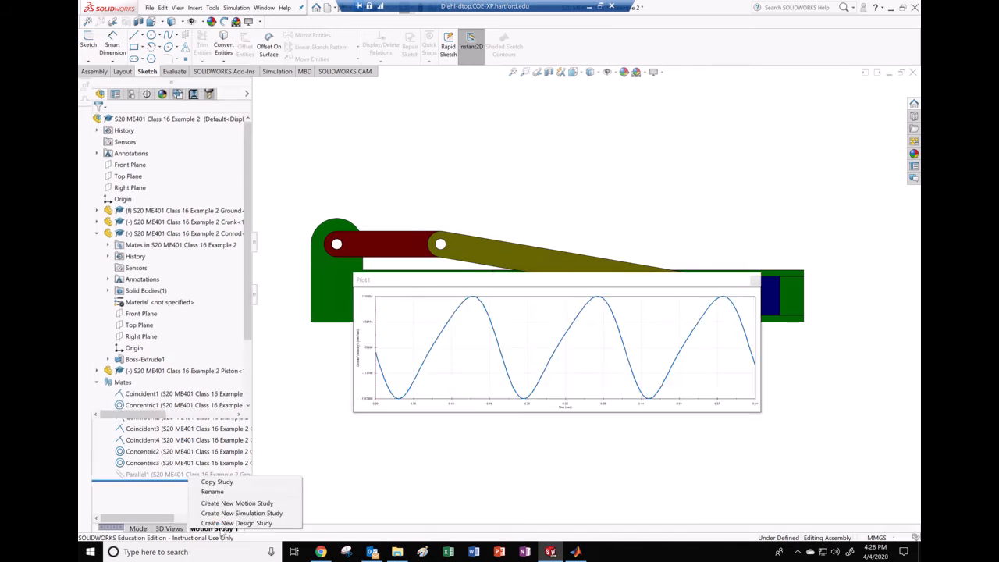
click(236, 503)
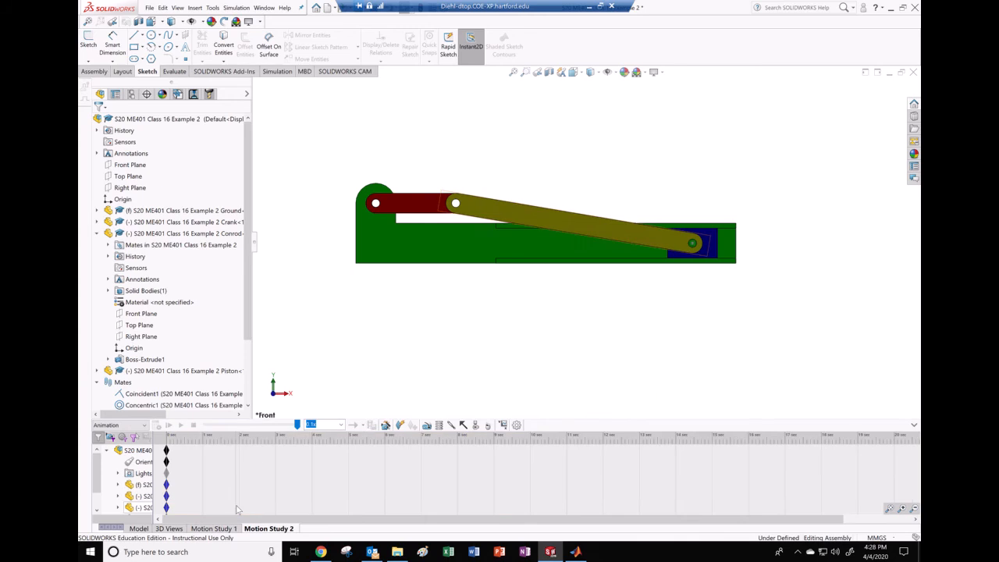
drag(157, 441, 234, 441)
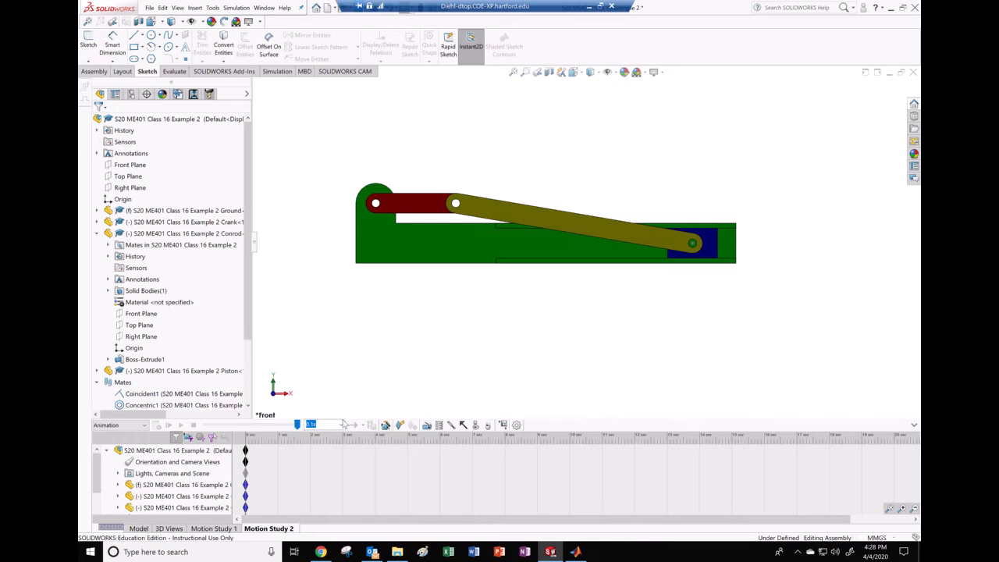
click(144, 425)
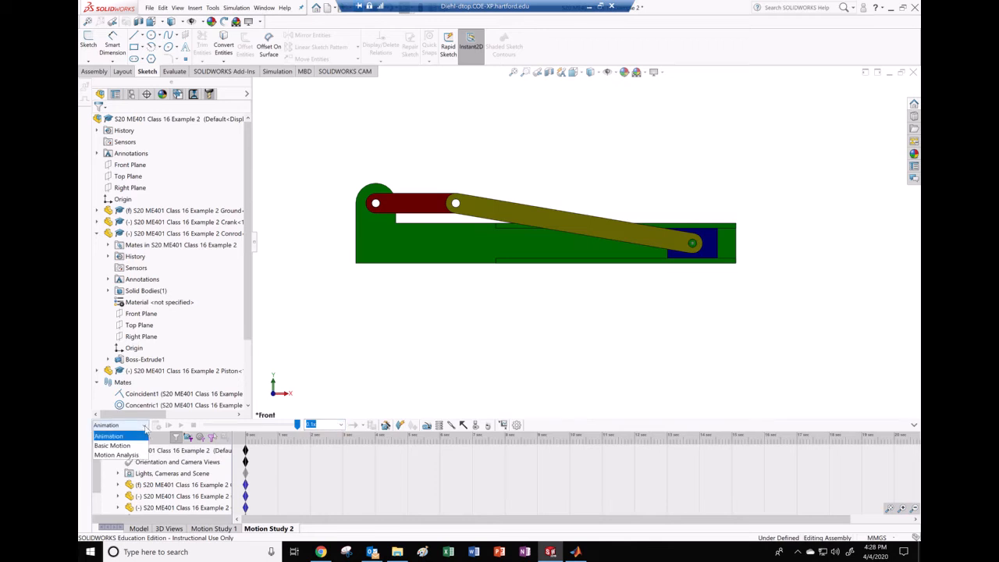
click(117, 455)
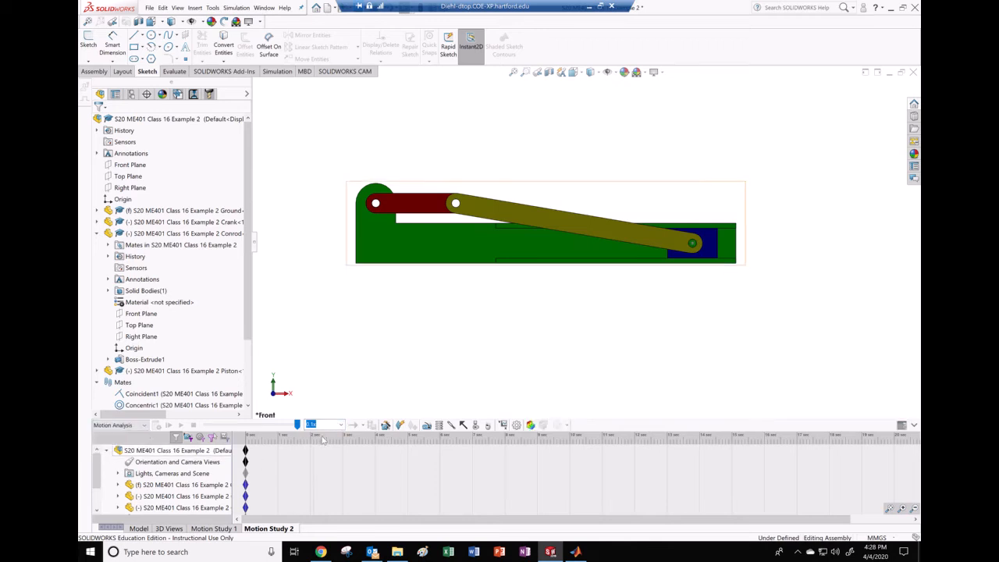
Step: Add a constant-speed rotary motor on the crank's front face, entering the RPM equivalent of 30 rad/s
click(428, 425)
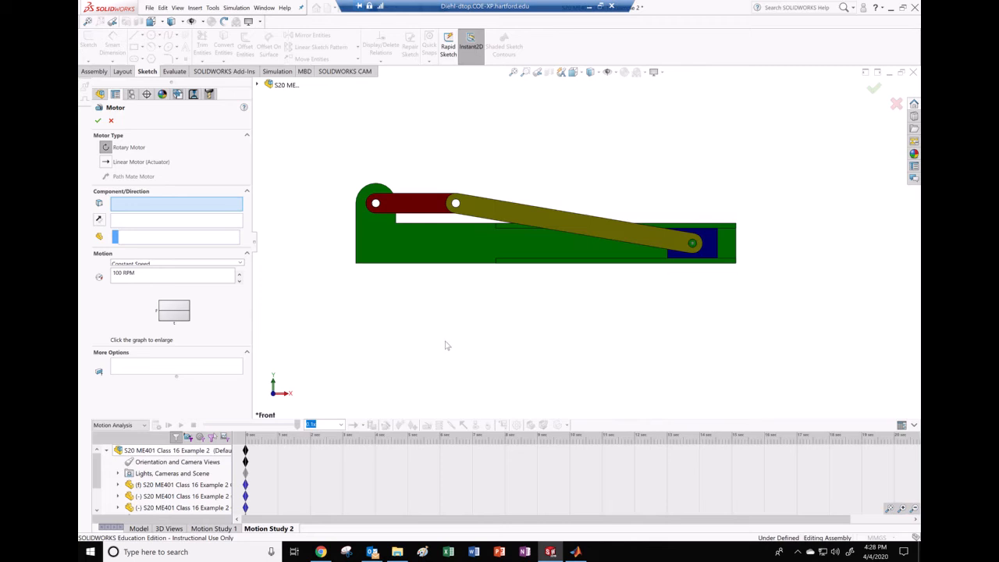
click(414, 203)
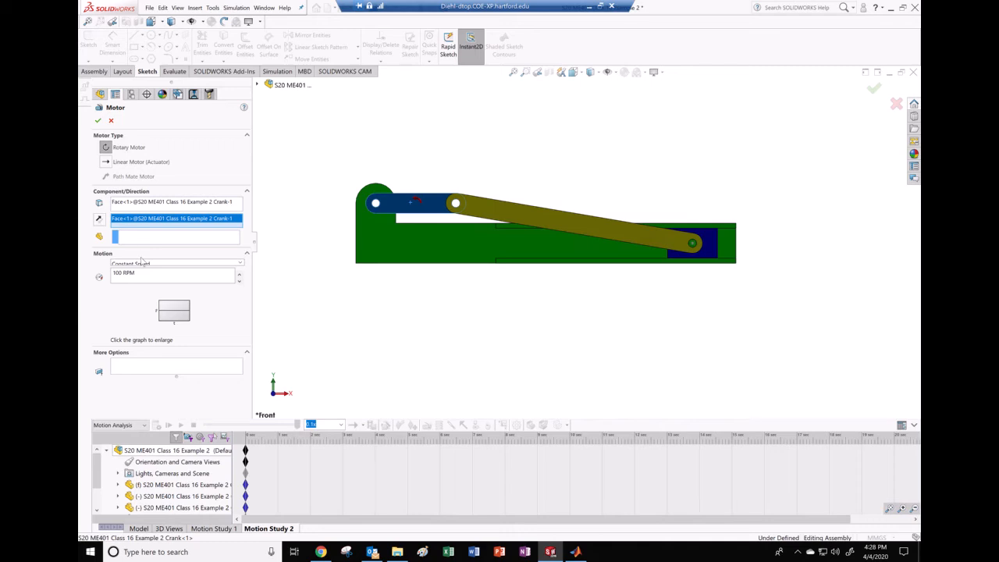
drag(137, 274, 107, 273)
text(3)
text(86.5)
click(98, 121)
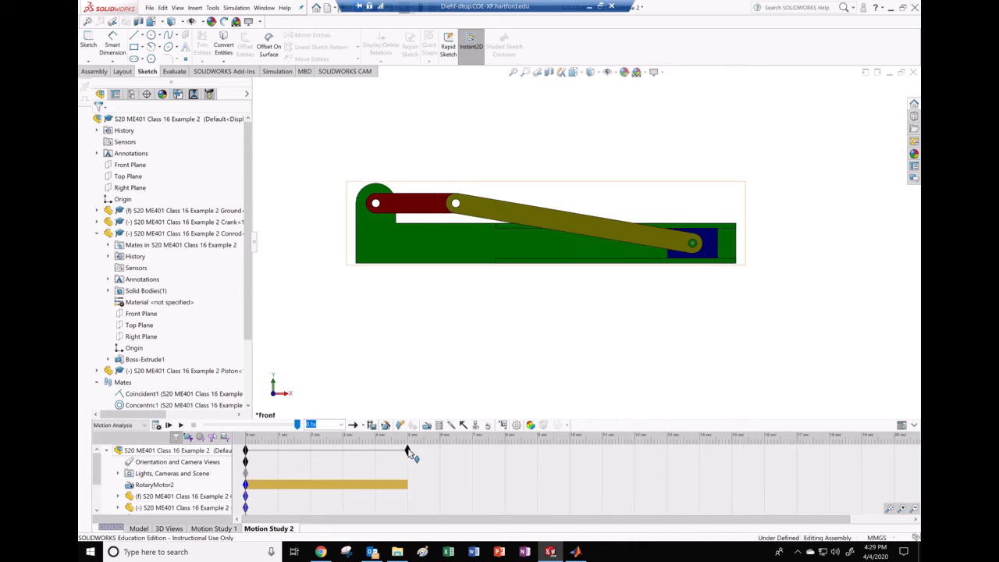
Step: Shorten Motion Study 2's duration to about 0.63 s on the timeline, then calculate the study and play it back
drag(392, 449, 311, 453)
drag(283, 453, 267, 452)
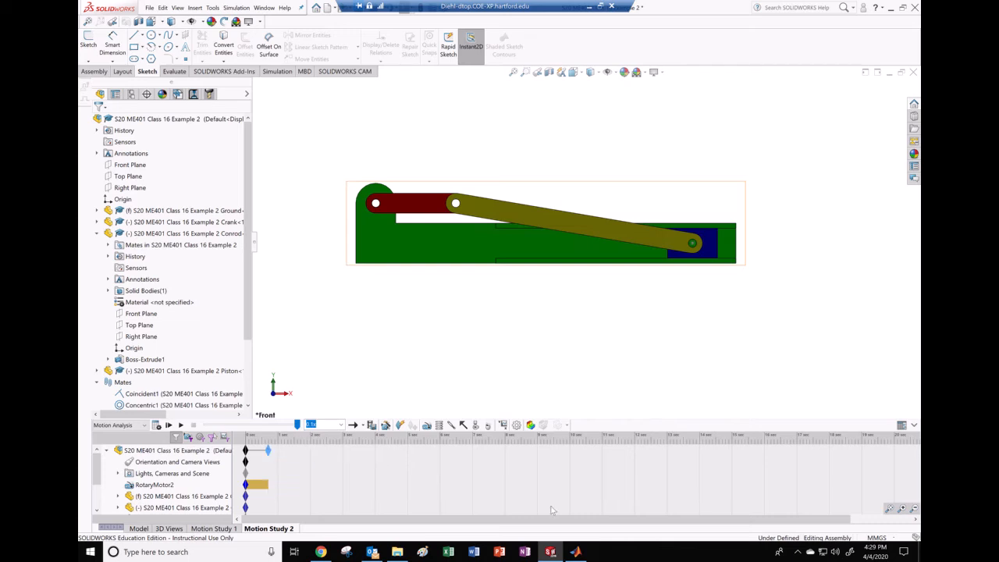
click(902, 509)
click(902, 509)
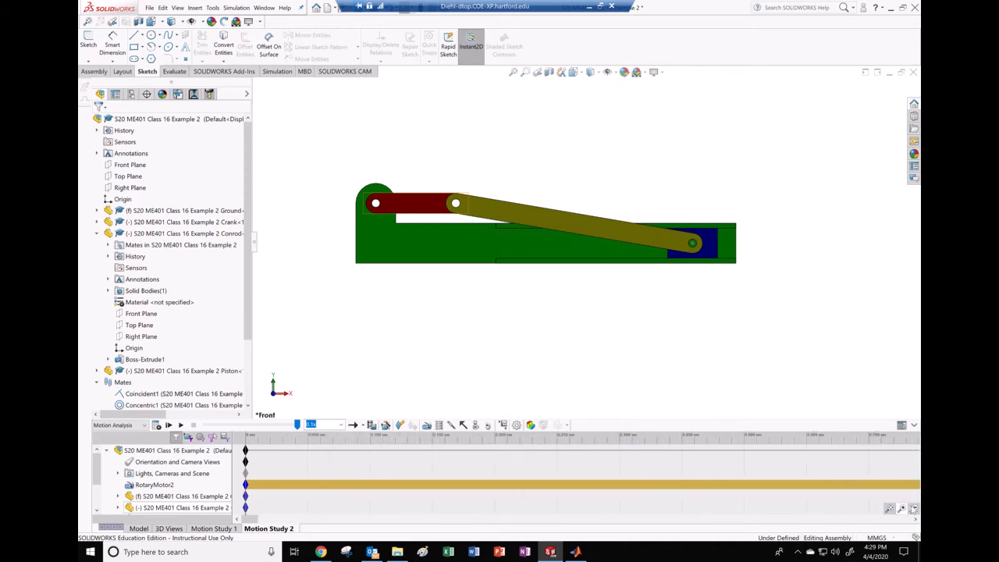
click(914, 509)
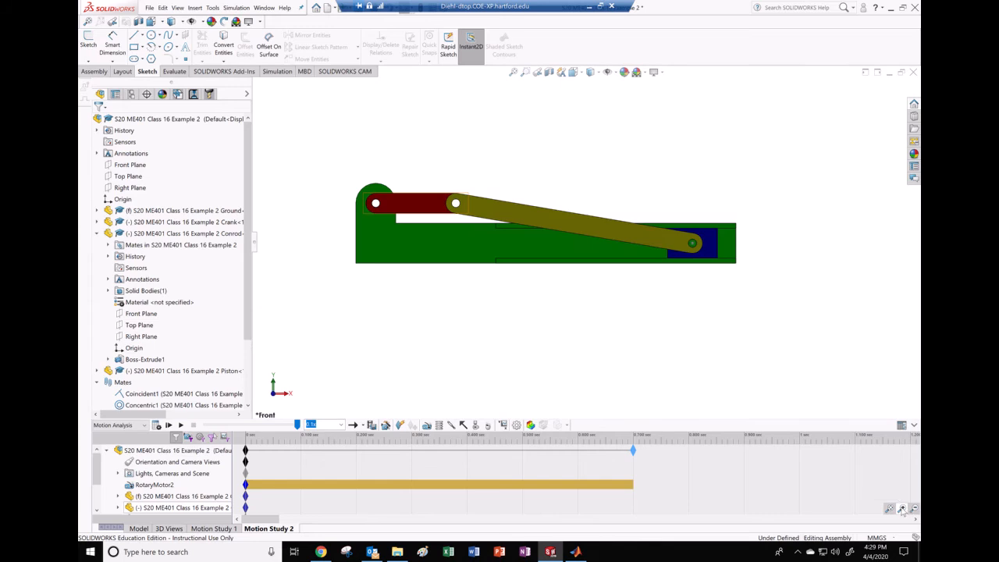
click(902, 509)
click(913, 509)
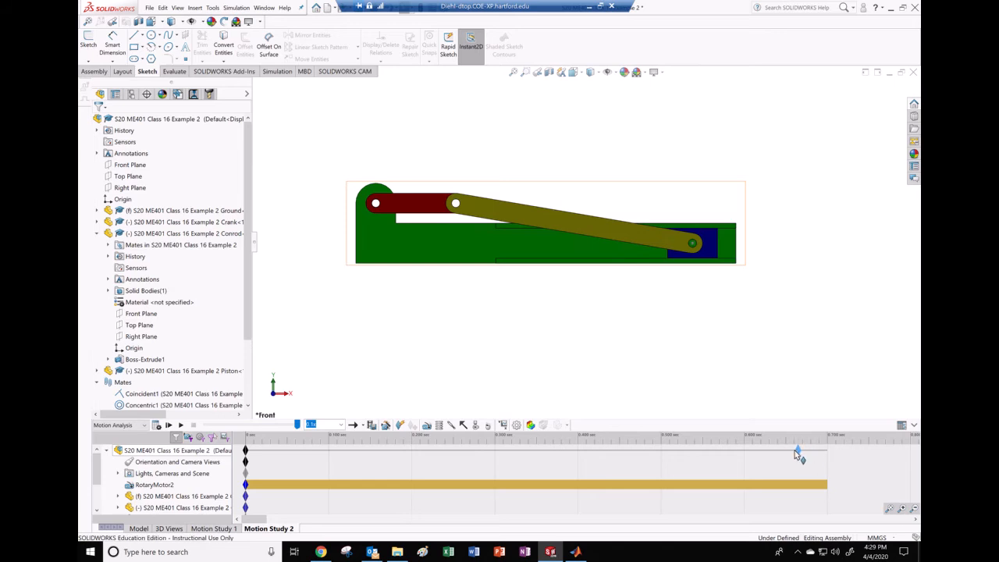
mouse_move(771, 455)
mouse_down()
mouse_move(762, 454)
mouse_move(771, 451)
mouse_up()
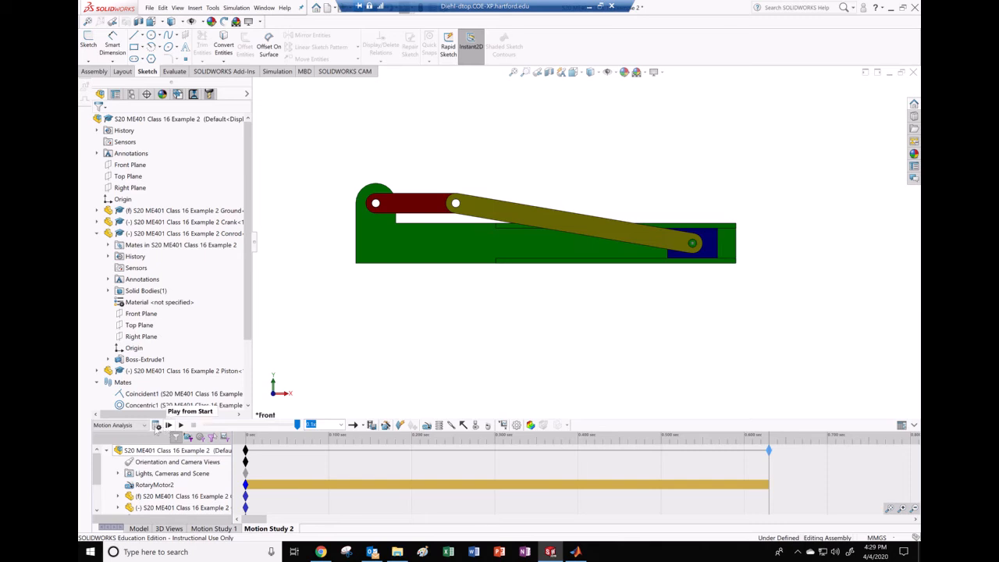
click(157, 425)
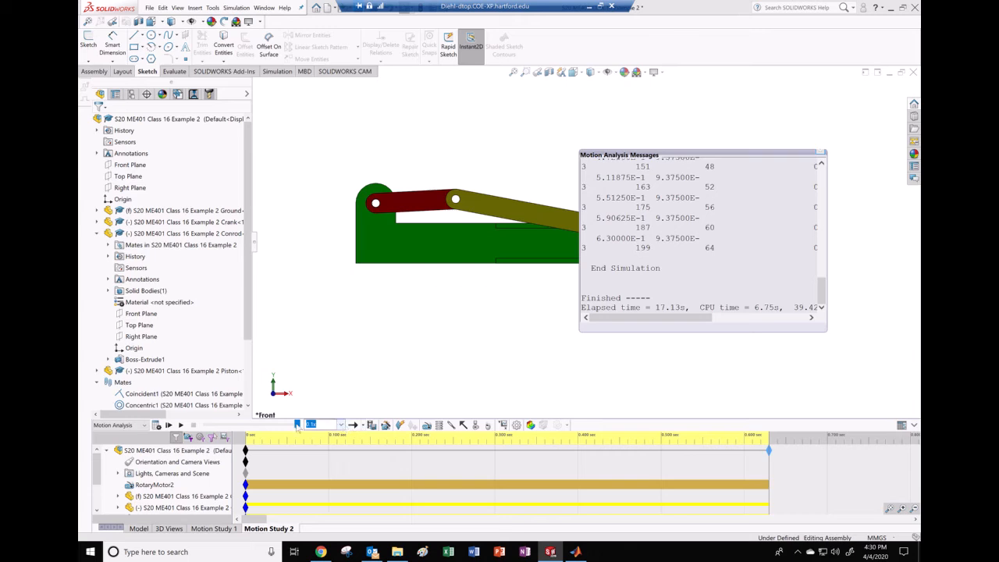
click(181, 425)
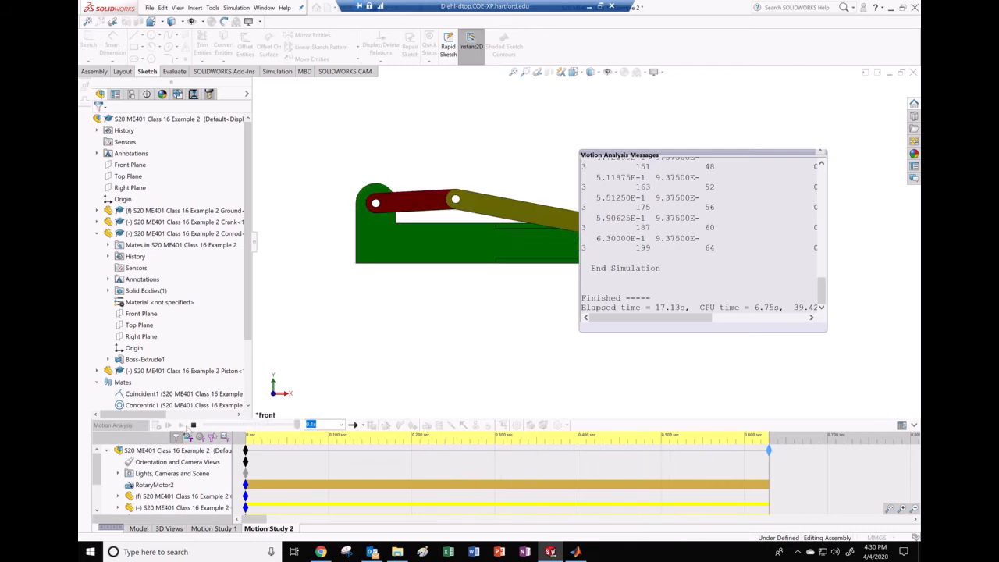
Step: Plot the X component of linear velocity at the piston's pin point versus time, showing its vector in the graphics window
click(530, 425)
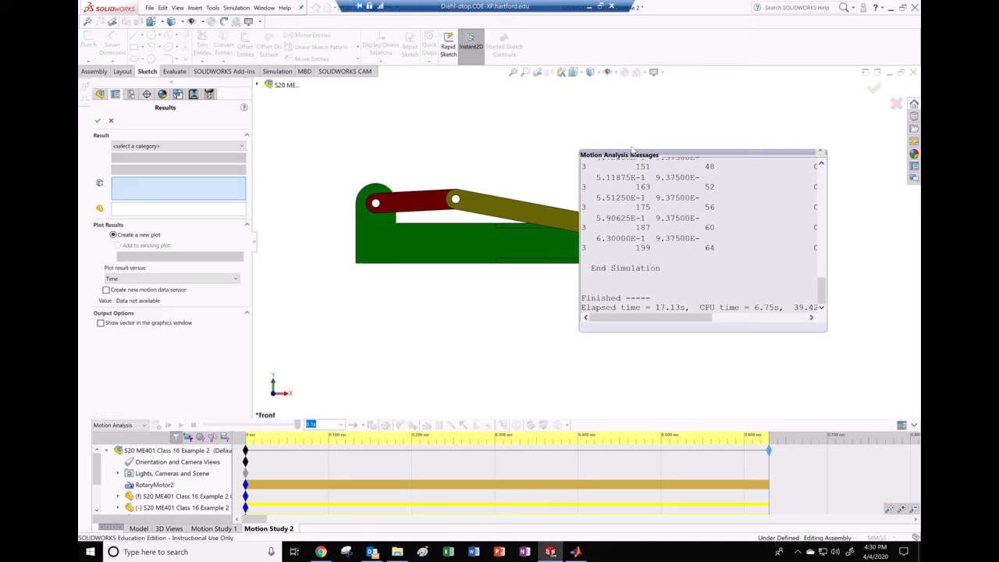
drag(671, 150, 715, 282)
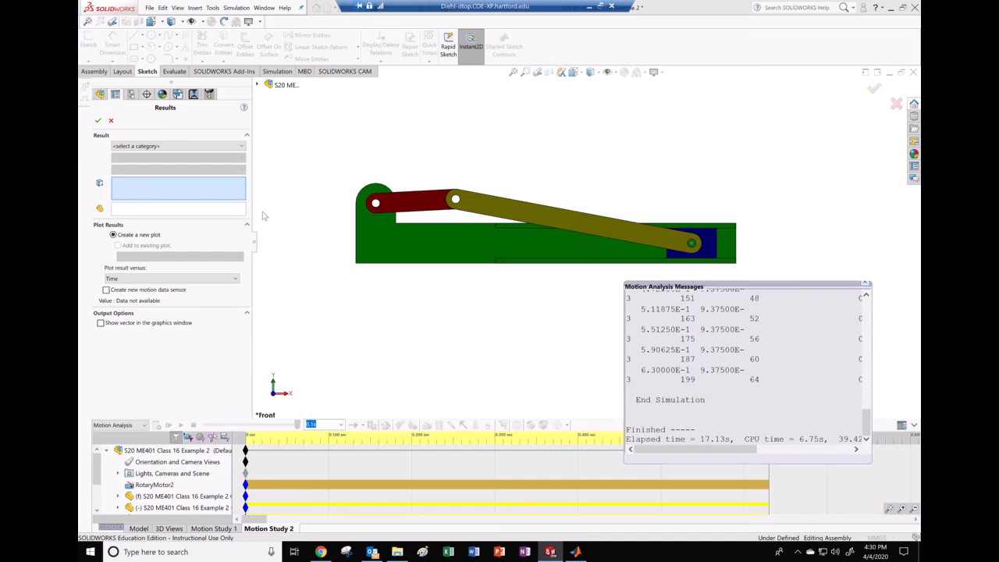
click(219, 146)
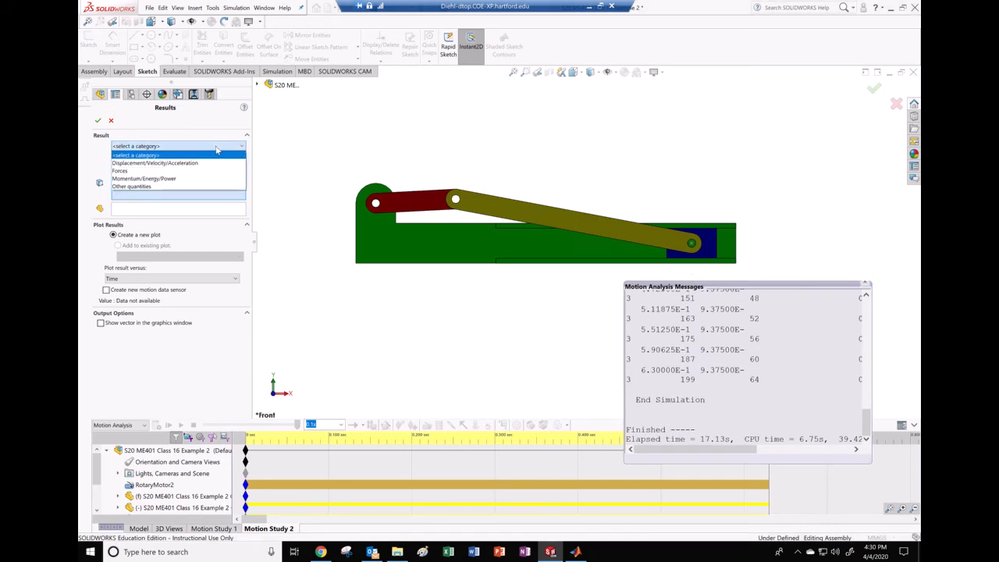
click(185, 163)
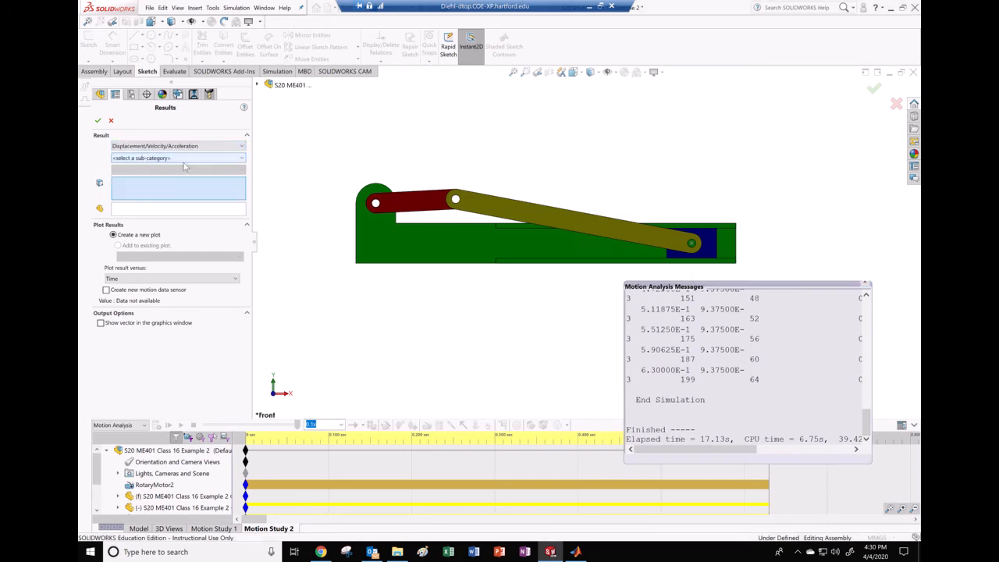
click(193, 159)
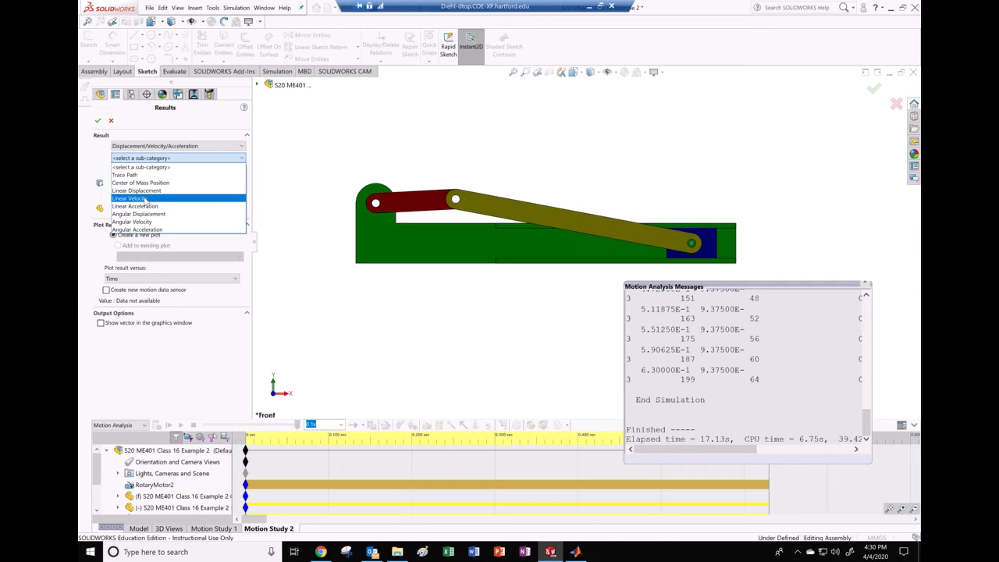
click(146, 200)
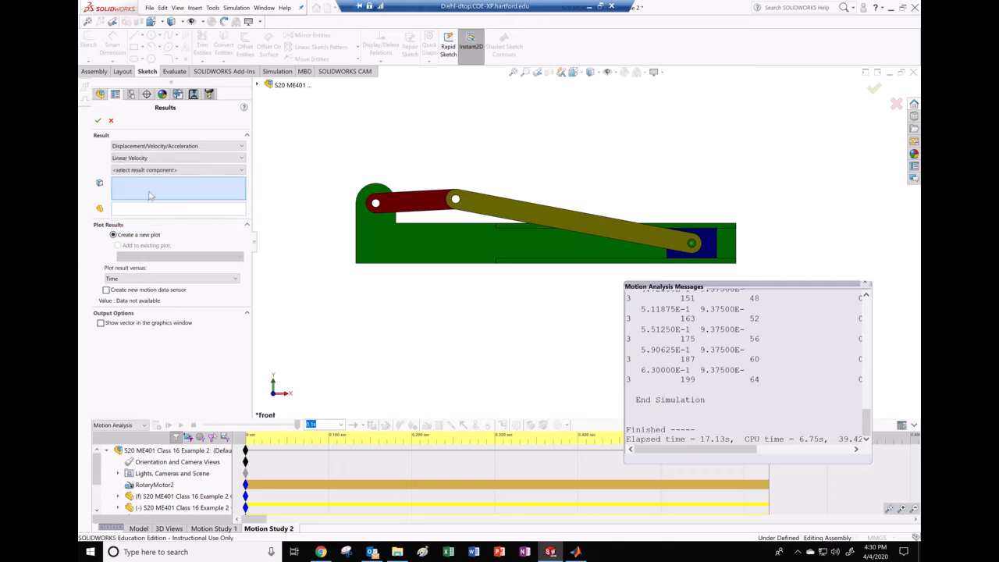
click(145, 170)
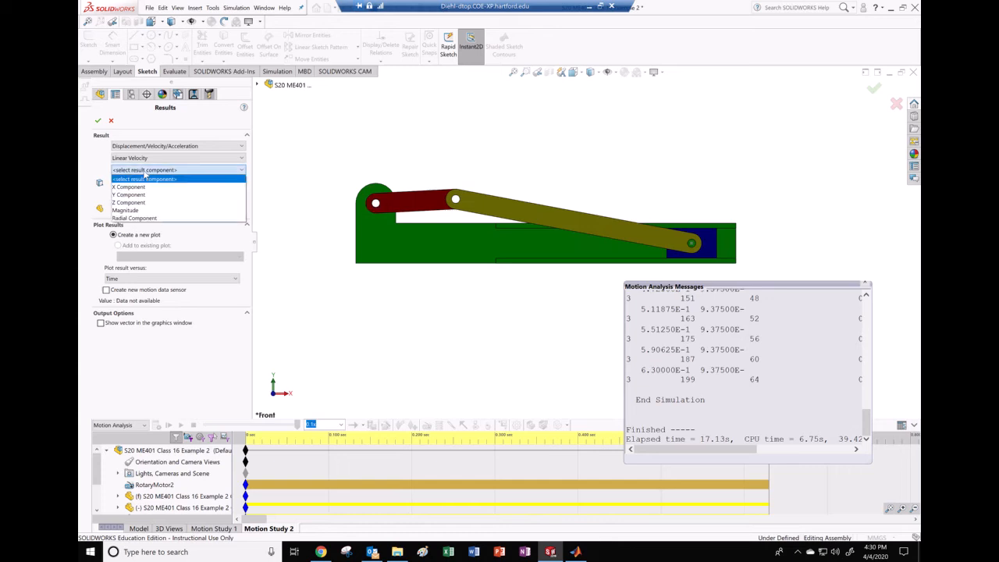
click(134, 190)
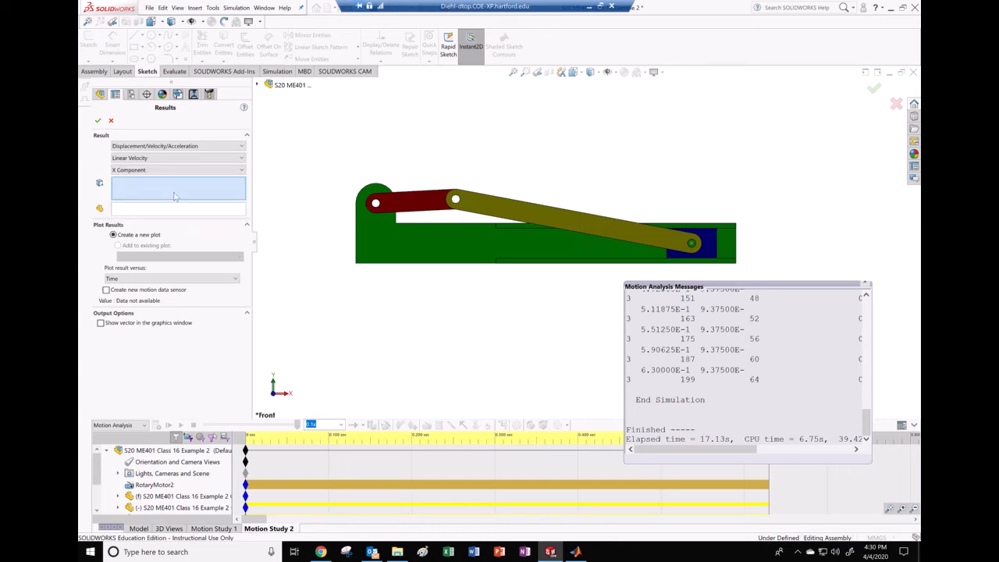
click(691, 247)
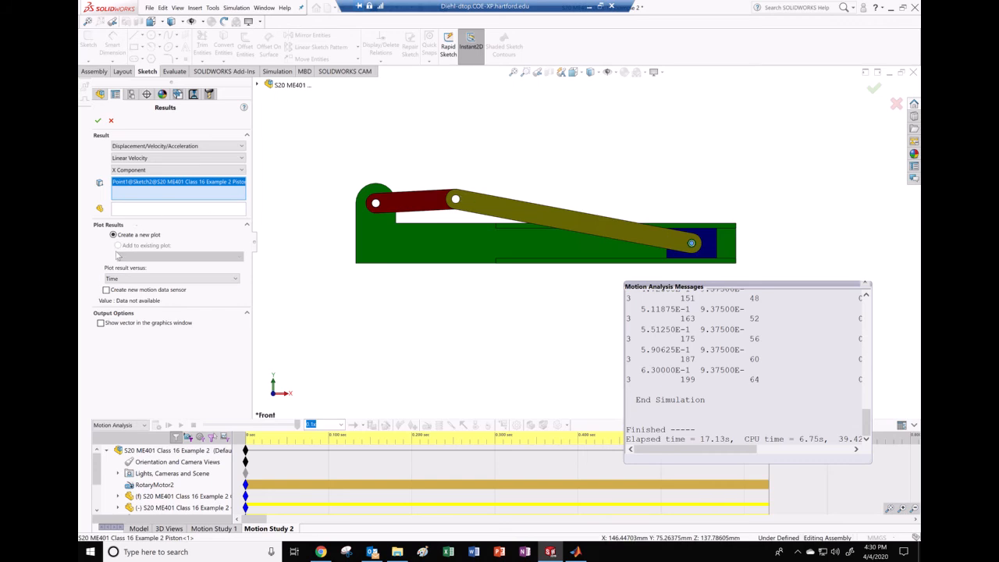
click(100, 323)
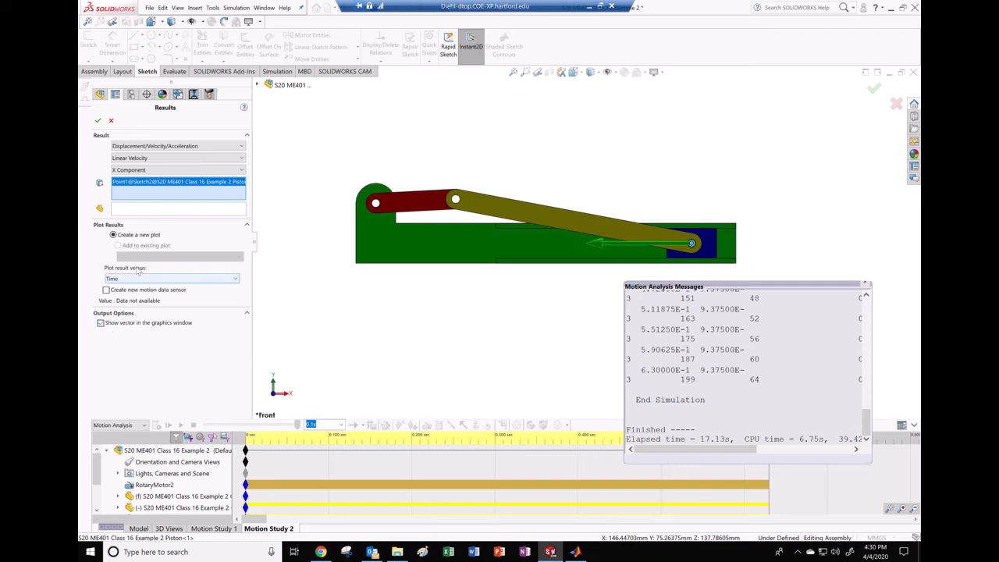
click(99, 120)
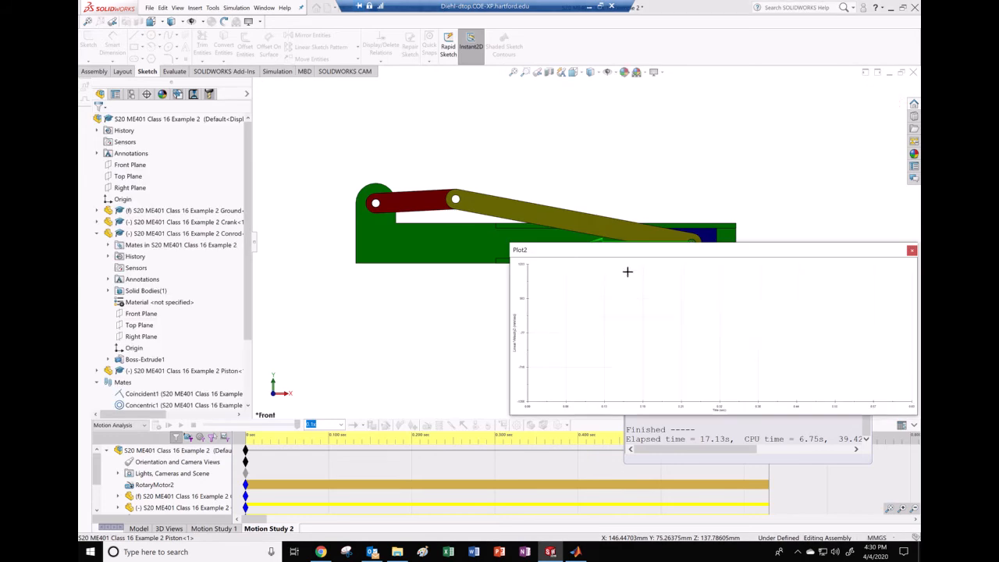
drag(636, 252, 445, 293)
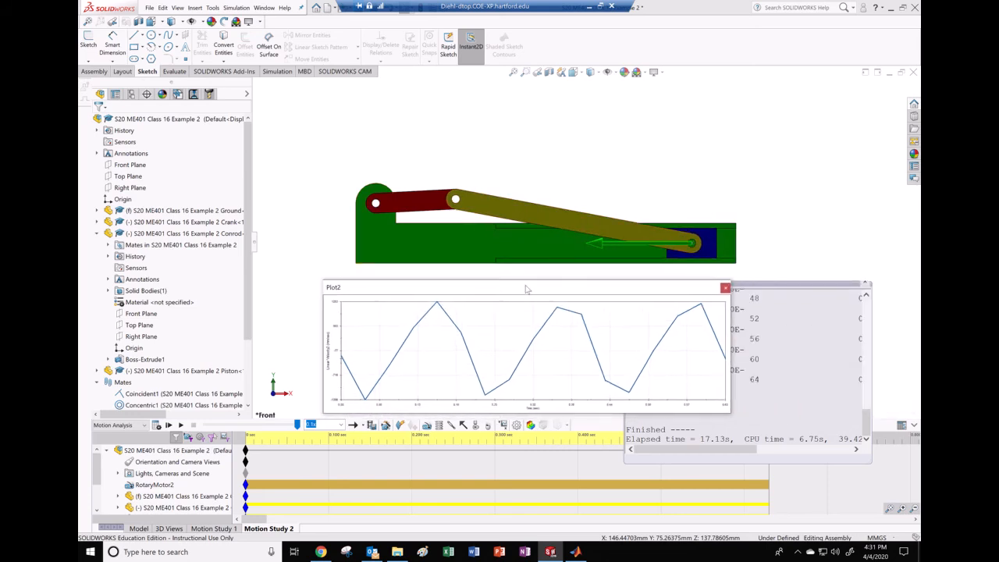
Step: Set the motion analysis to 344 frames per second and recalculate the study
click(515, 426)
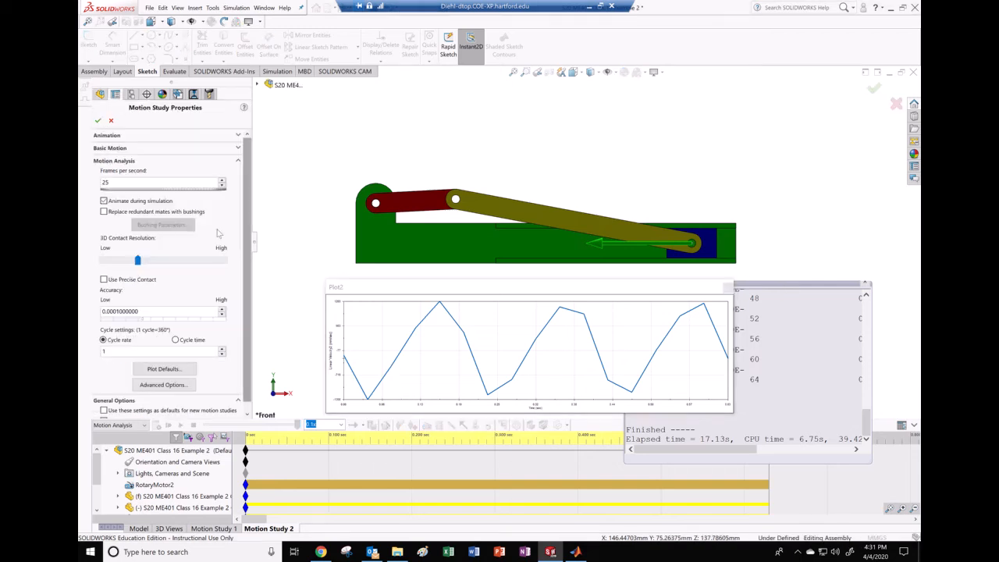
drag(119, 184, 95, 184)
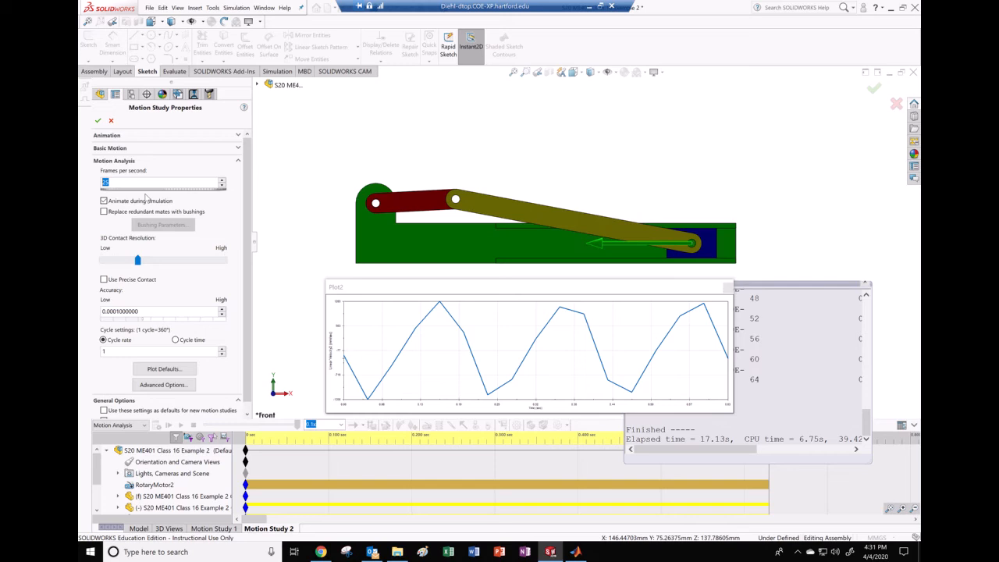
text(344)
click(98, 122)
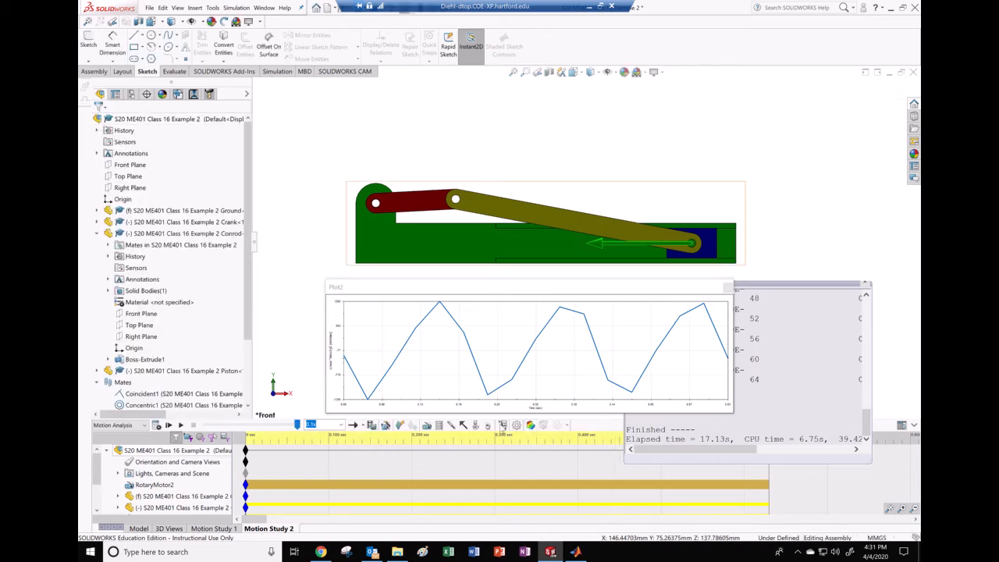
click(159, 426)
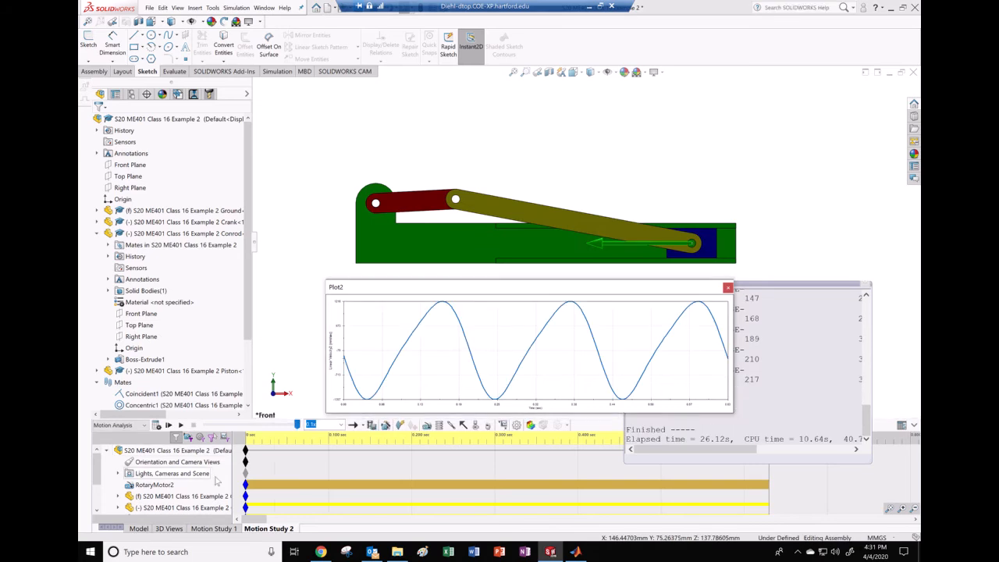
Step: Export the piston linear velocity plot from the study results to a spreadsheet and switch to it in Excel
scroll(216, 481, down, 2)
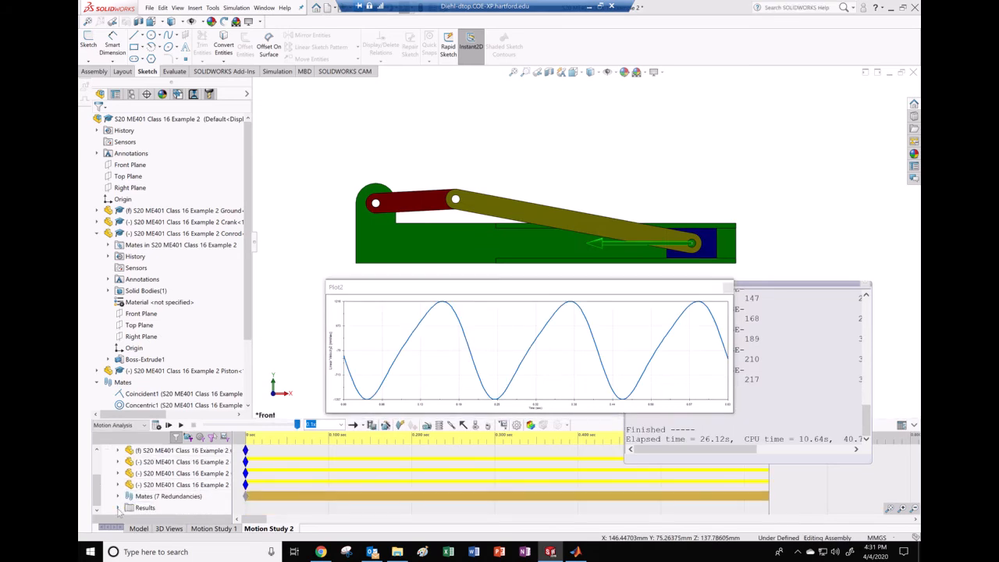
click(117, 508)
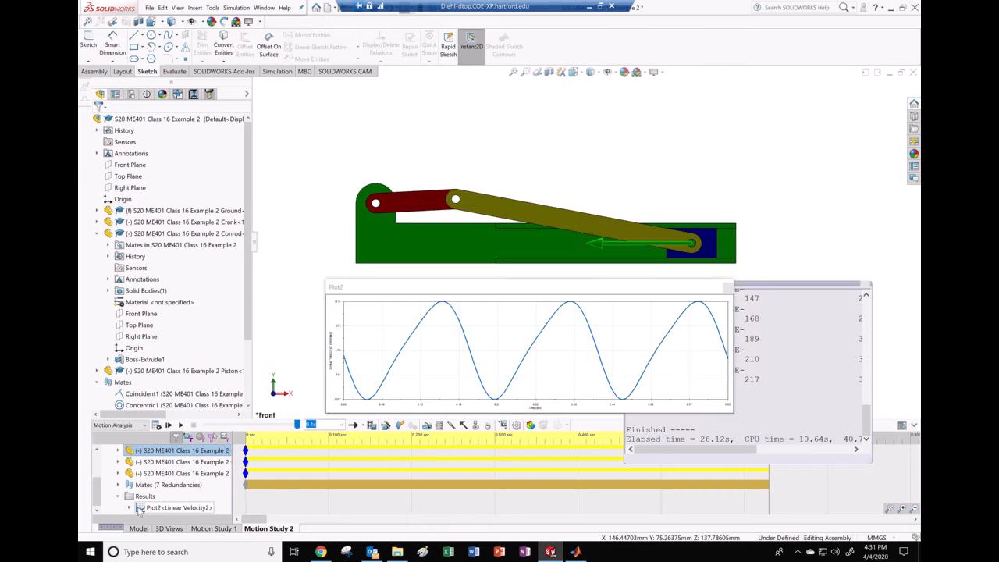
right_click(139, 508)
click(167, 446)
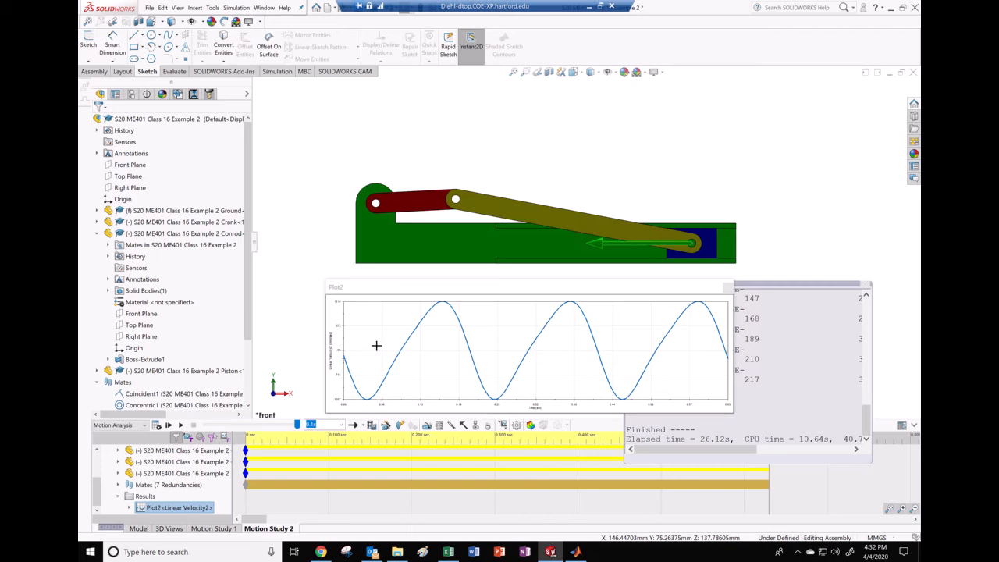
click(449, 552)
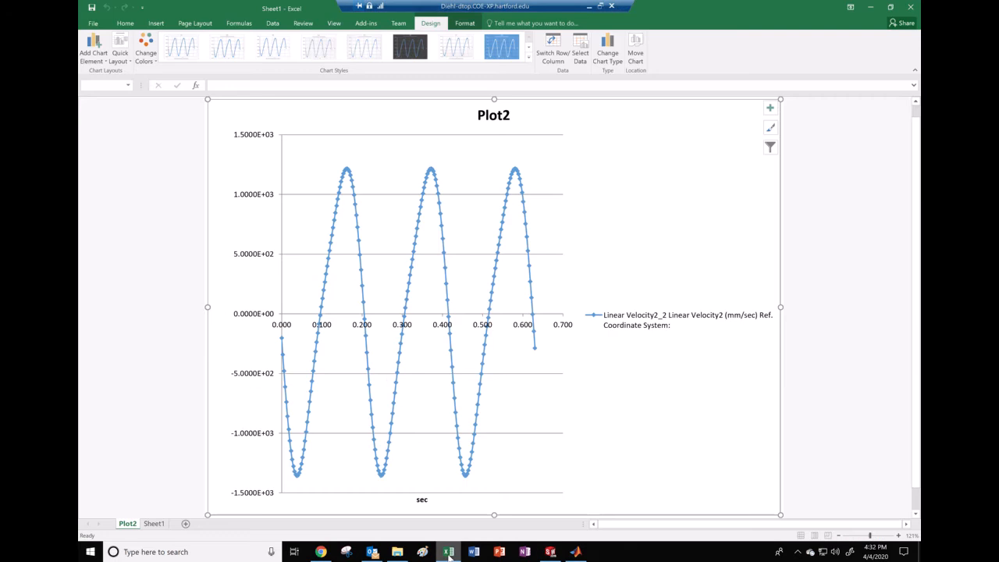
Step: Copy the exported time and linear velocity values in B5:C222 of Sheet1
click(154, 523)
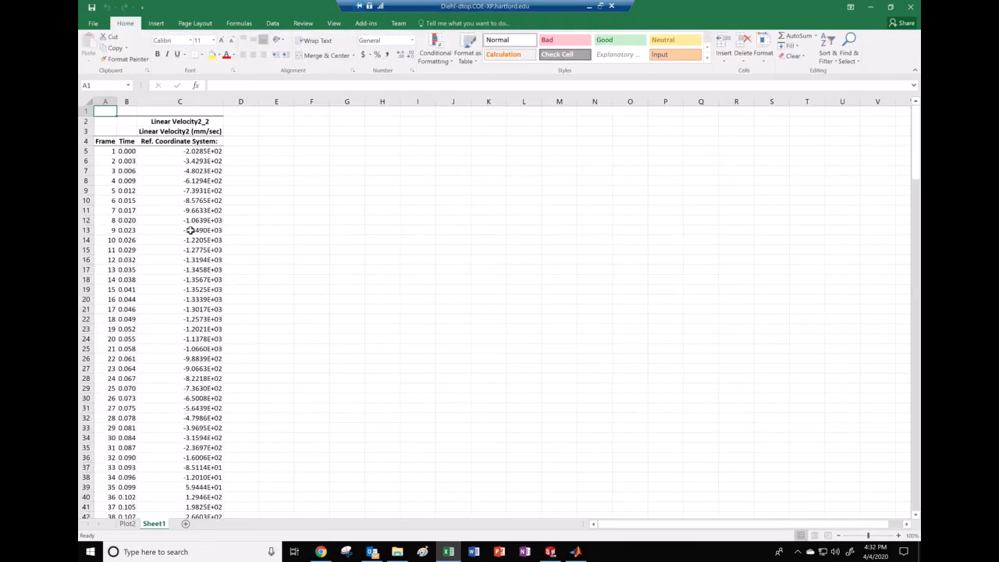
drag(123, 153, 191, 201)
drag(226, 248, 215, 499)
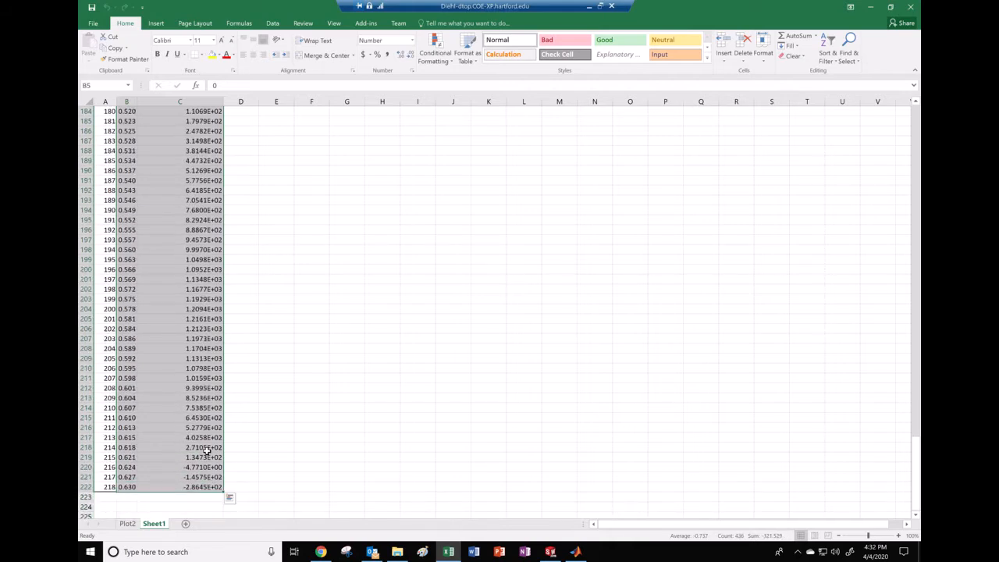
key(ctrl+c)
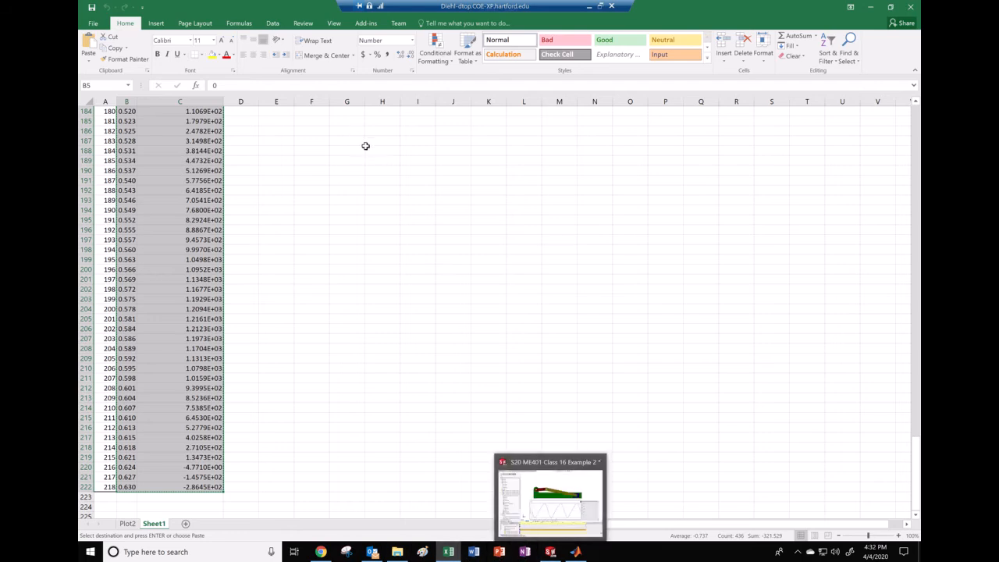
Step: Switch to the local S20 ME401 HW6 Examples workbook and paste the copied motion data at J13 of the Crank-Slider Velocity sheet
click(589, 7)
click(384, 222)
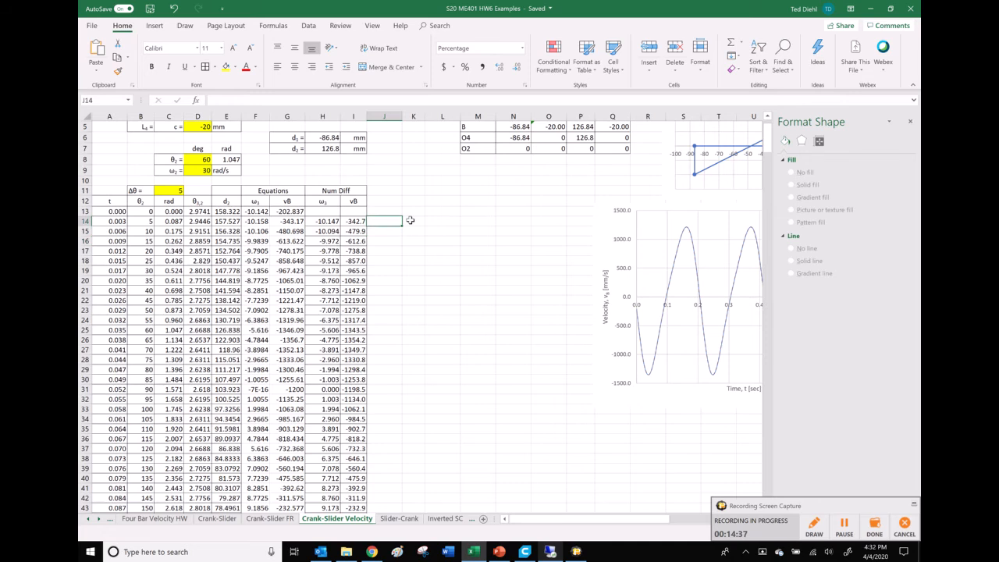
key(Up)
key(ctrl+v)
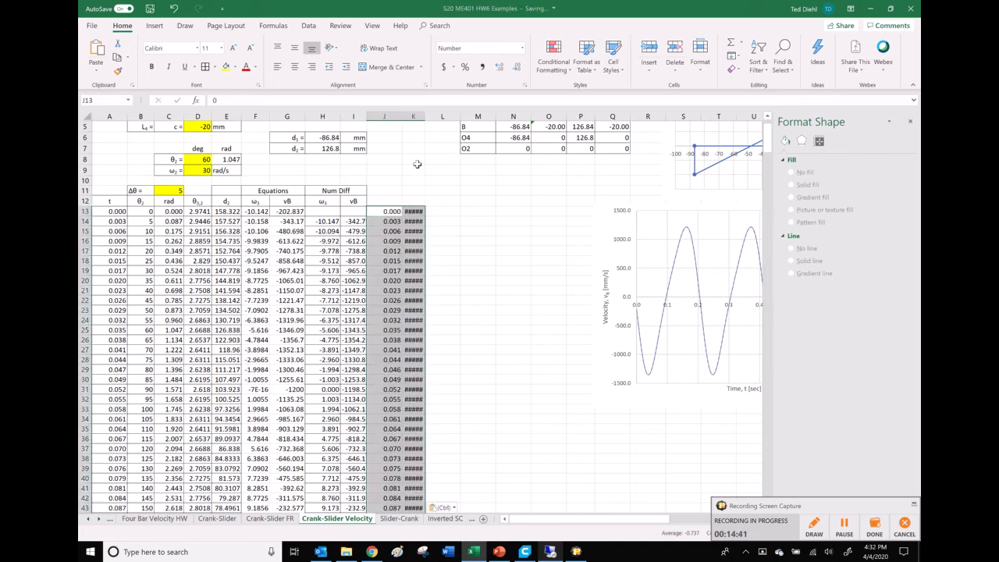
Step: Autofit the widths of columns J and K to the pasted time and velocity data
drag(426, 116, 436, 116)
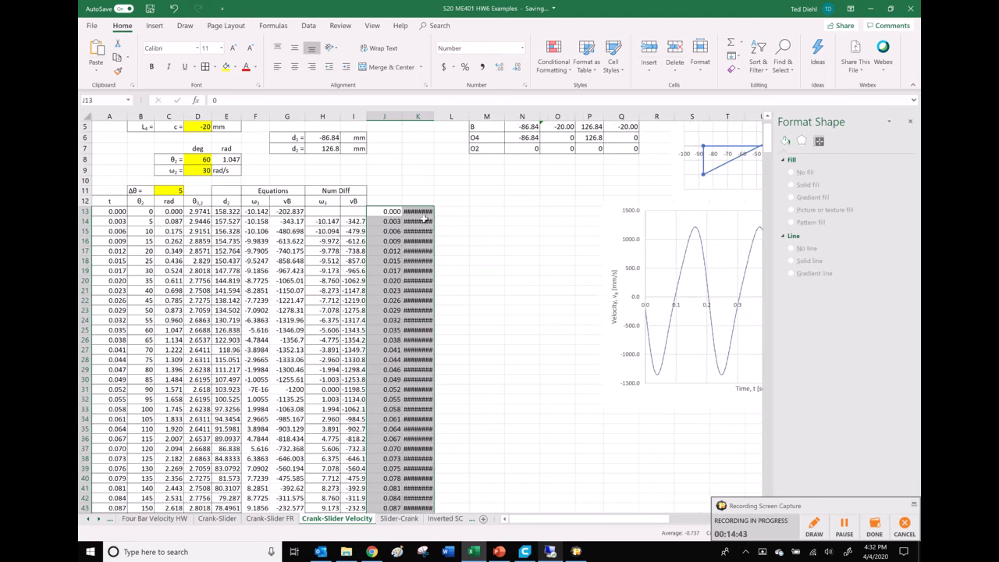
click(419, 210)
click(418, 117)
click(415, 202)
drag(395, 211, 419, 493)
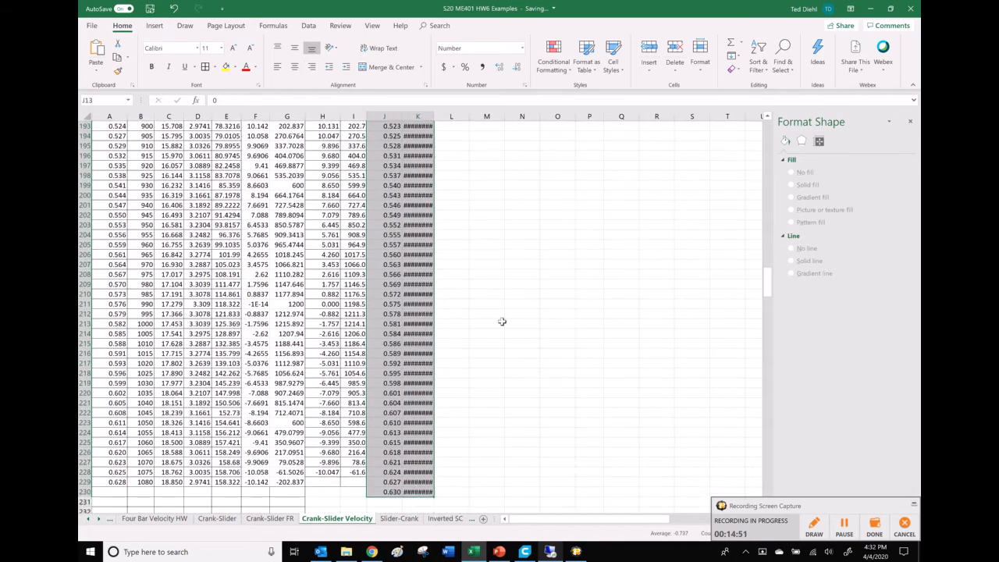
click(708, 72)
click(732, 136)
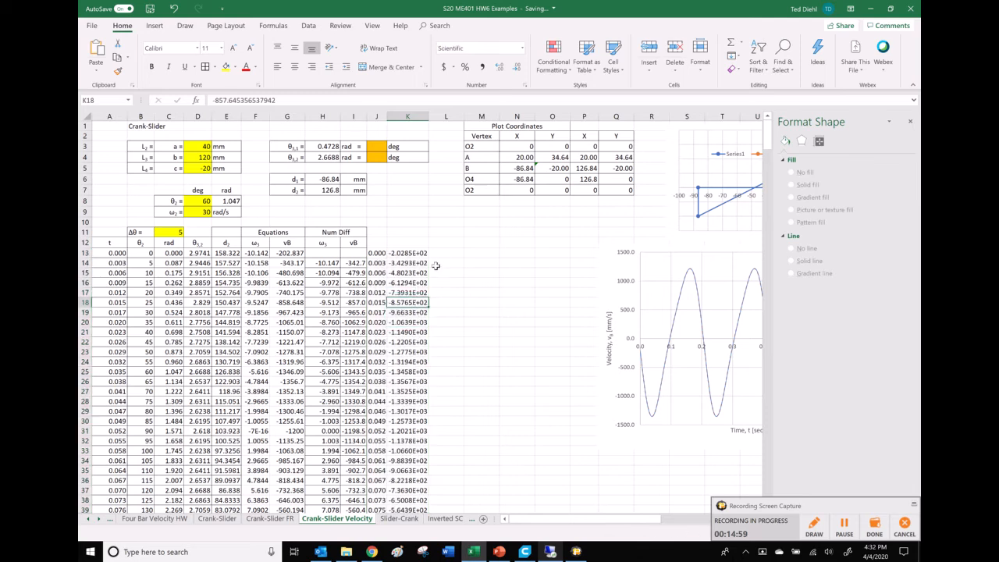
click(442, 253)
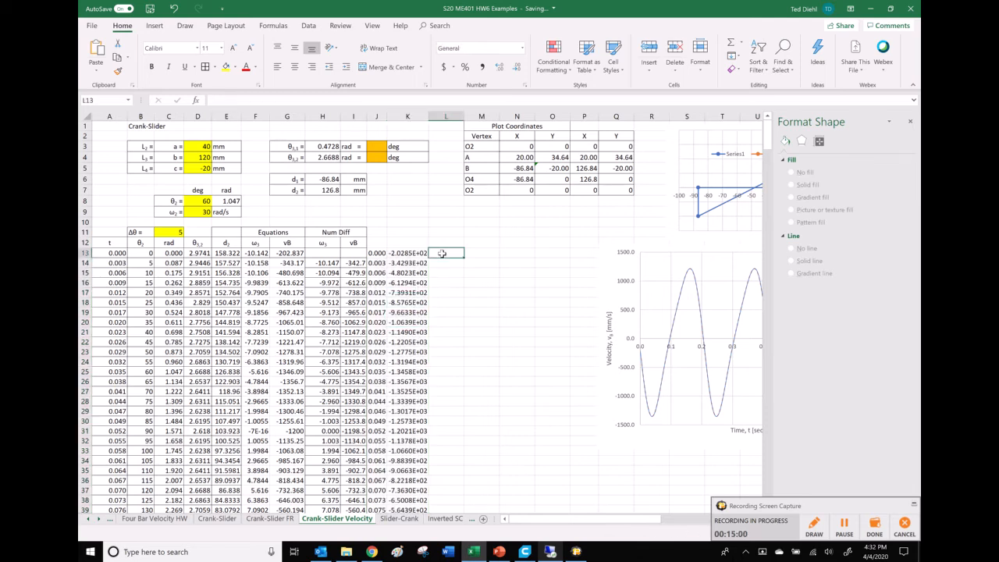
right_click(655, 299)
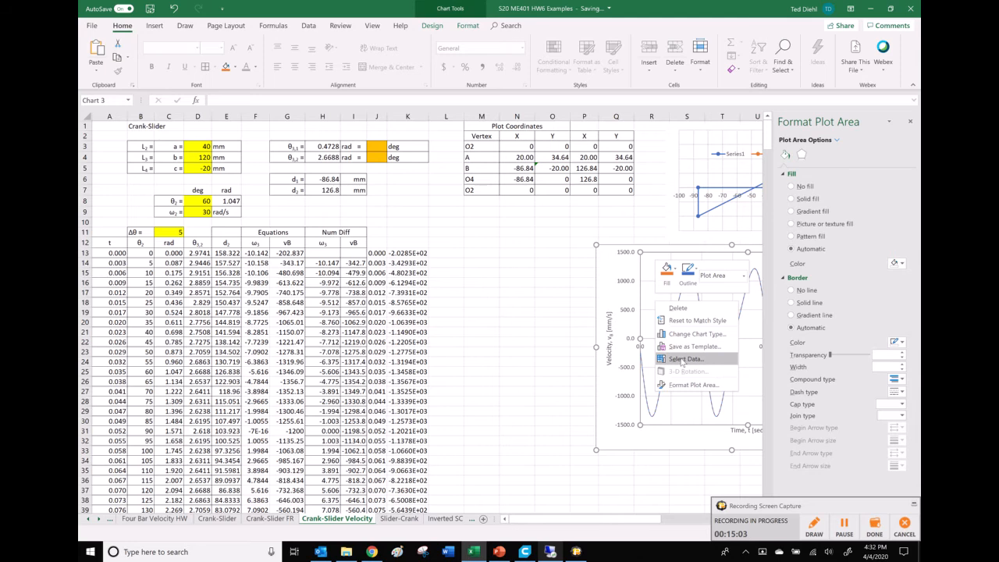
click(680, 360)
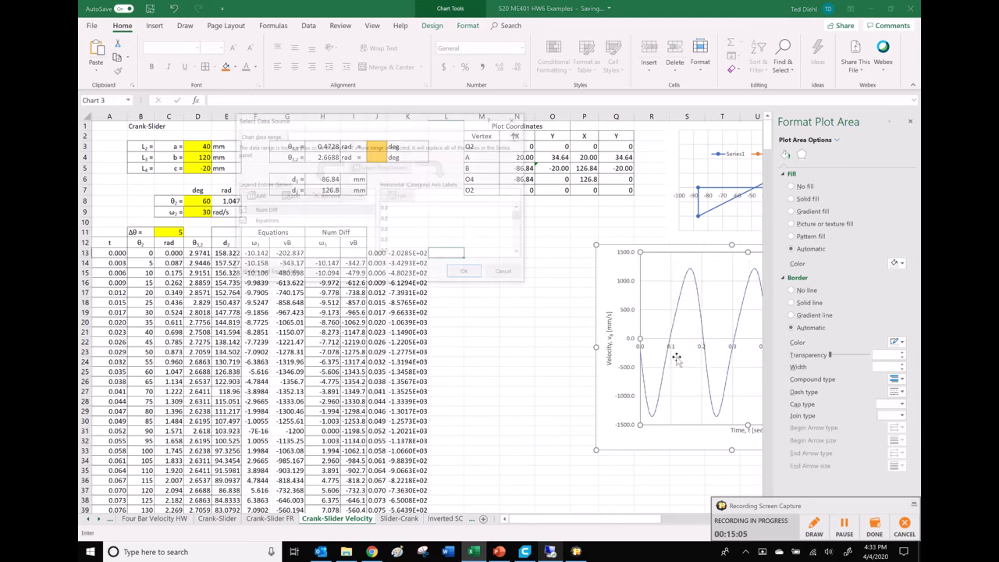
click(503, 272)
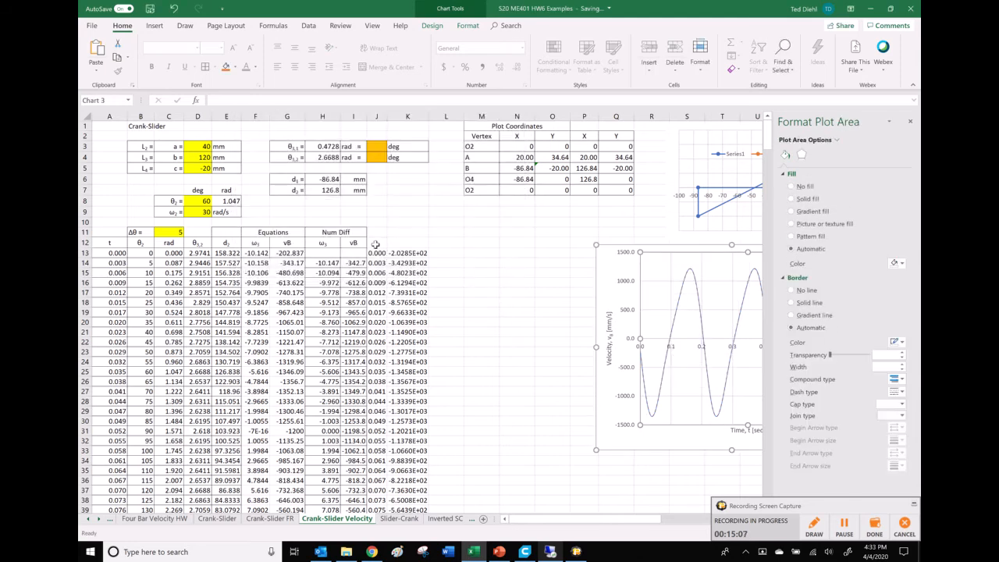
Step: Label the pasted motion data with the heading Solidworks in J11 and the column title t in J12
click(382, 232)
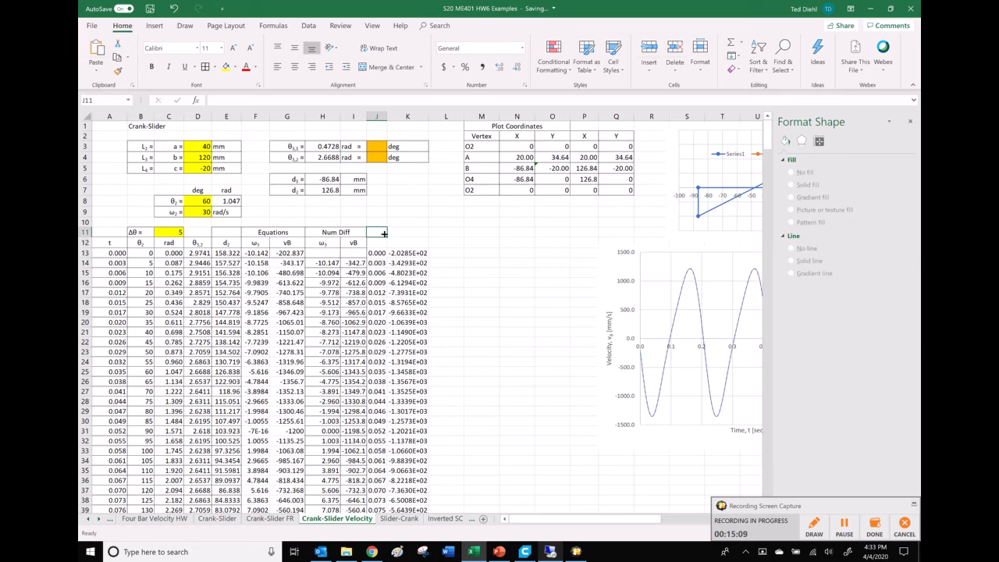
text(Solidworks)
key(Return)
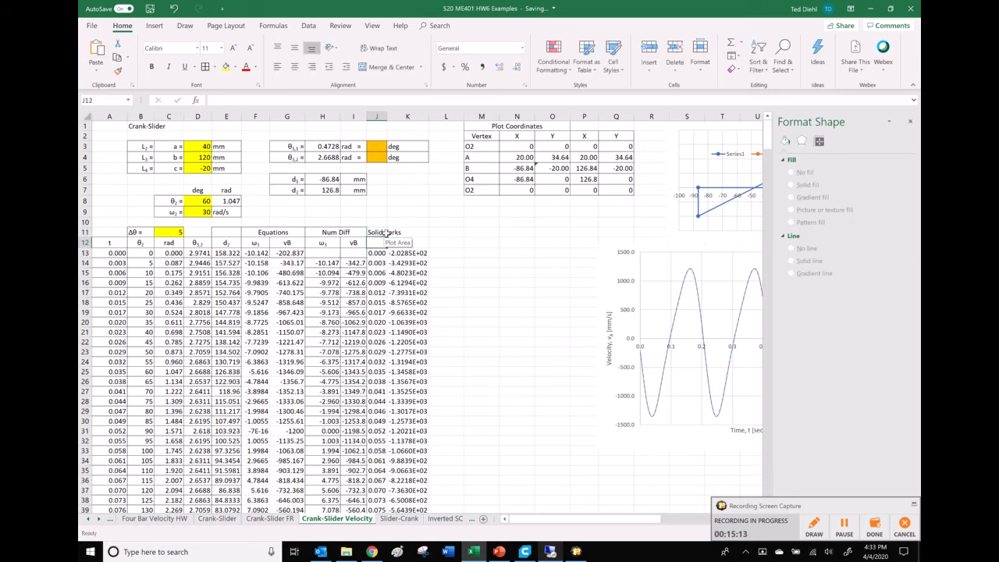
text(t)
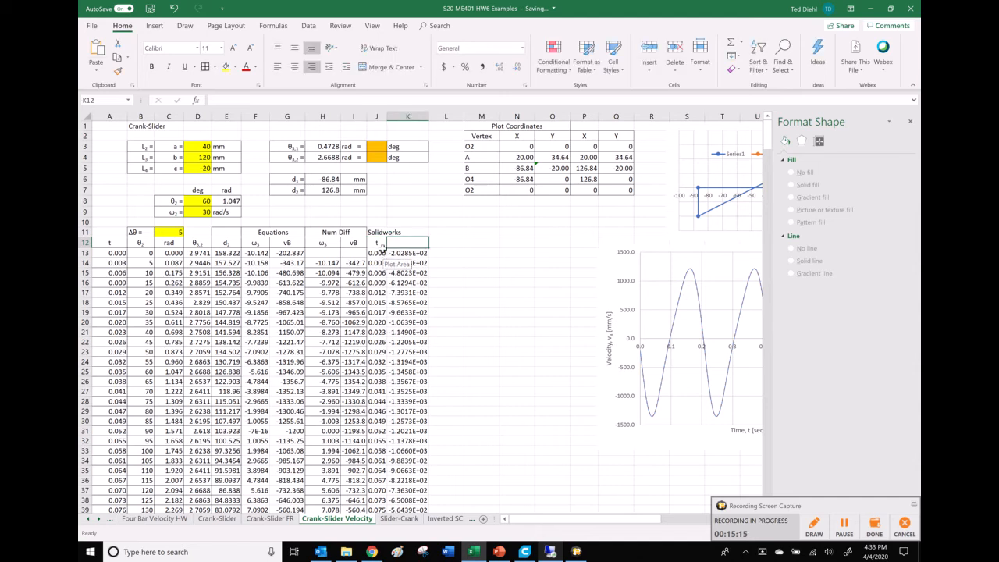
Step: Copy the ω3 and vB column titles from H12:I12 to K12:L12 beside the Solidworks time title
click(324, 244)
drag(324, 244, 352, 243)
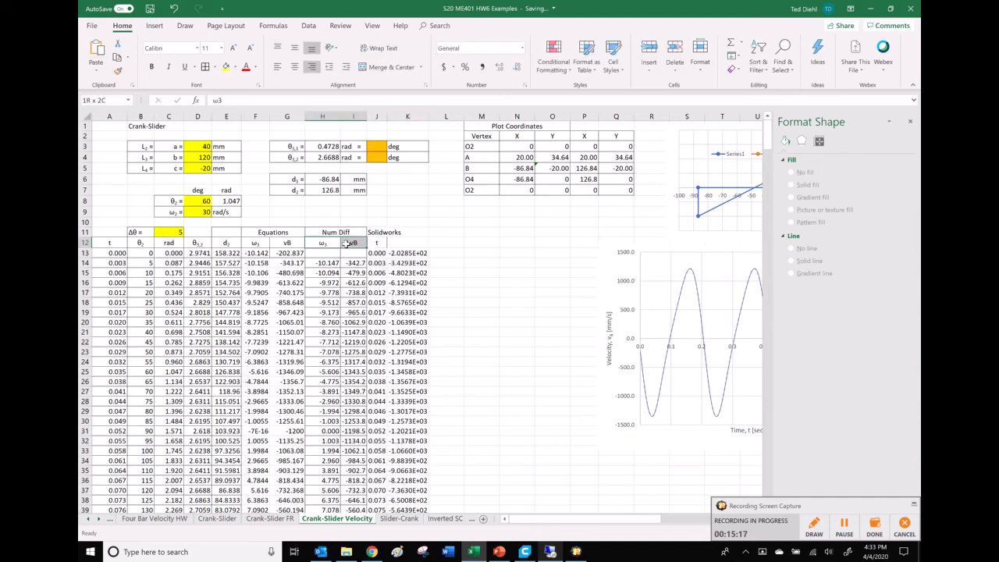
key(ctrl+c)
click(415, 248)
key(ctrl+v)
click(447, 263)
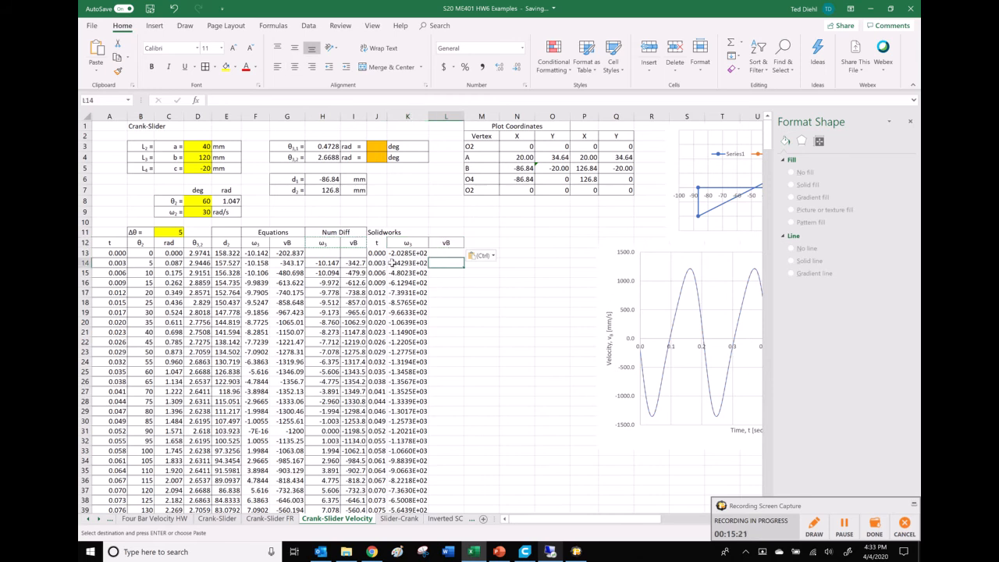
Step: Switch to the remote desktop session and close the exported plot workbook to get back to the SOLIDWORKS motion study
click(550, 552)
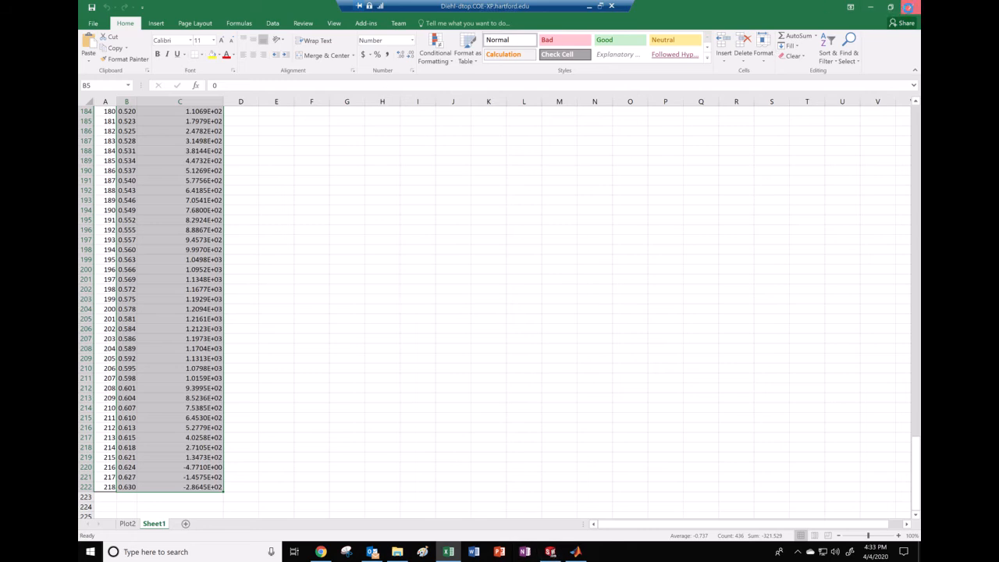
click(910, 7)
click(499, 292)
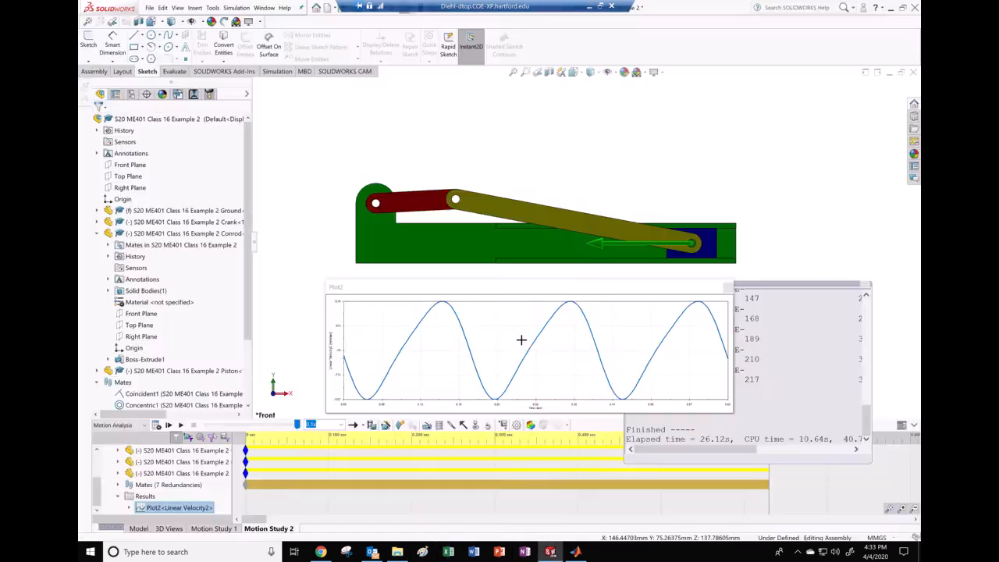
Step: Add a Displacement/Velocity/Acceleration result for the Angular Velocity Magnitude of the connecting rod's face to the existing Plot2
click(503, 424)
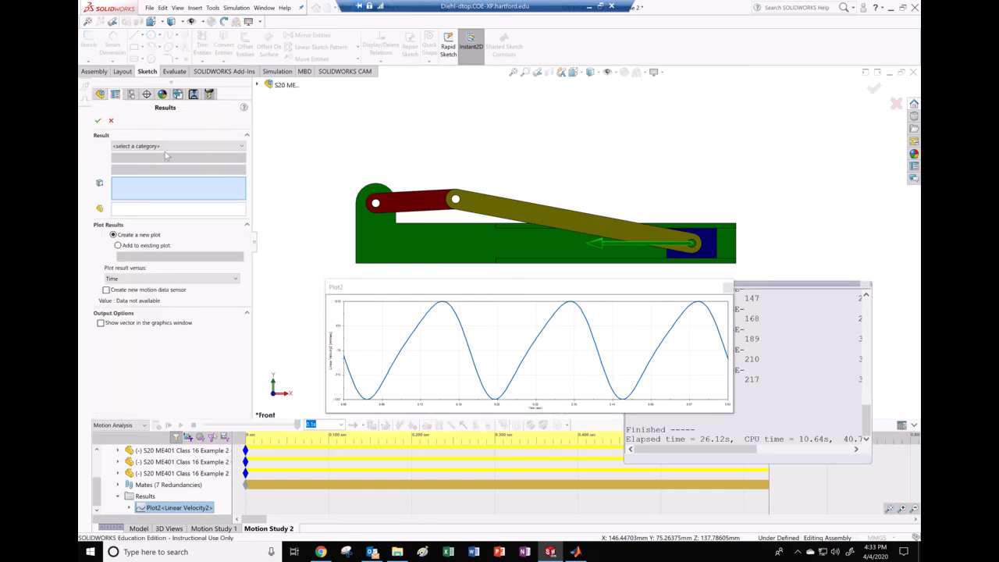
click(145, 145)
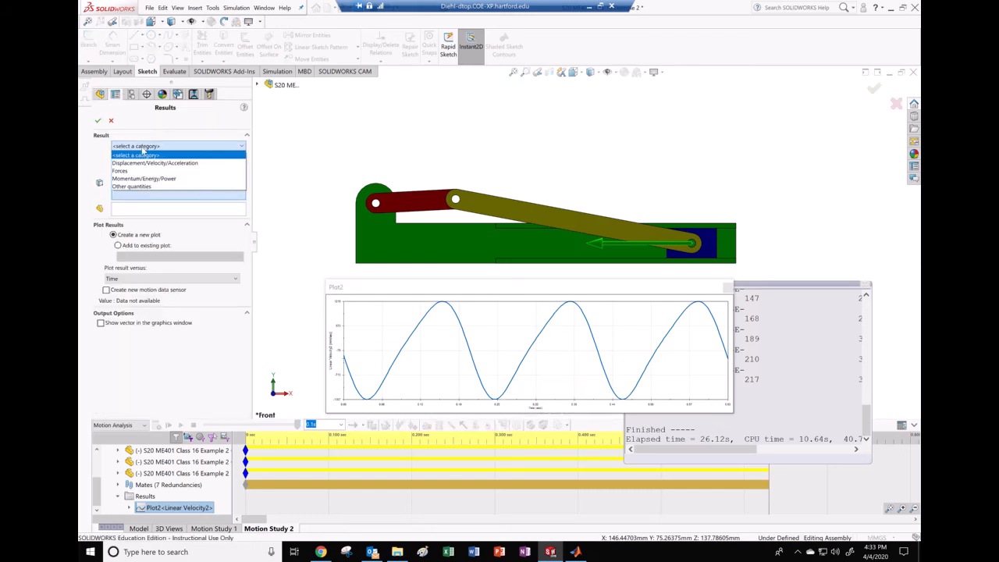
click(151, 163)
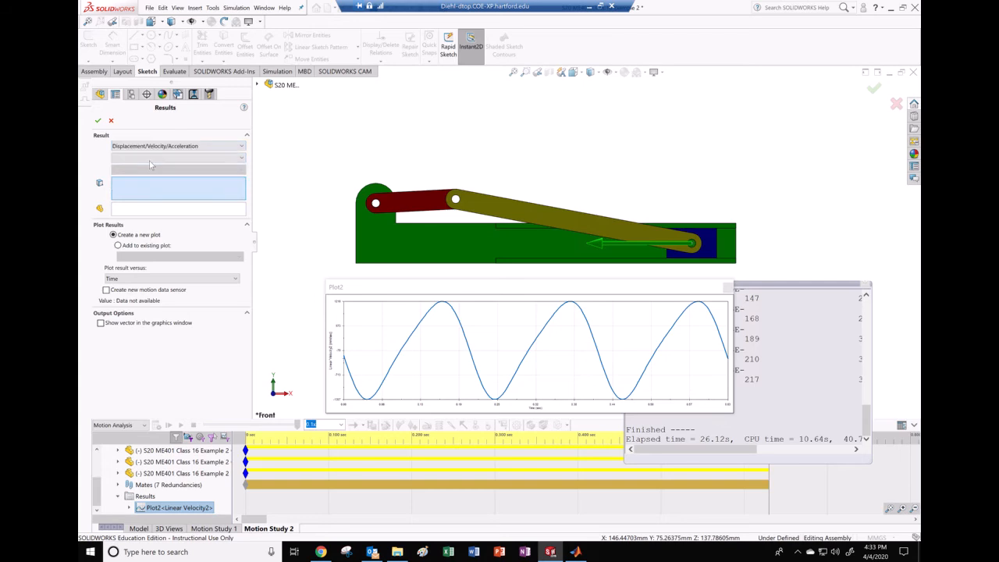
click(149, 158)
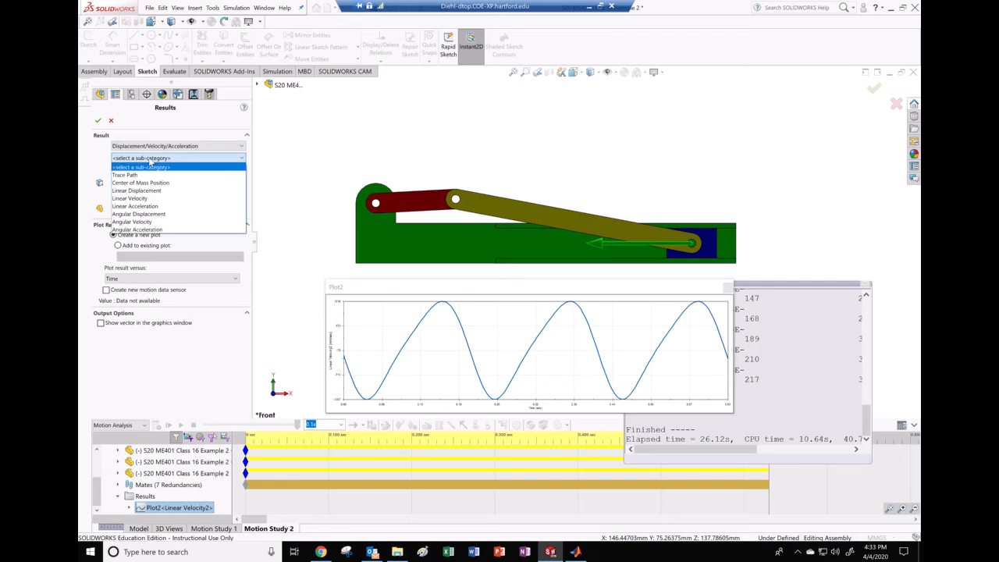
click(150, 223)
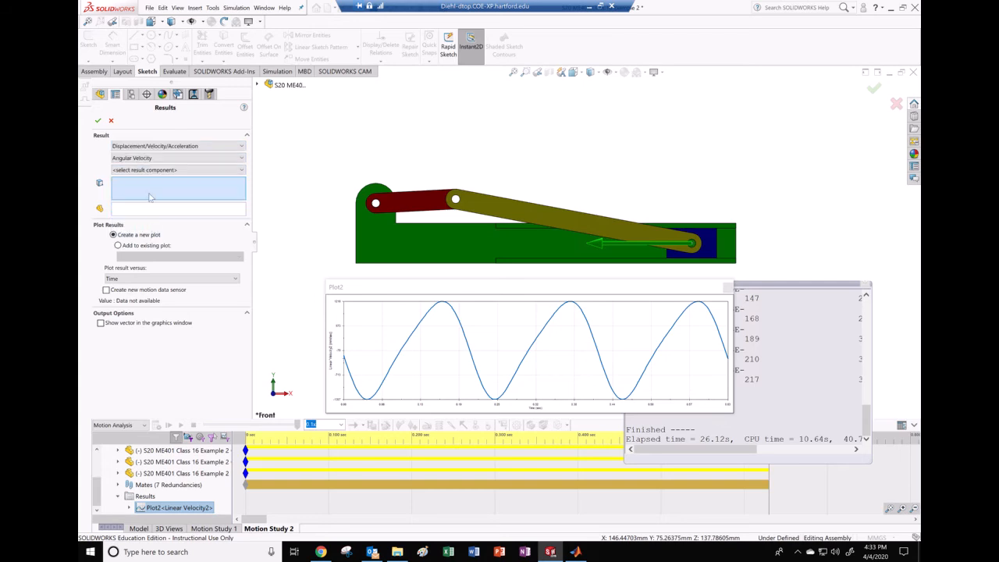
click(511, 216)
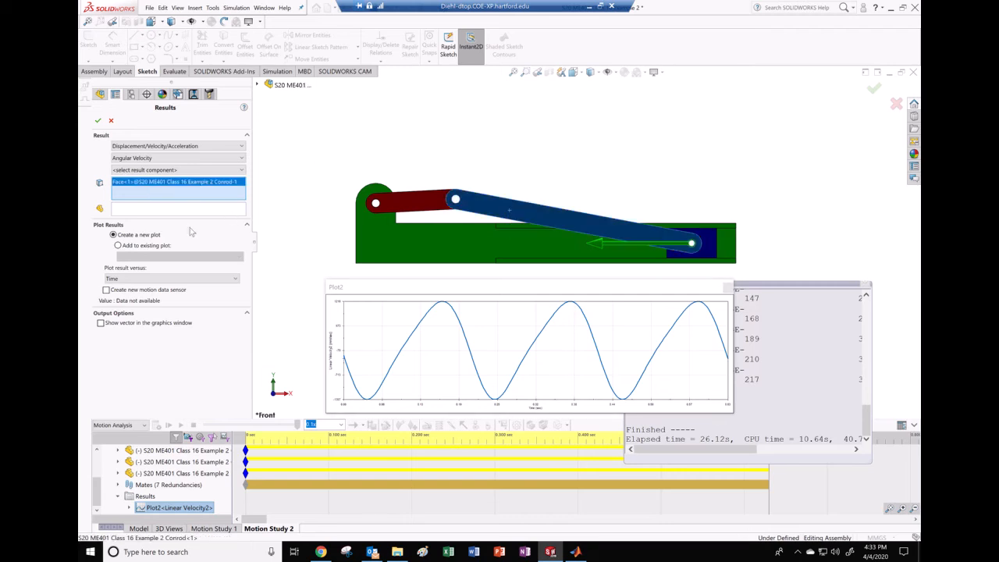
click(118, 246)
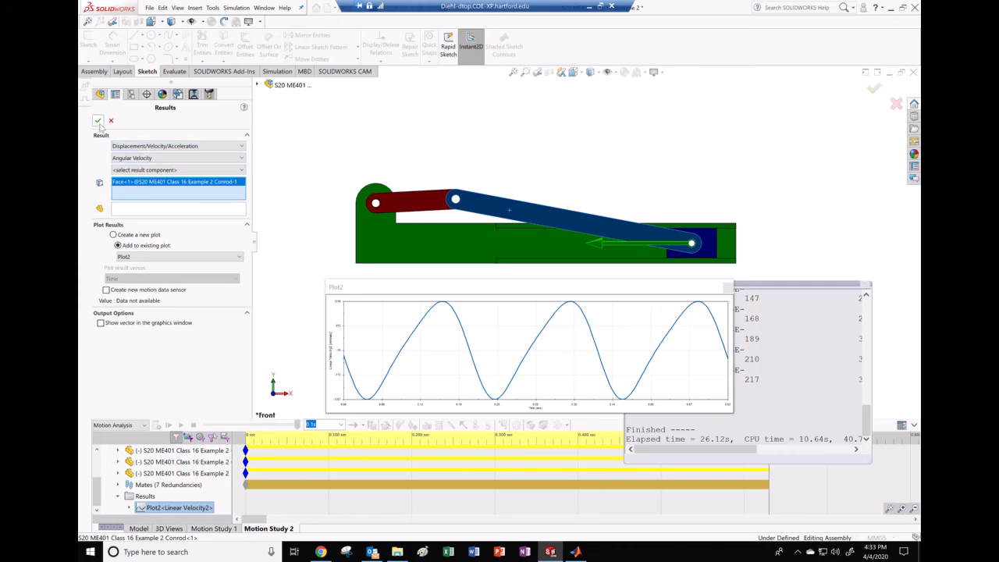
click(139, 171)
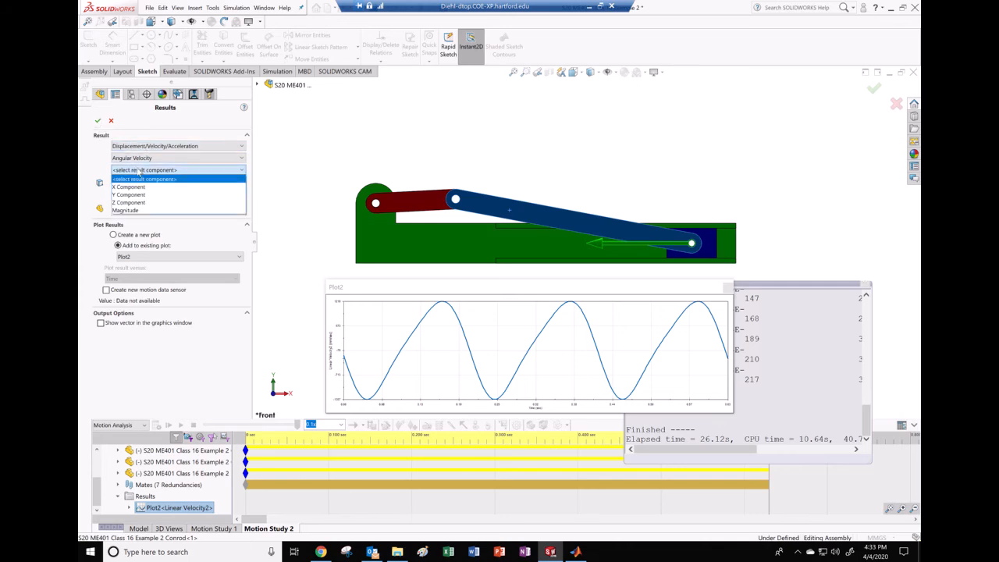
click(125, 211)
click(98, 122)
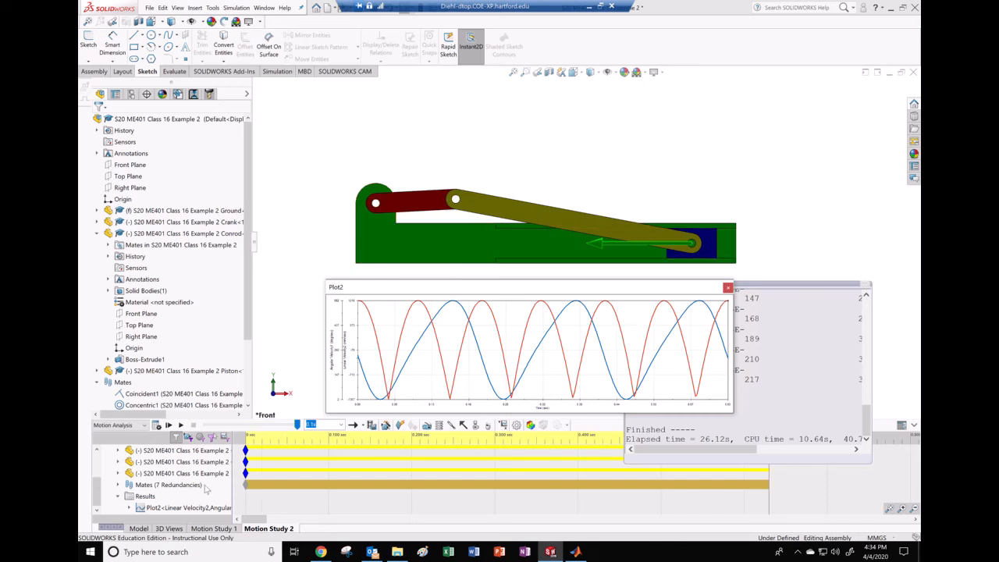
Step: Change the connecting rod's angular velocity result in Plot2 to the Z Component
click(130, 508)
click(152, 510)
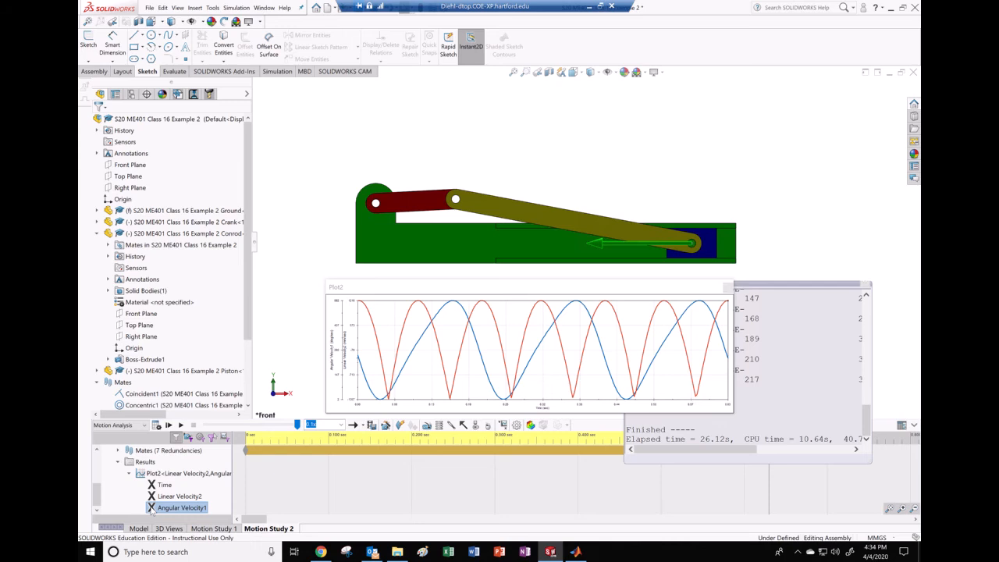
right_click(155, 509)
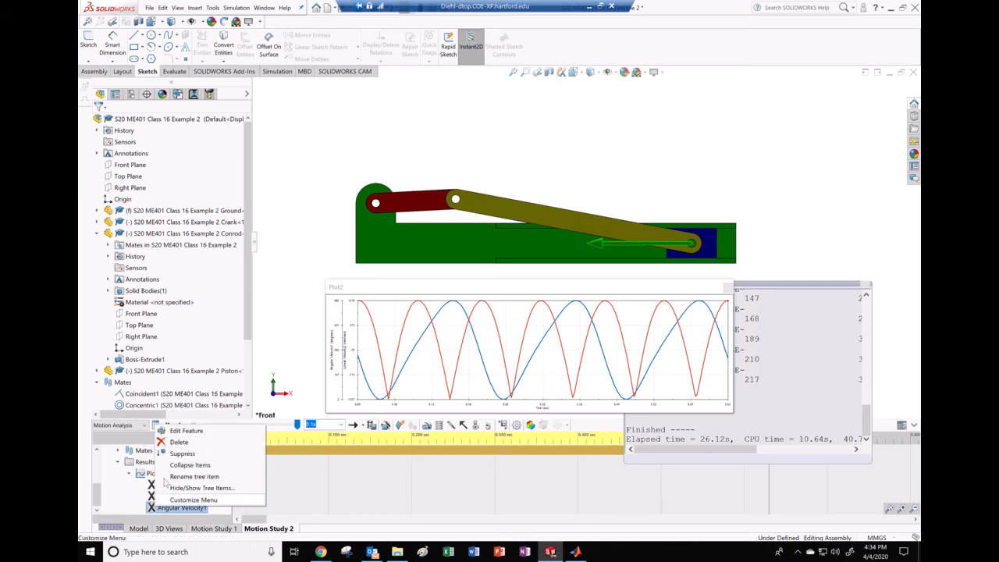
click(184, 437)
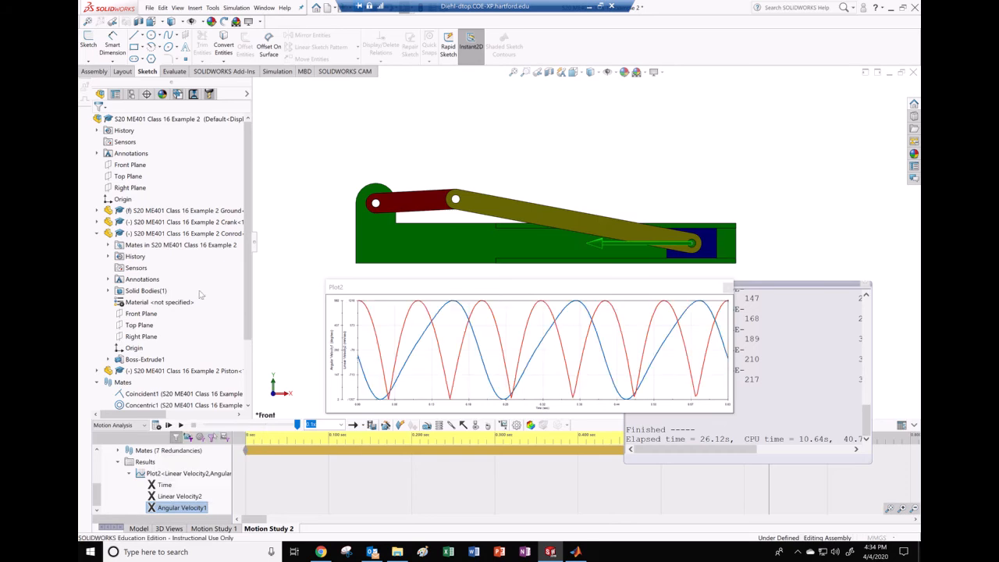
click(220, 170)
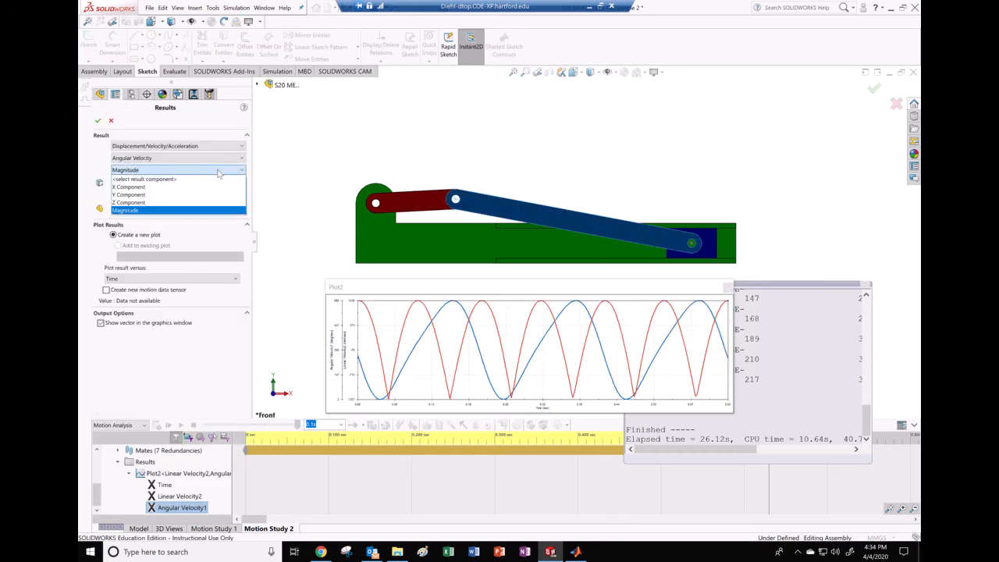
click(156, 210)
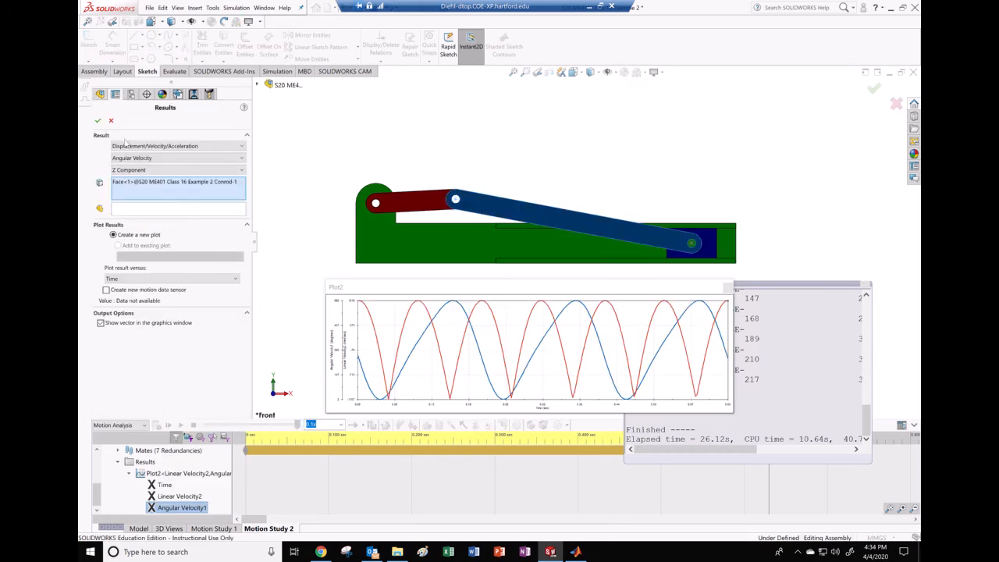
click(97, 121)
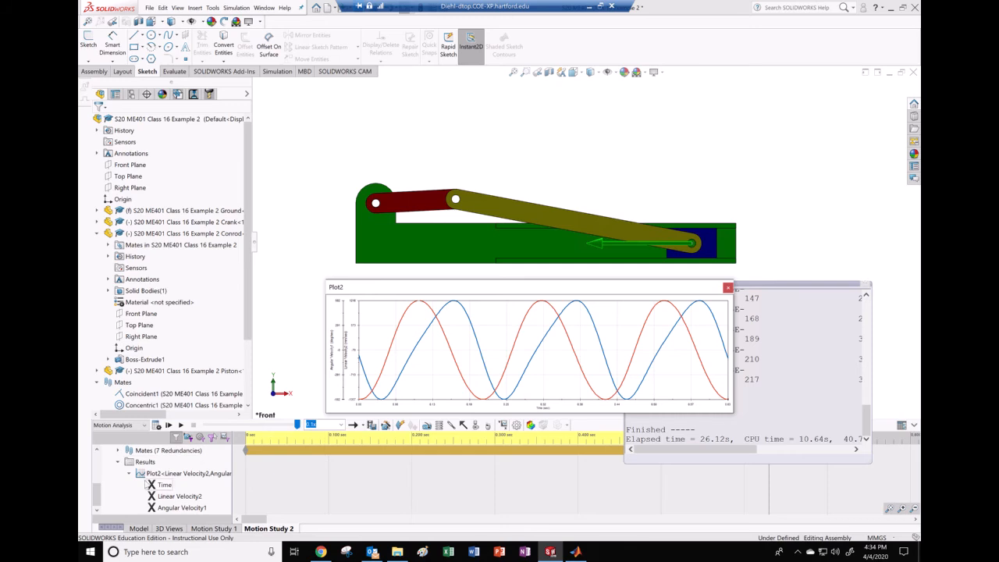
Step: Export the combined linear and angular velocity plot to a spreadsheet and show its data on Sheet1
right_click(141, 476)
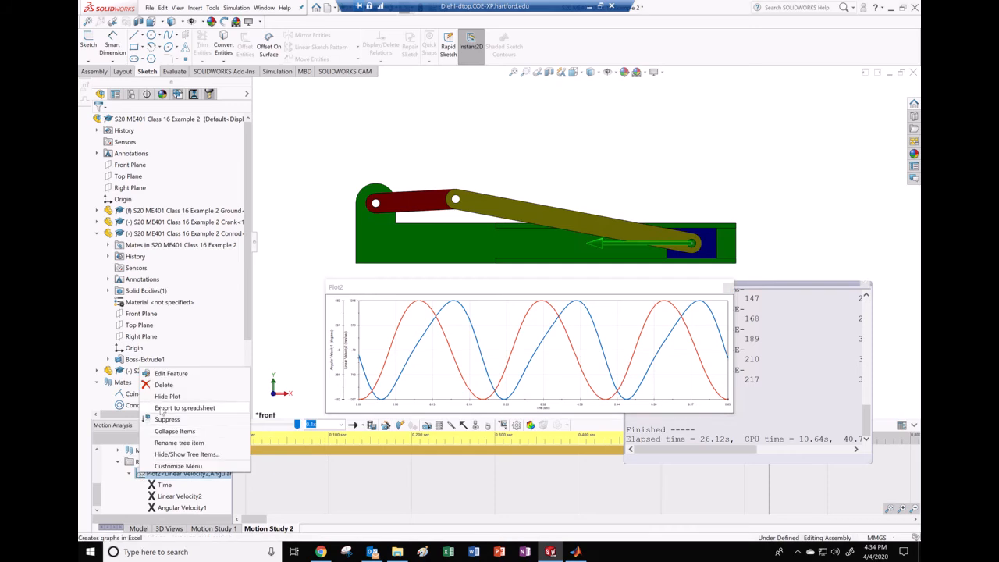
click(187, 408)
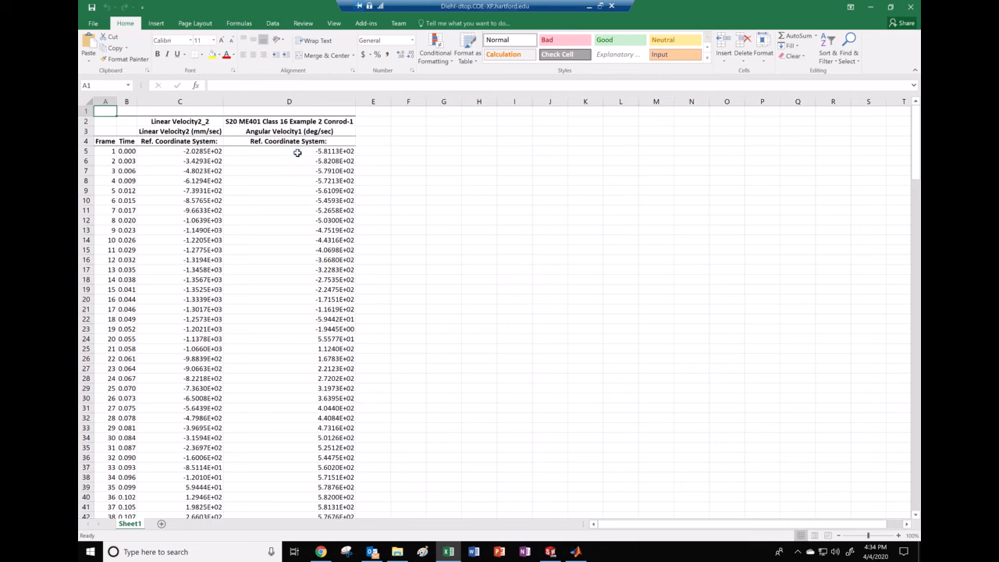
click(577, 553)
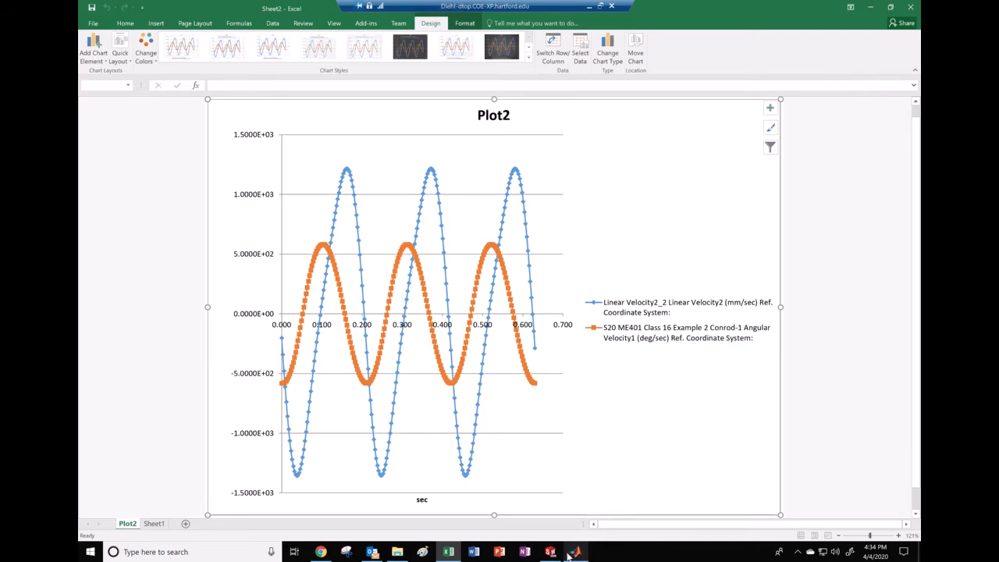
click(154, 524)
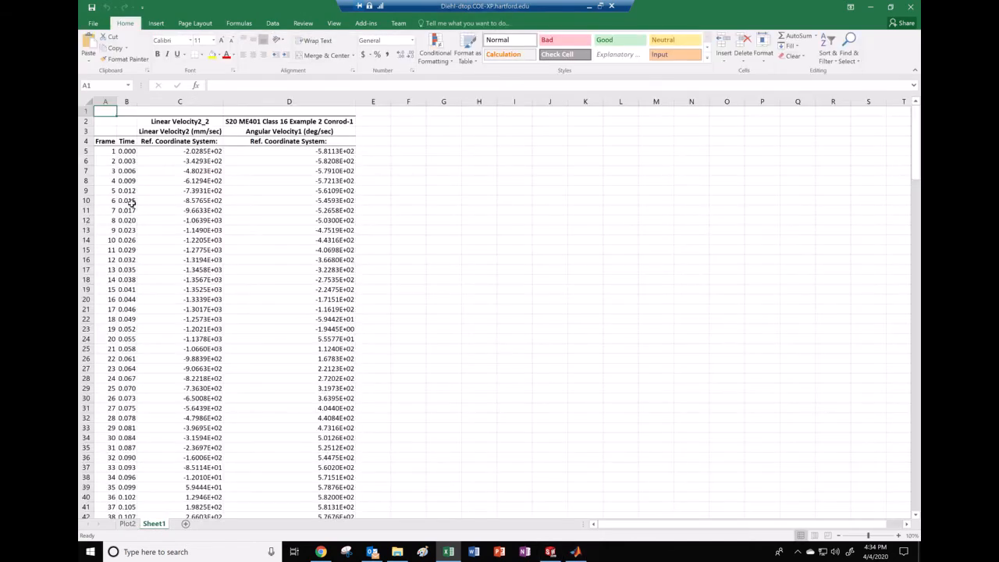
mouse_move(125, 151)
mouse_down()
mouse_move(270, 212)
mouse_move(310, 350)
mouse_move(308, 549)
mouse_move(302, 459)
mouse_up()
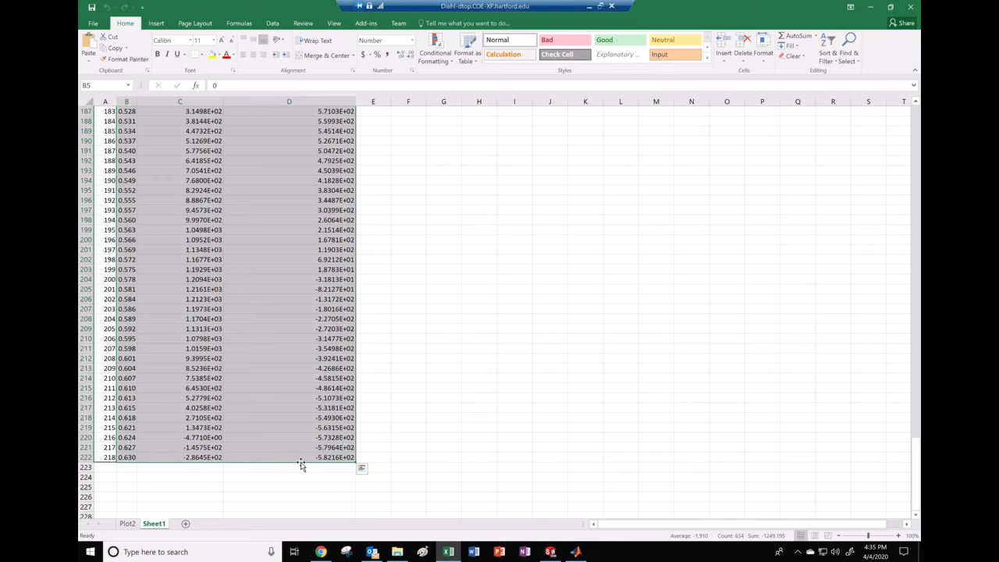
click(361, 468)
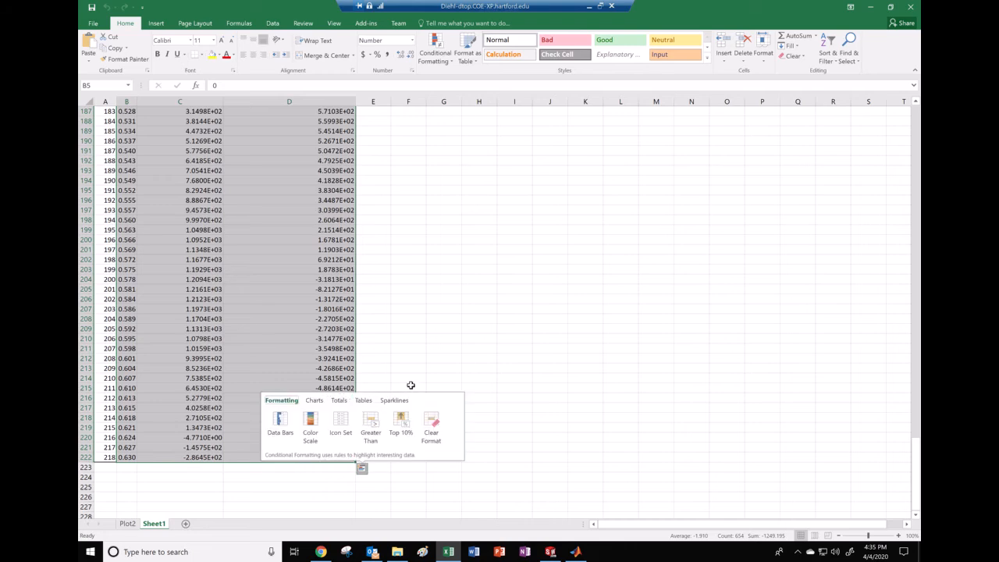
click(408, 387)
scroll(402, 352, up, 20)
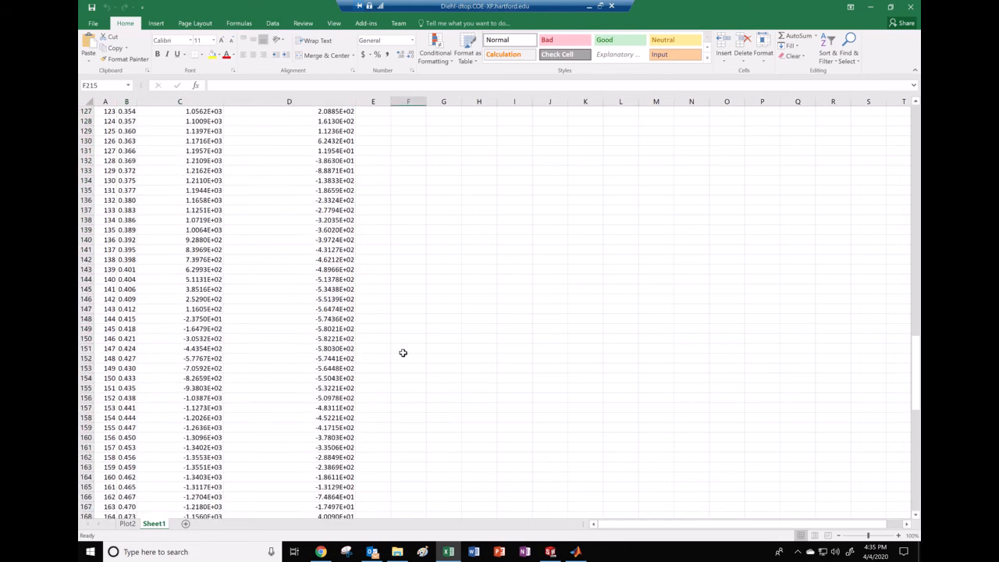
scroll(402, 353, up, 12)
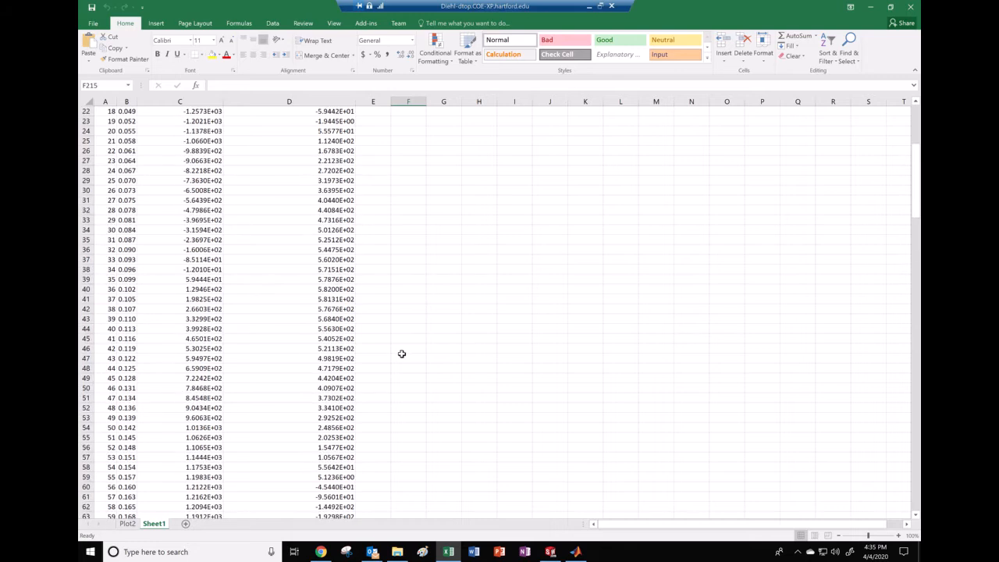
scroll(375, 373, down, 20)
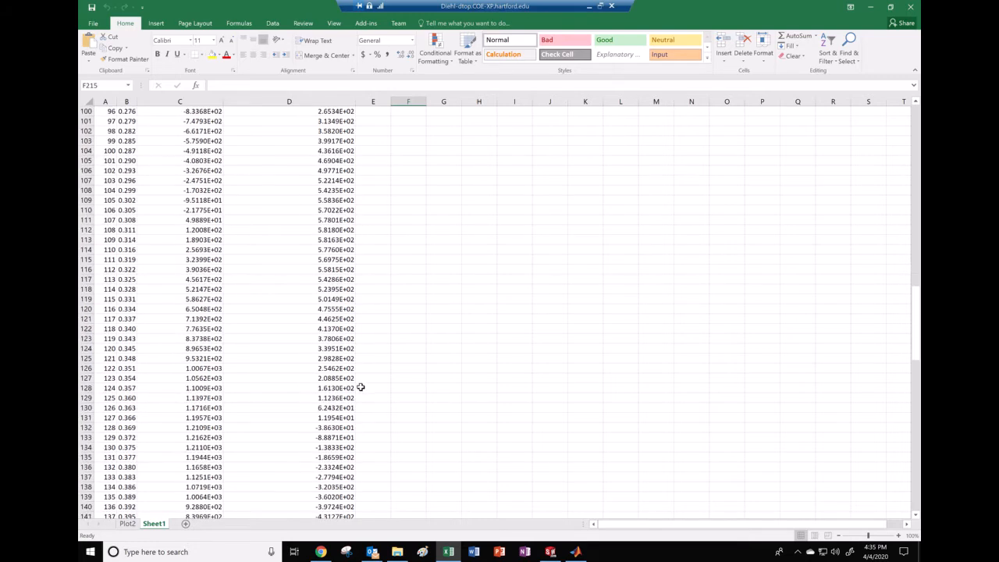
scroll(358, 392, down, 20)
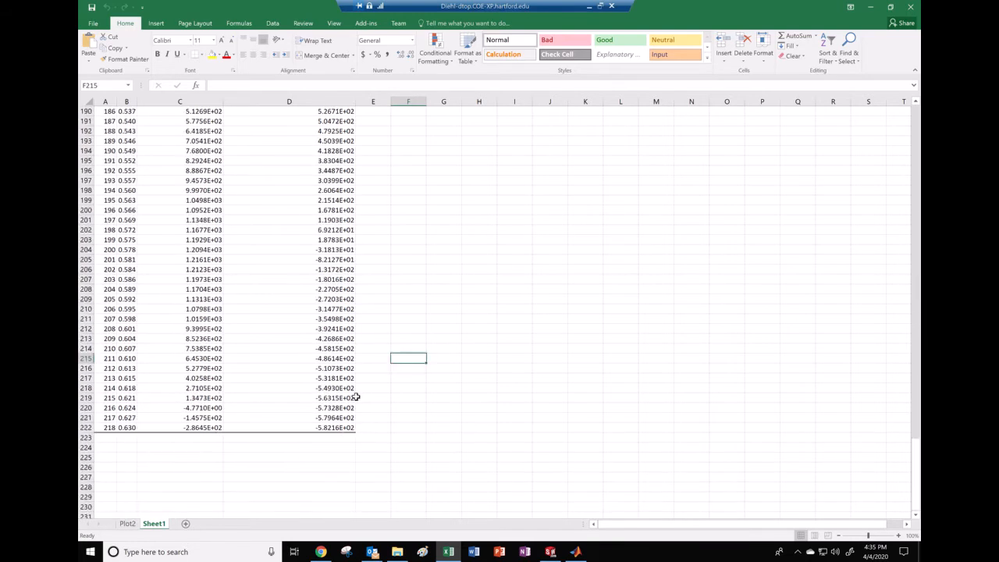
Step: Copy the time and both velocity columns (B5:D222) from the exported sheet into the Crank-Slider Velocity sheet starting at J13
drag(336, 250, 309, 476)
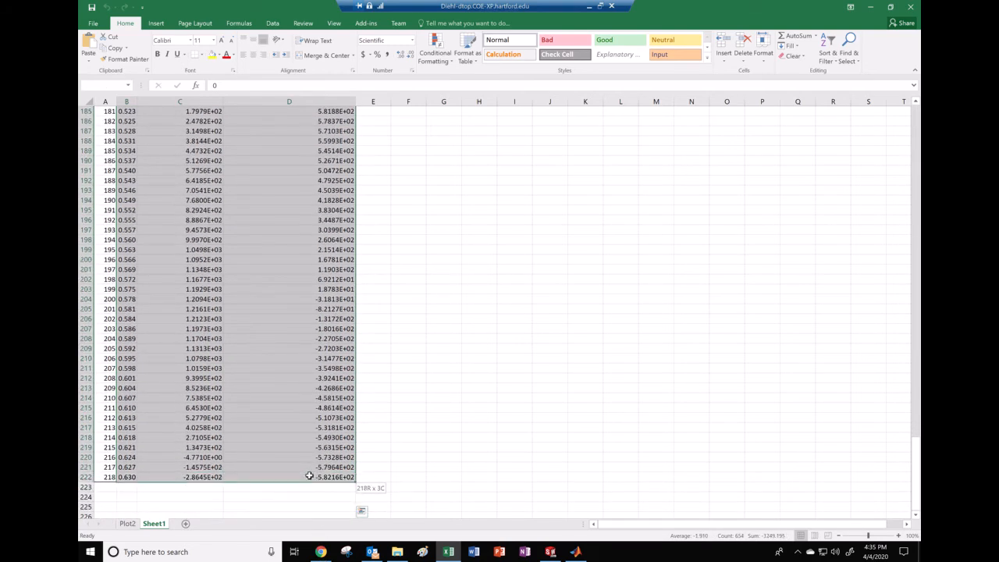
key(ctrl+c)
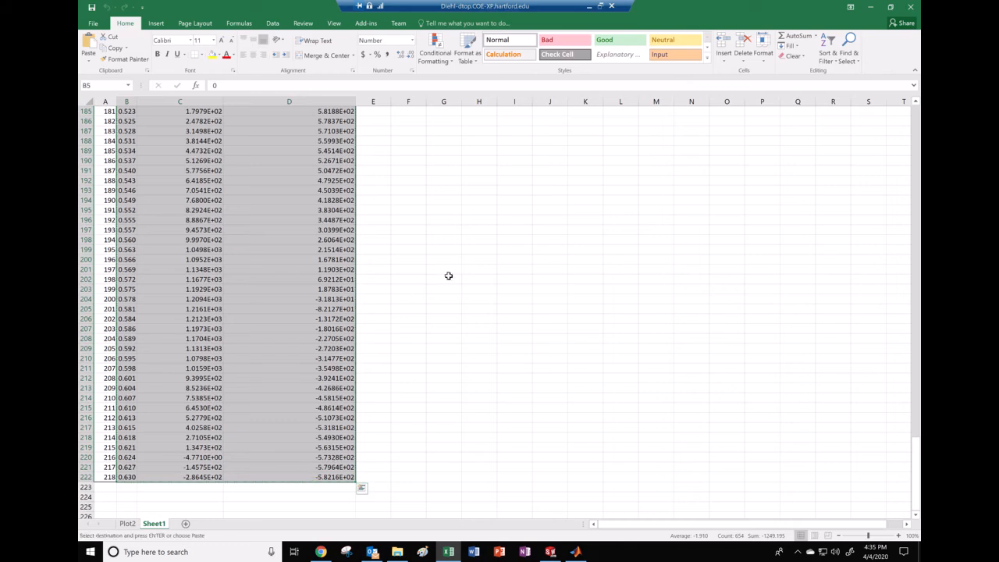
click(593, 9)
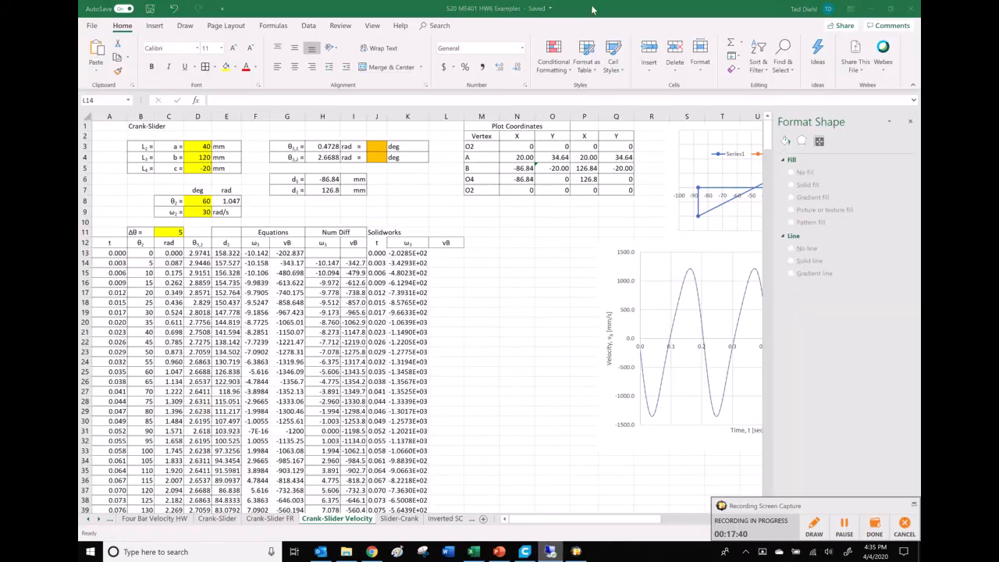
click(377, 252)
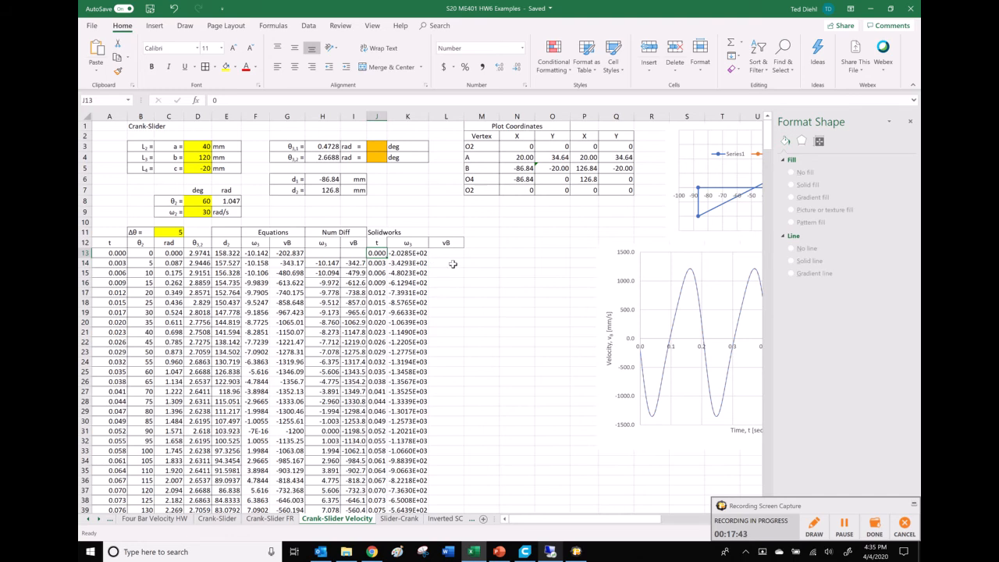
key(ctrl+v)
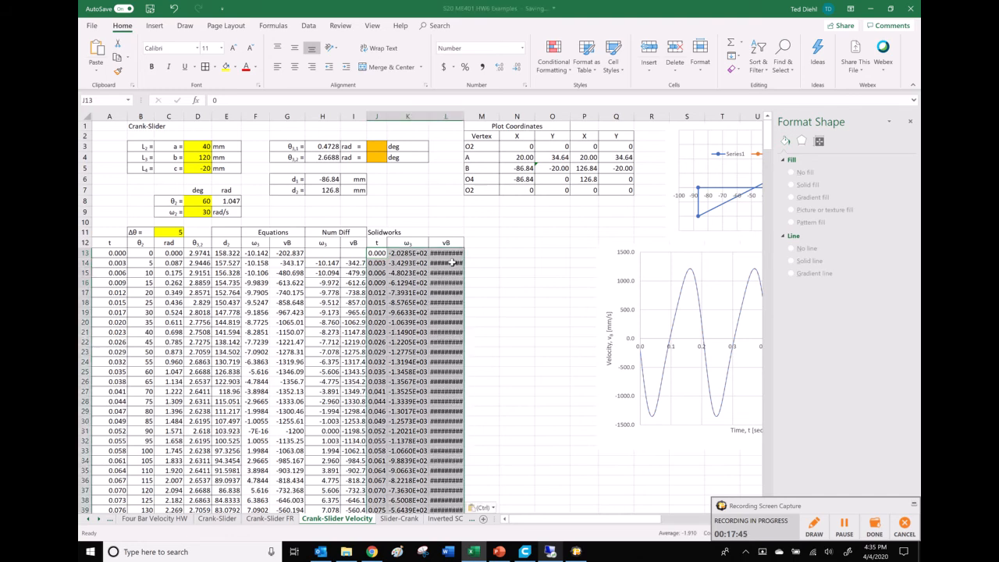
Step: Move the two pasted velocity columns one column over to L13:M230, leaving the ω3 column empty
click(451, 264)
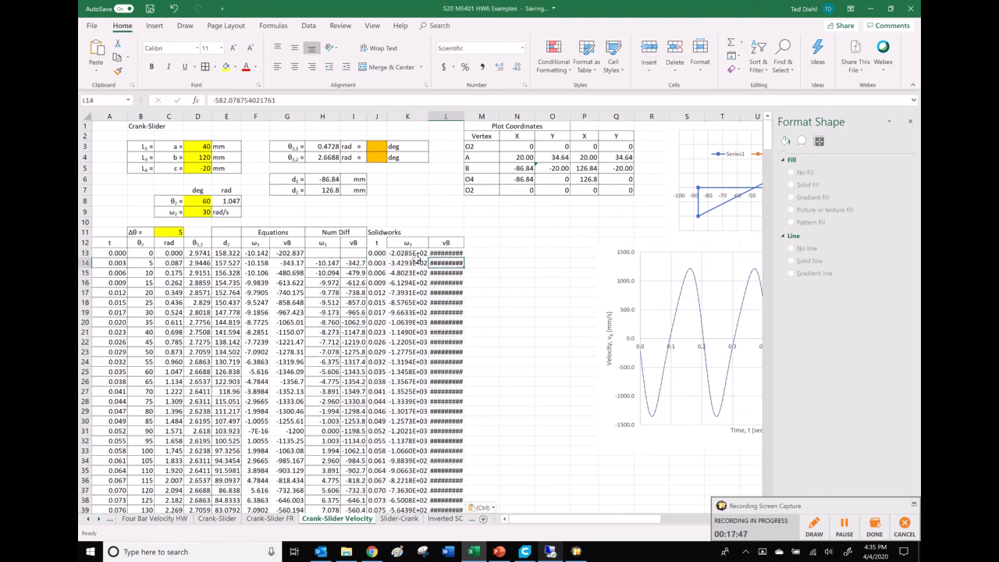
drag(408, 253, 461, 551)
drag(460, 554, 472, 466)
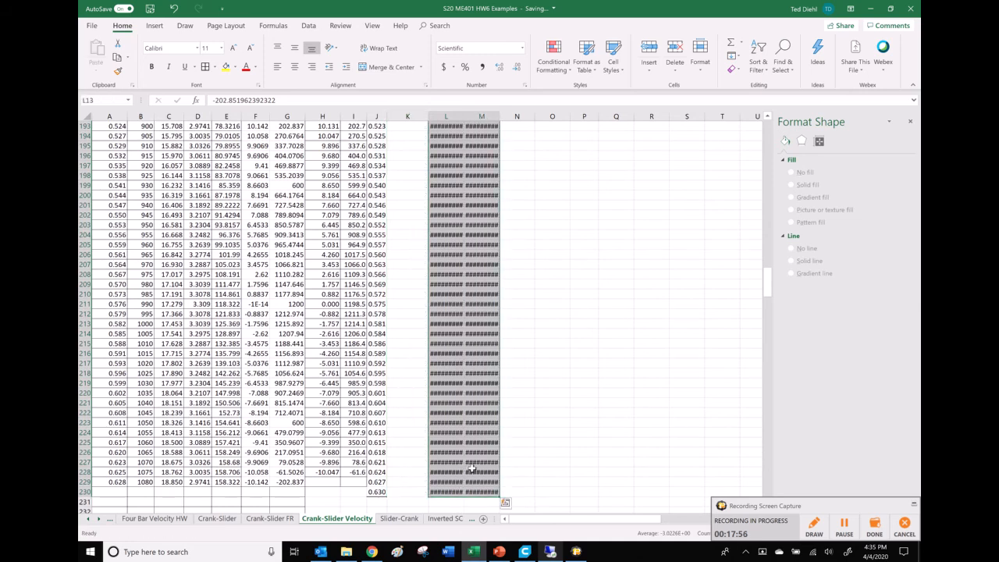
scroll(472, 467, up, 20)
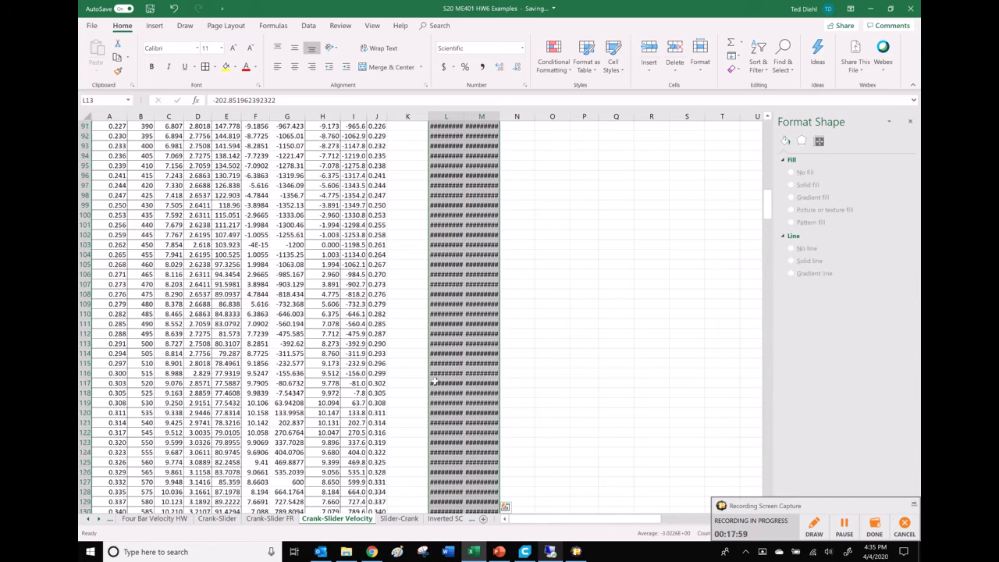
scroll(471, 289, up, 20)
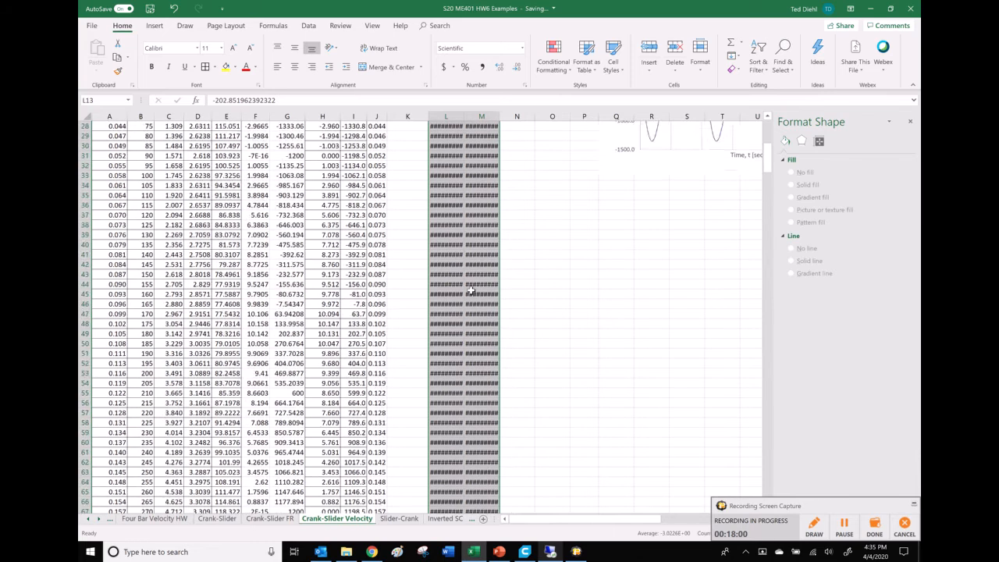
scroll(472, 289, up, 9)
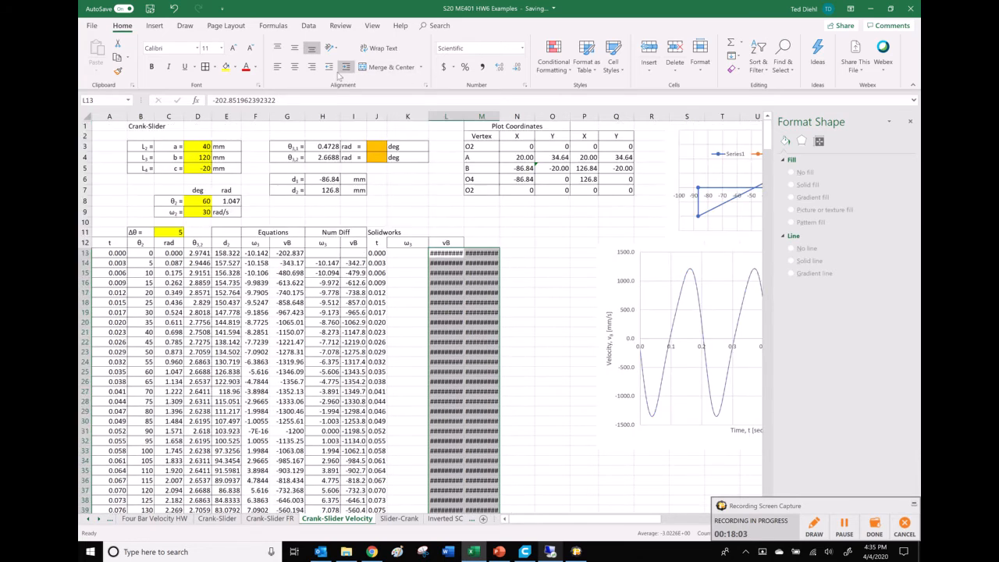
Step: Format the moved velocity data in columns L and M as Number with one decimal place
click(518, 68)
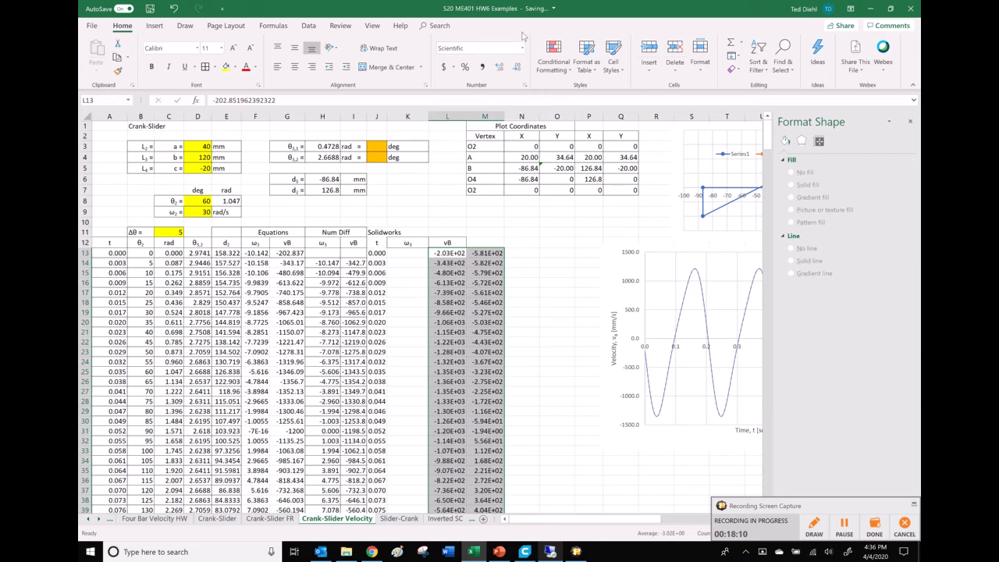
click(525, 85)
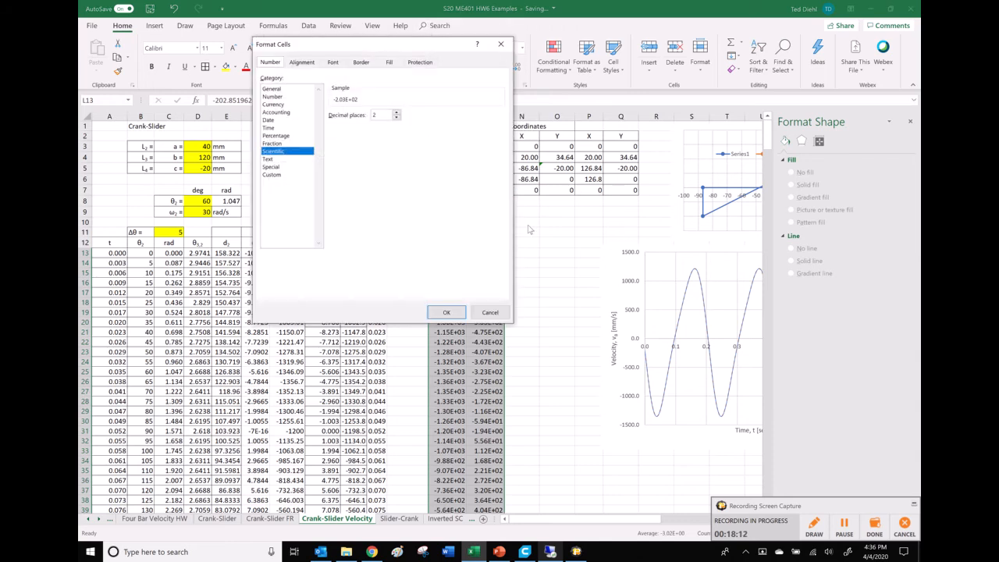
click(271, 97)
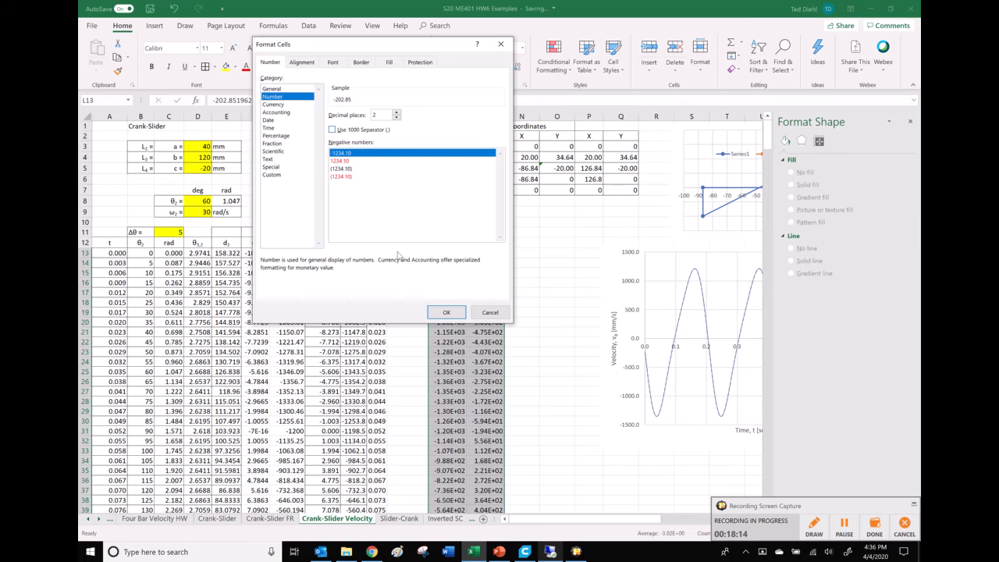
click(446, 312)
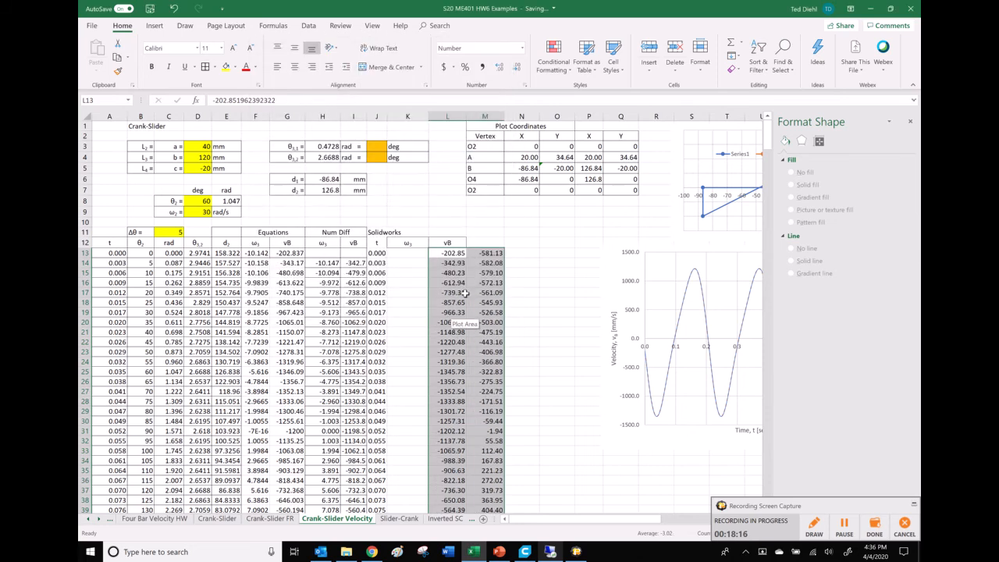
click(517, 67)
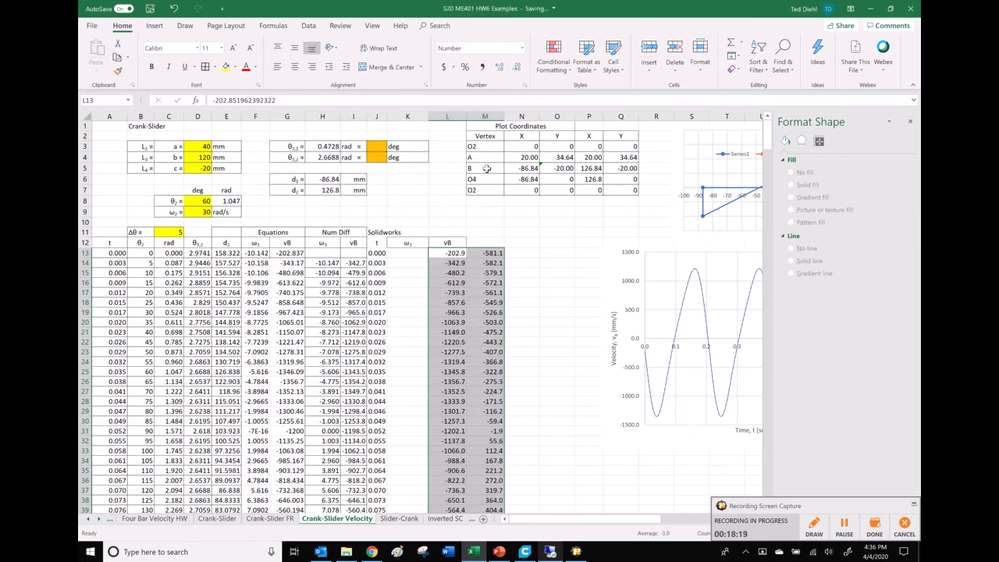
Step: Convert the angular velocity in column M to rad/s with =M13/180*PI() in N13 and fill it down the column
click(512, 253)
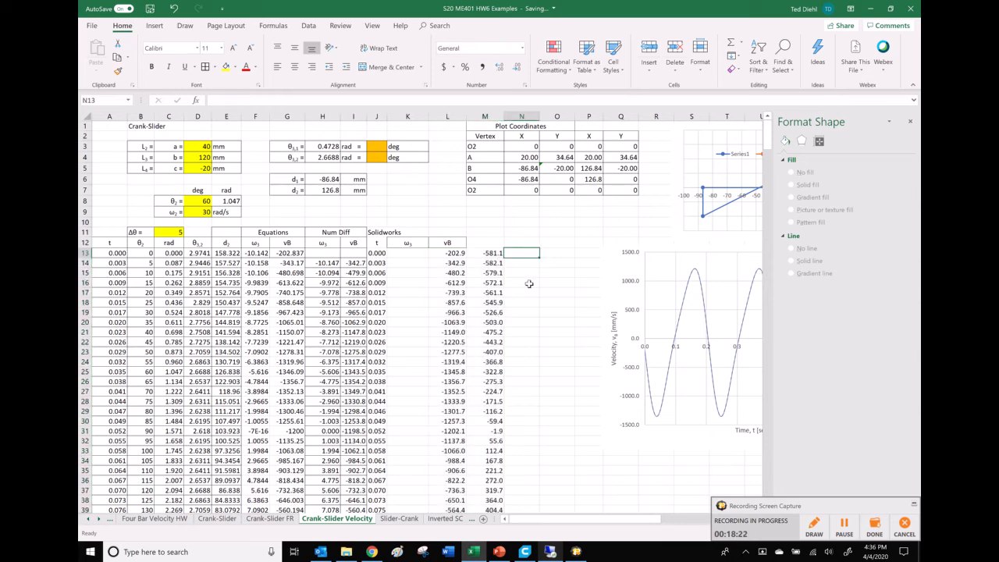
text(=)
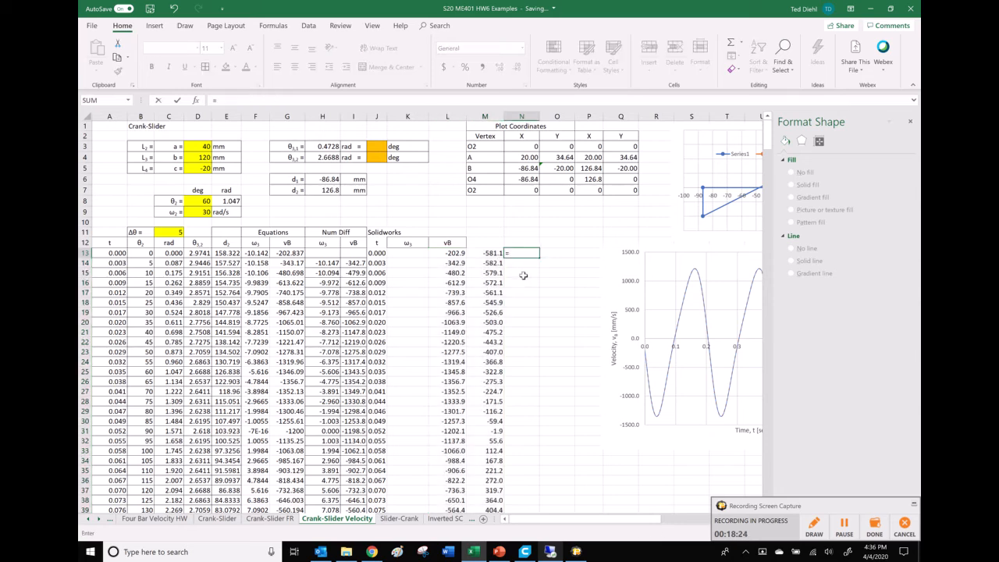
click(485, 254)
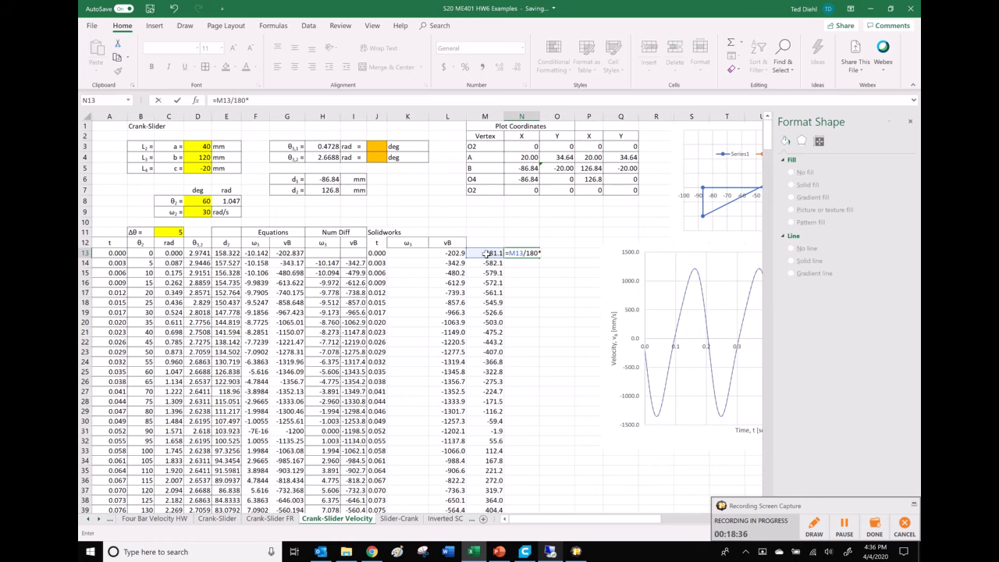
text(pi())
key(Return)
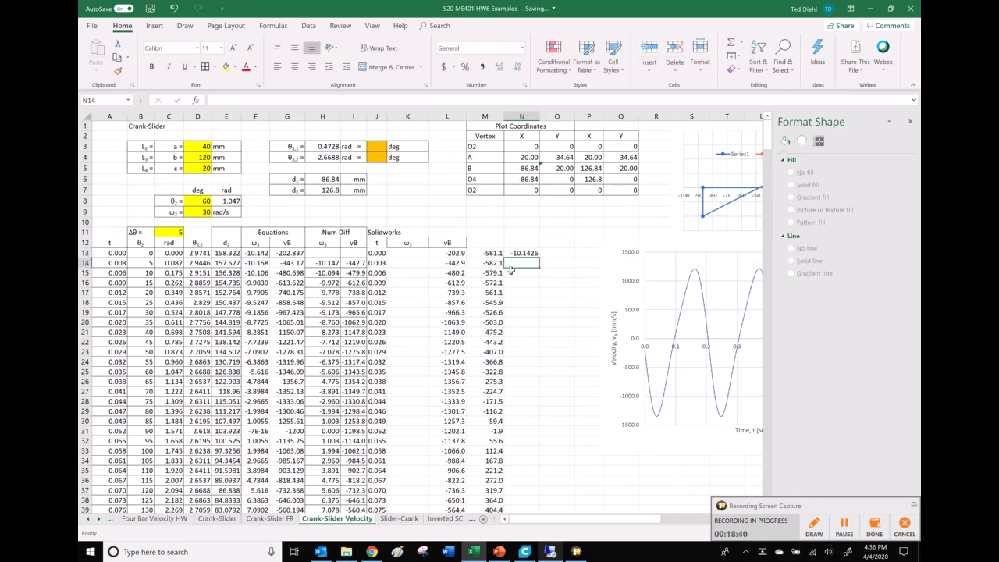
click(525, 253)
double_click(538, 258)
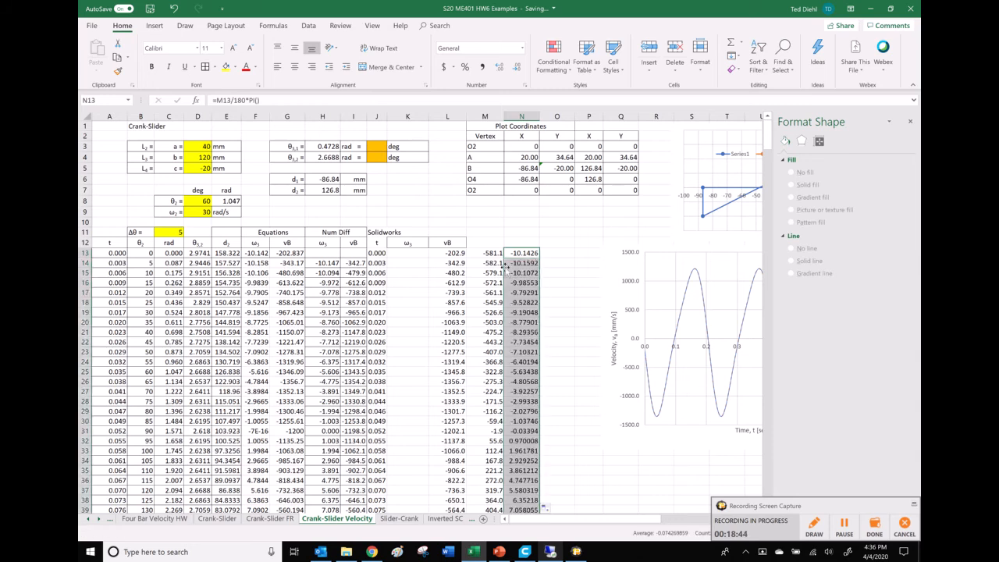
Step: Copy the converted angular velocities from column N and paste them as values into the Solidworks ω3 column from K13
key(ctrl+c)
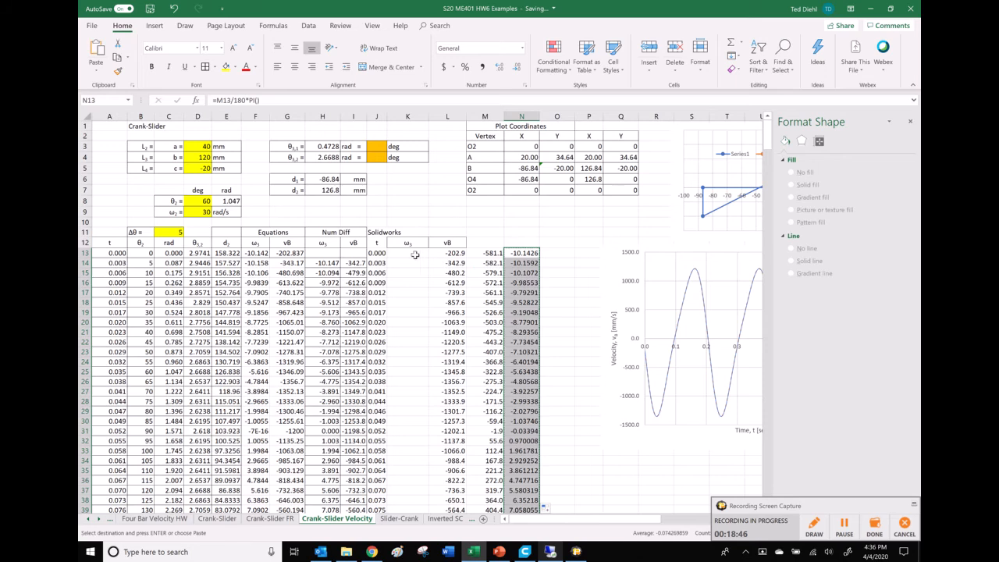
click(404, 253)
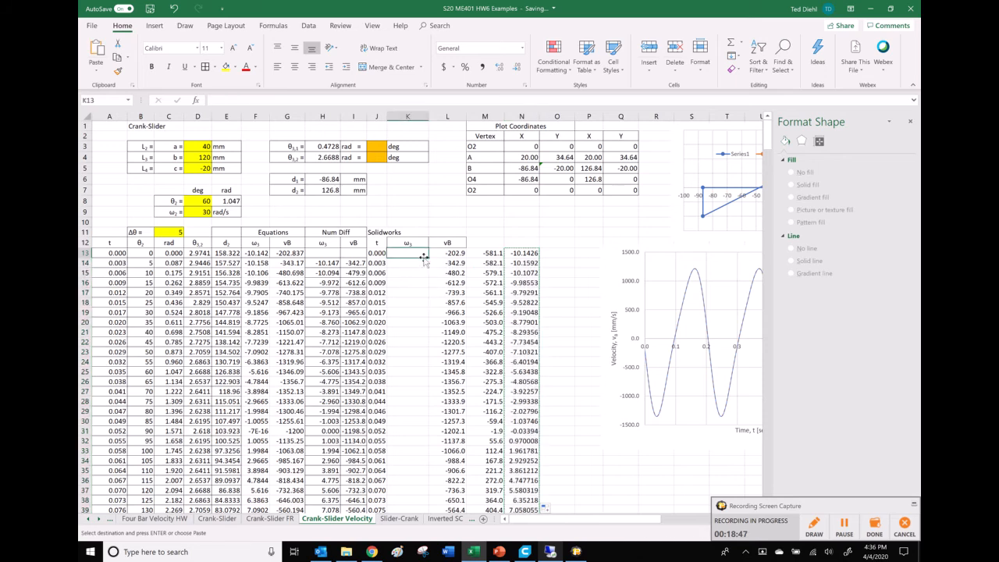
click(96, 71)
click(91, 141)
Step: Clear the helper data in columns M and N beside the Solidworks table
drag(518, 231, 521, 507)
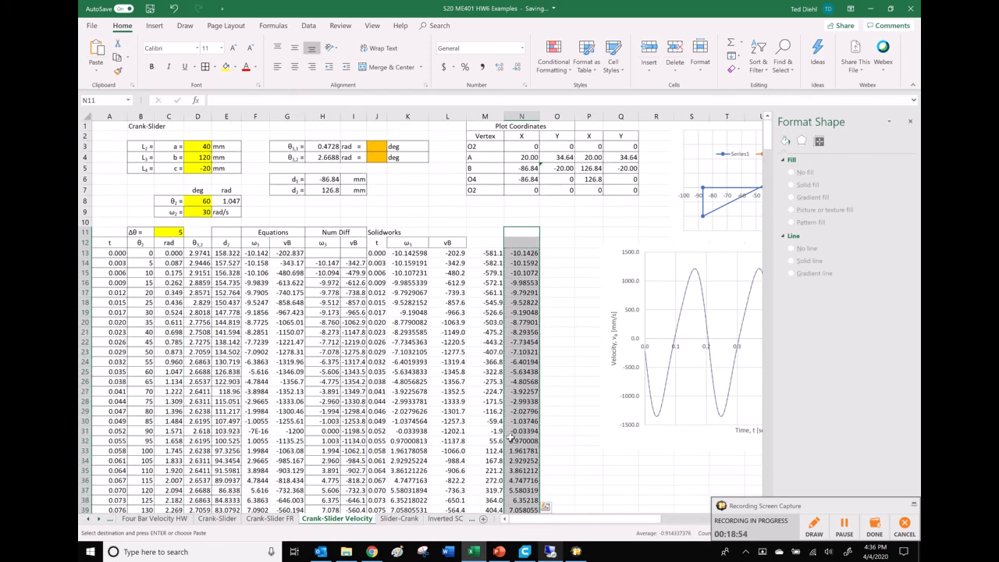
click(565, 323)
drag(483, 248, 540, 503)
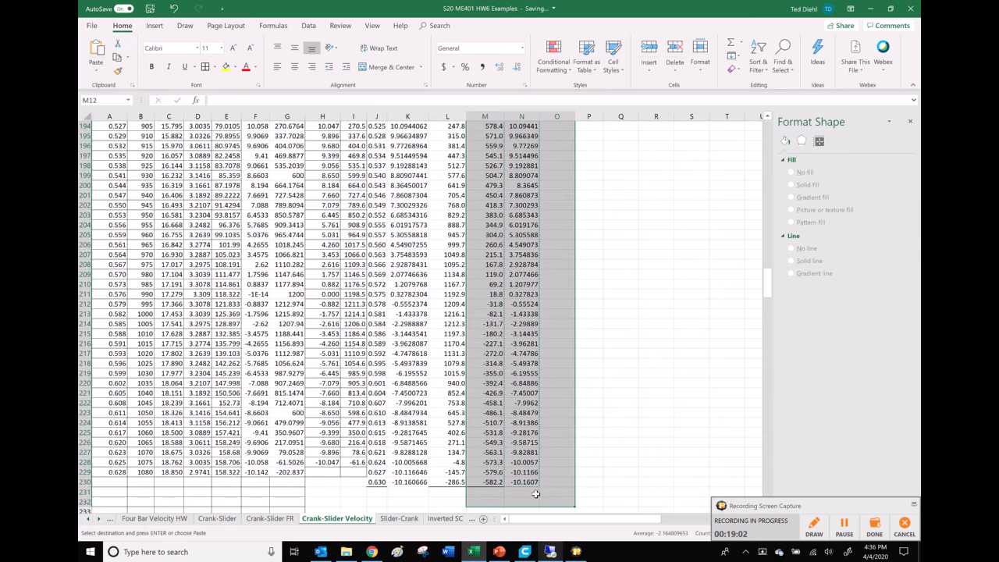
key(Delete)
Step: Merge and center the Solidworks heading across J11:L11 above the t, ω3 and vB columns
click(410, 255)
drag(378, 243, 448, 242)
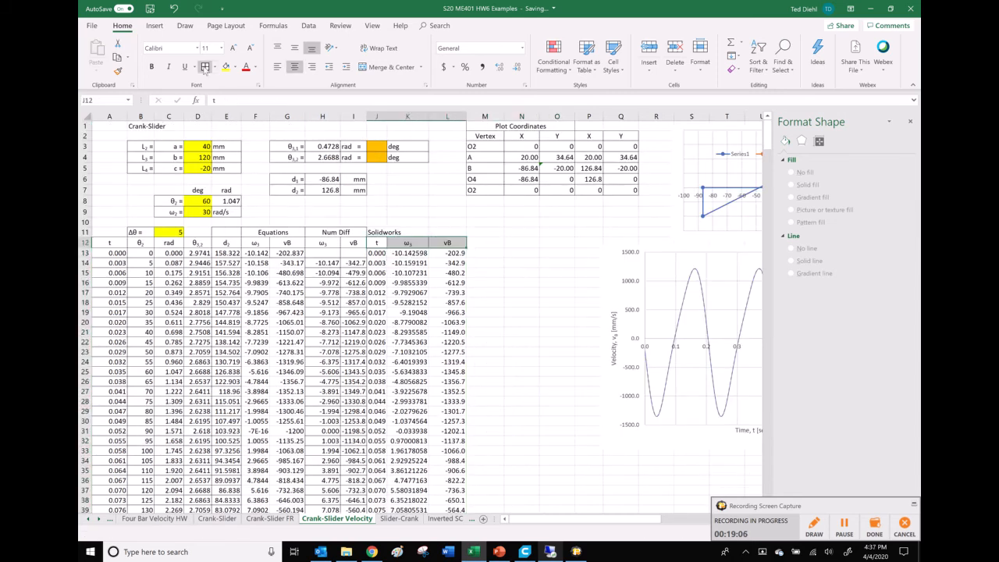
drag(376, 232, 449, 231)
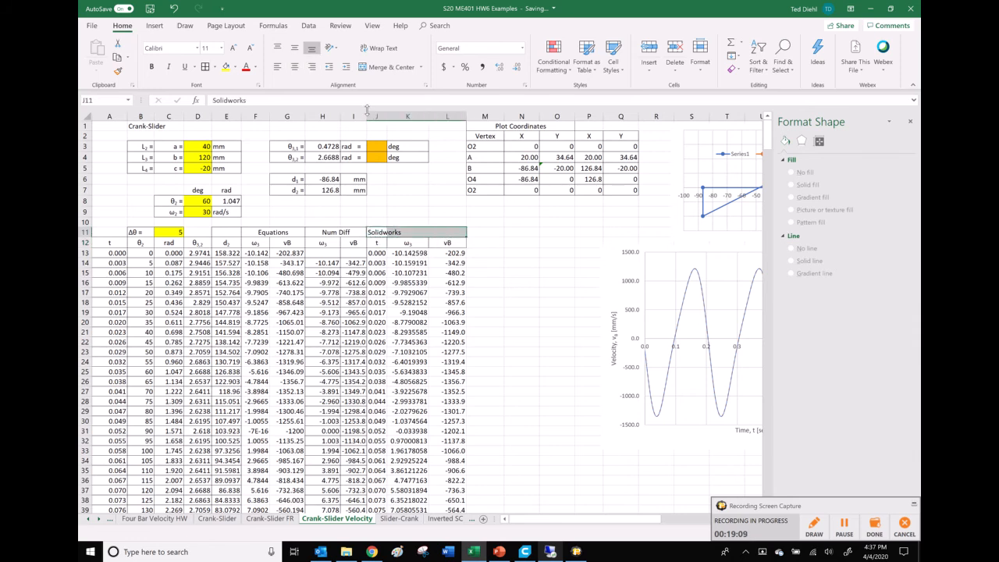
click(382, 67)
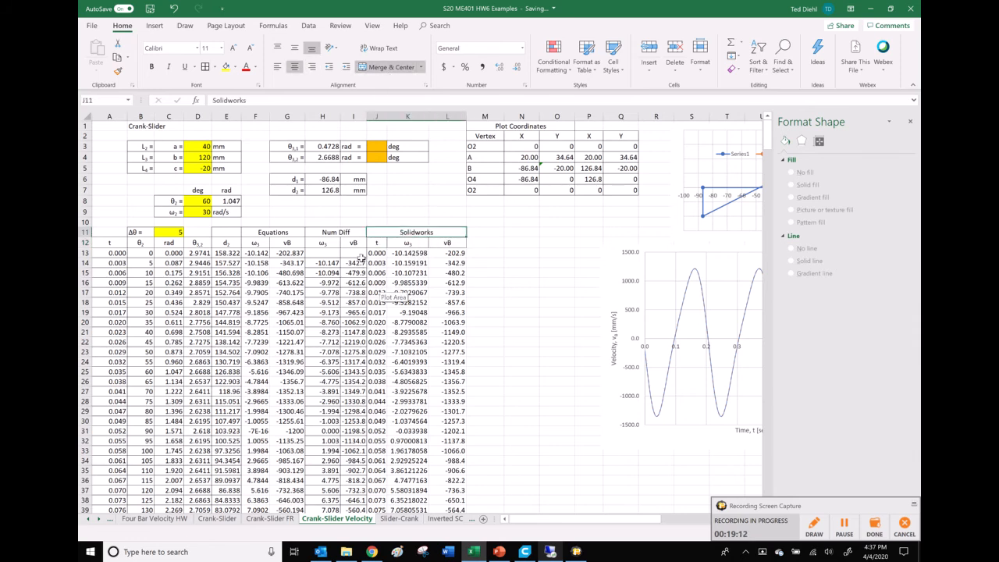
Step: Display the Solidworks t, ω3 and vB values in J13:L230 with two decimal places
drag(407, 253, 421, 430)
drag(376, 253, 444, 490)
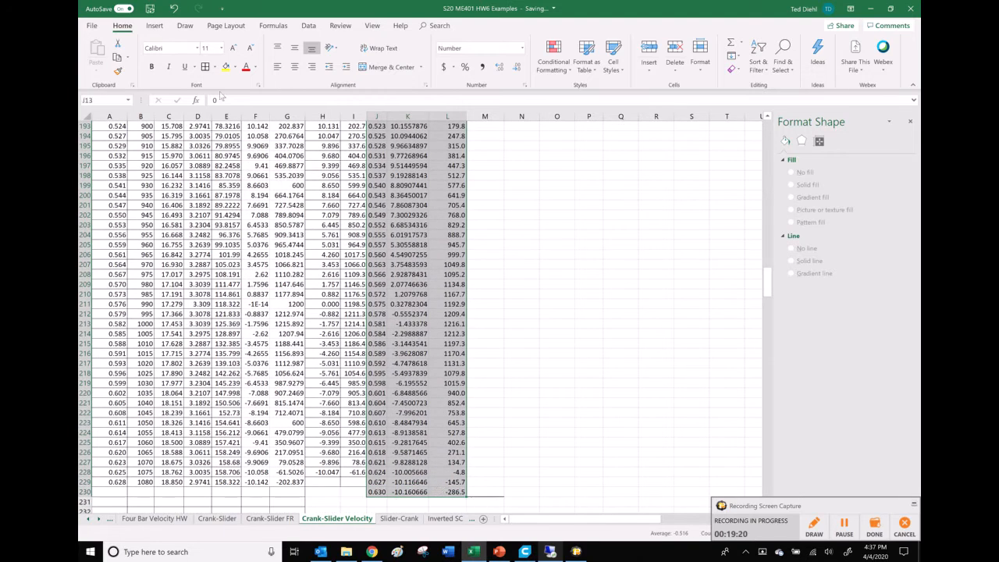
click(516, 68)
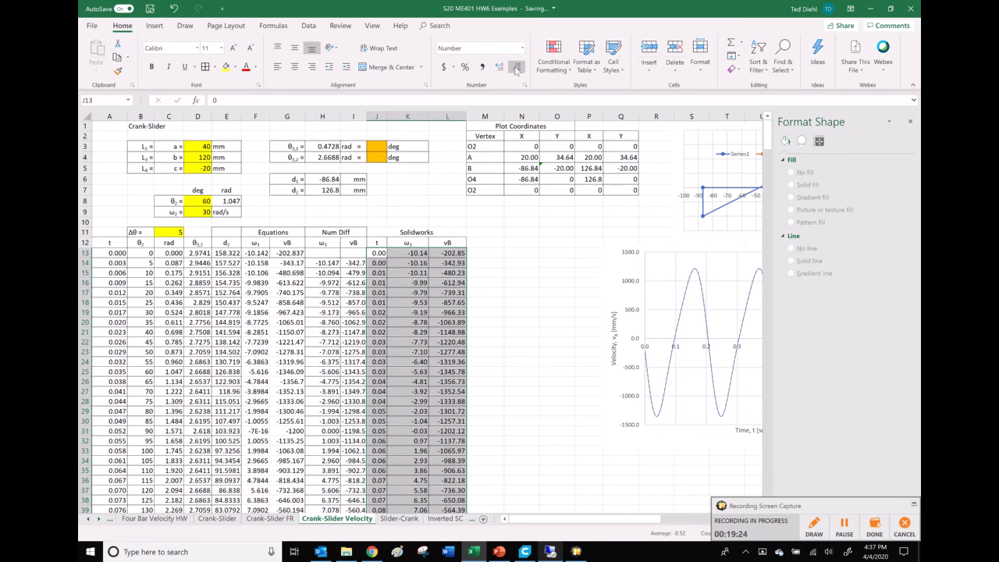
click(421, 301)
click(422, 265)
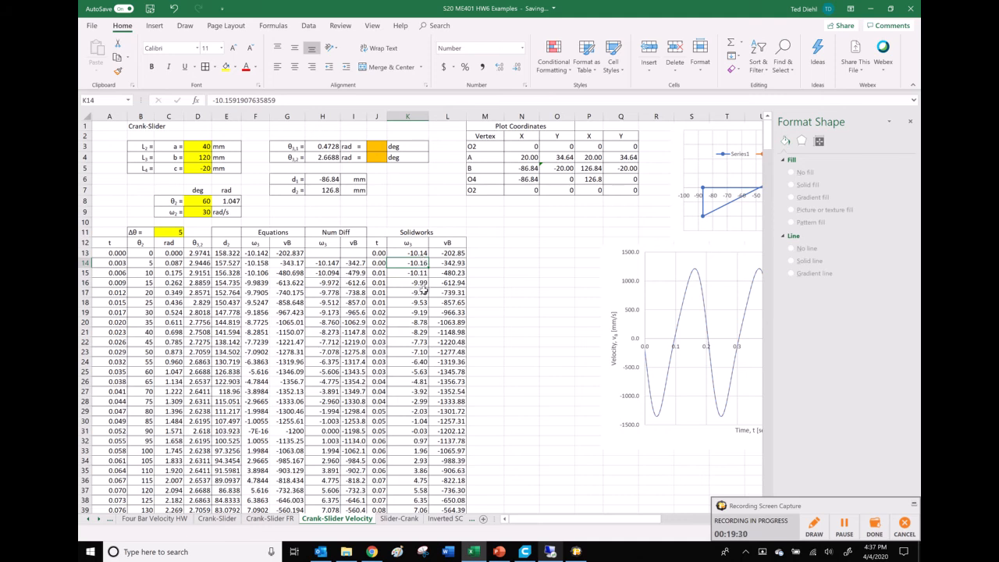
click(418, 274)
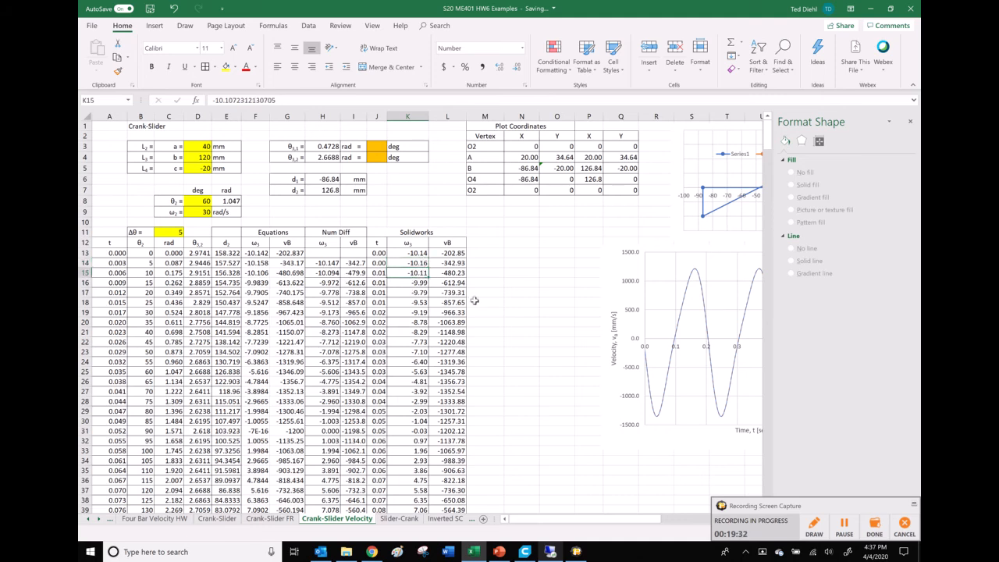
click(407, 231)
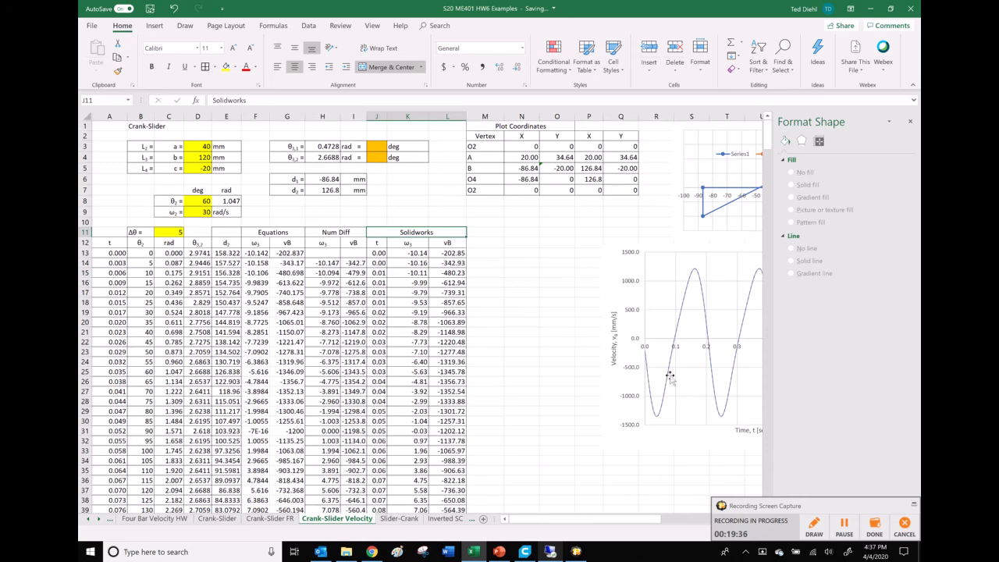
Step: Add a data series to the velocity chart, taking its name from the Solidworks heading in J11:L11
right_click(660, 326)
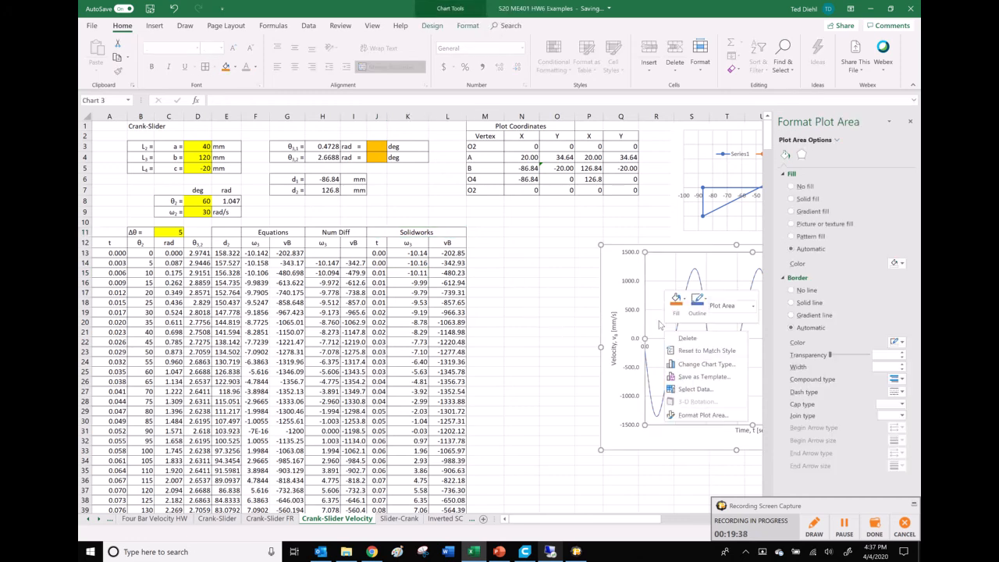
click(694, 388)
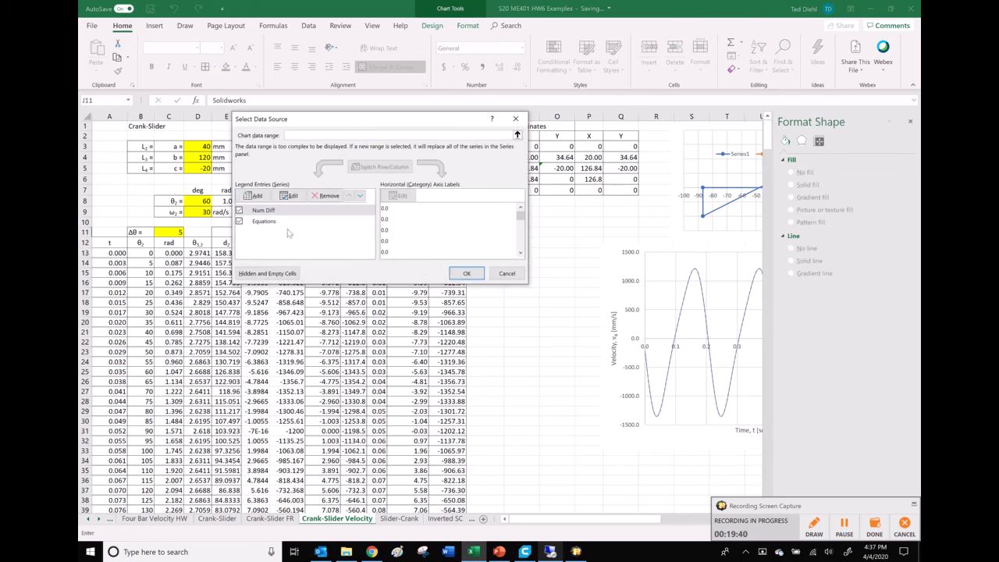
click(254, 195)
drag(396, 158, 572, 157)
click(578, 178)
click(432, 232)
click(628, 167)
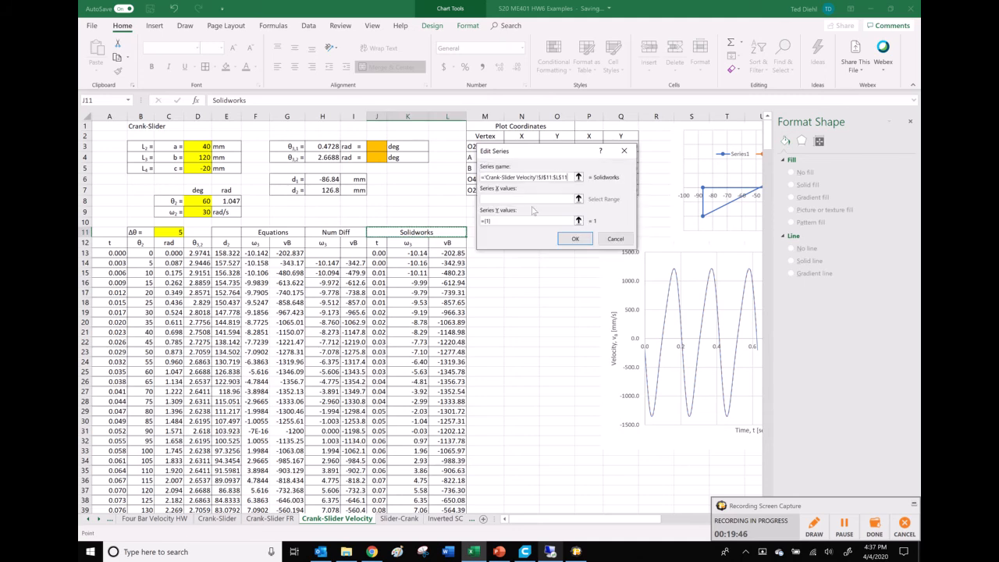
Step: Set the new series' X values to the Solidworks time range J13:J230
click(578, 199)
drag(377, 253, 379, 399)
mouse_move(360, 481)
mouse_down()
mouse_move(373, 550)
mouse_move(380, 484)
mouse_up()
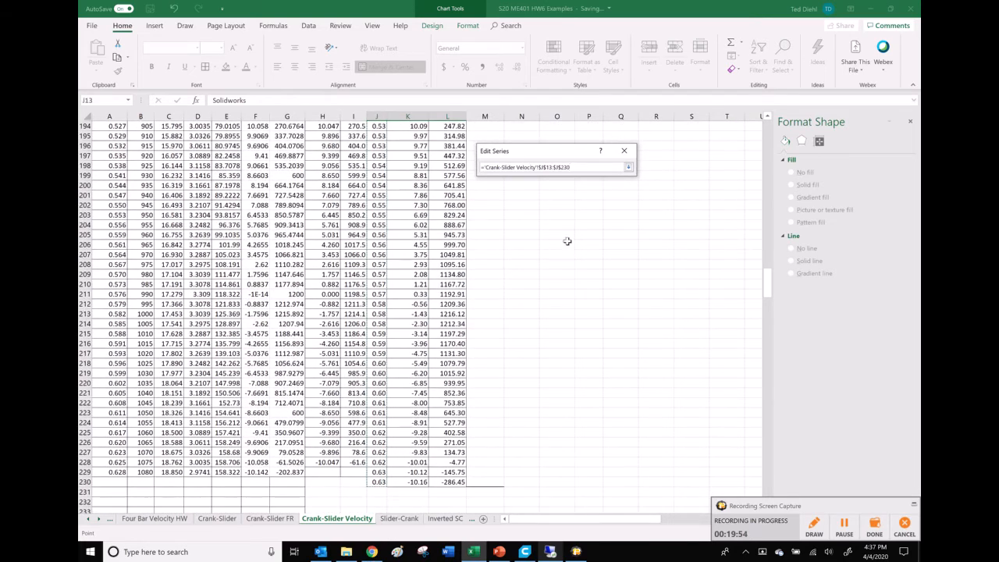
click(628, 169)
Step: Set the Solidworks series' Y values to the vB range L13:L230 and apply the chart's data source changes
click(576, 222)
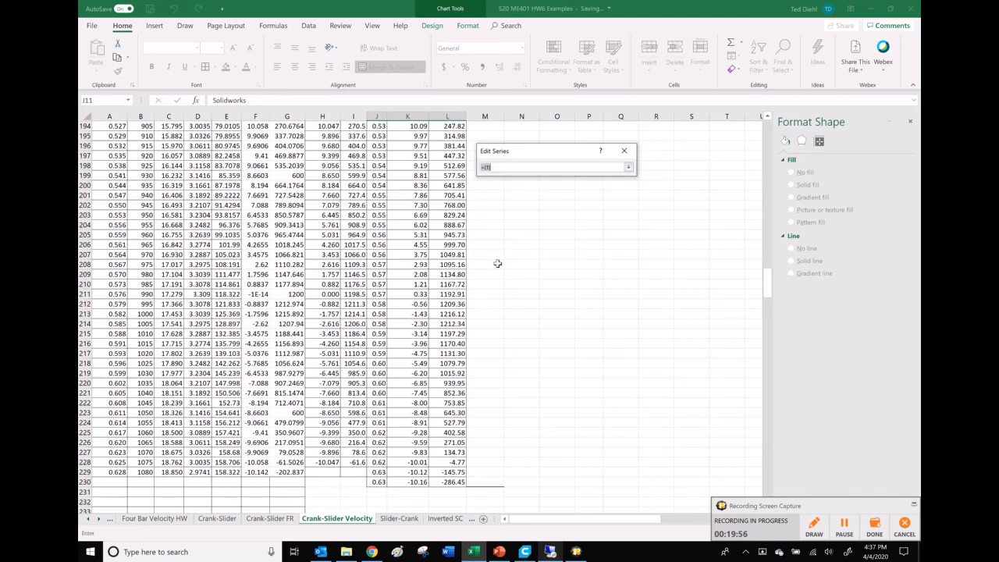
scroll(496, 263, up, 20)
scroll(489, 280, up, 20)
scroll(489, 279, up, 11)
drag(447, 242, 435, 360)
mouse_move(447, 481)
mouse_down()
mouse_move(449, 533)
mouse_move(451, 482)
mouse_up()
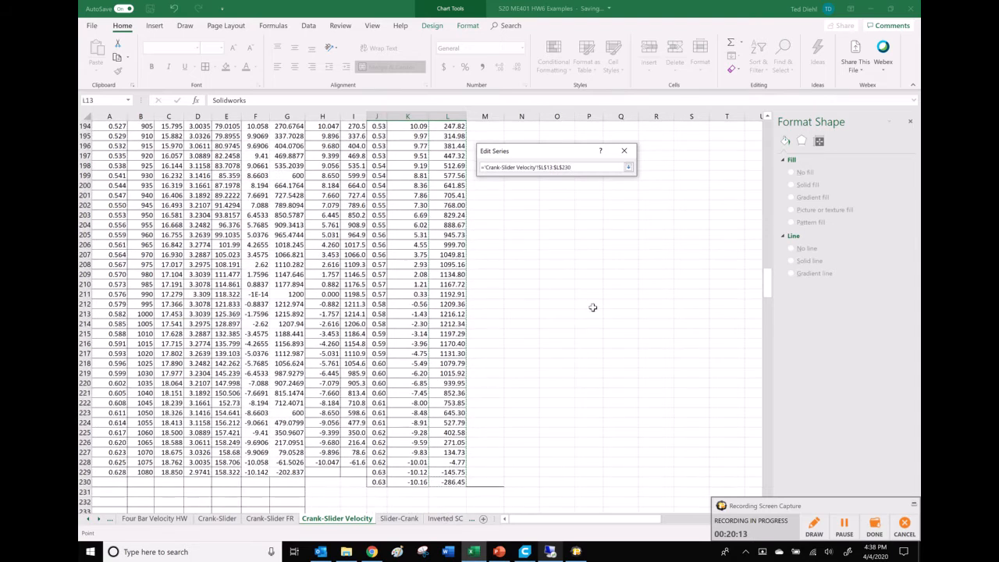
click(628, 167)
click(569, 240)
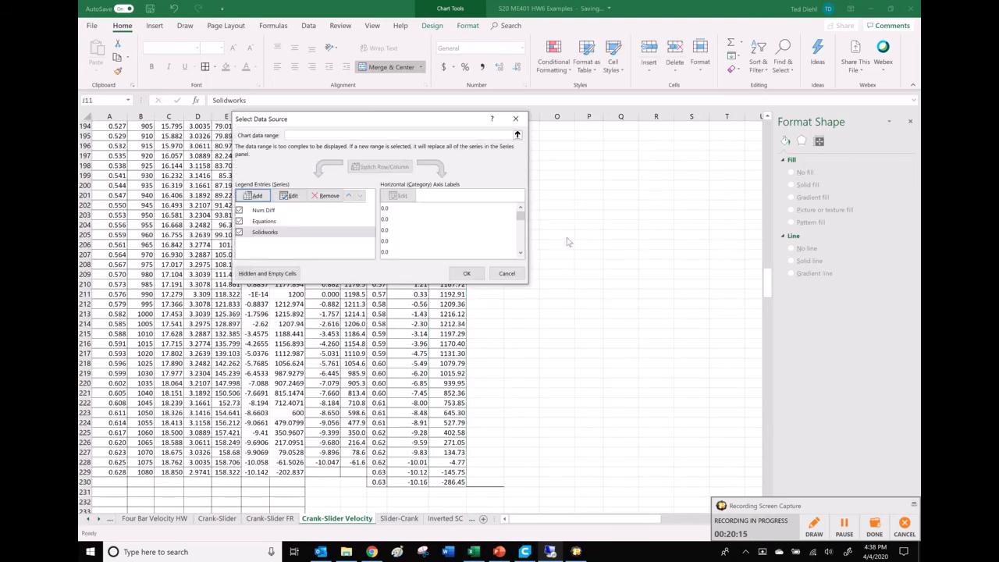
click(476, 274)
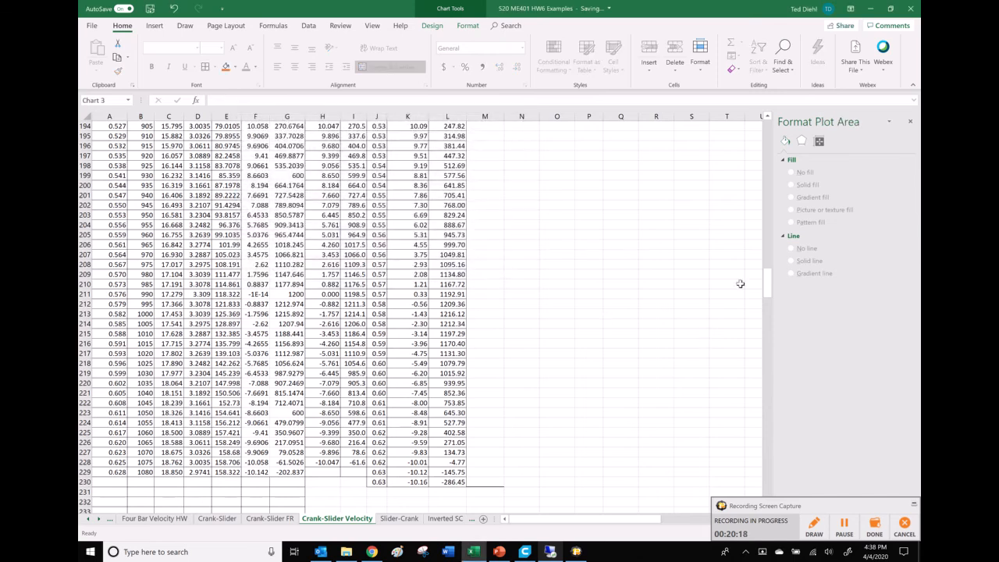
Step: Enlarge the velocity chart's legend downward to make room for the Solidworks entry
drag(769, 193, 770, 139)
drag(644, 521, 684, 496)
scroll(601, 392, up, 3)
click(590, 356)
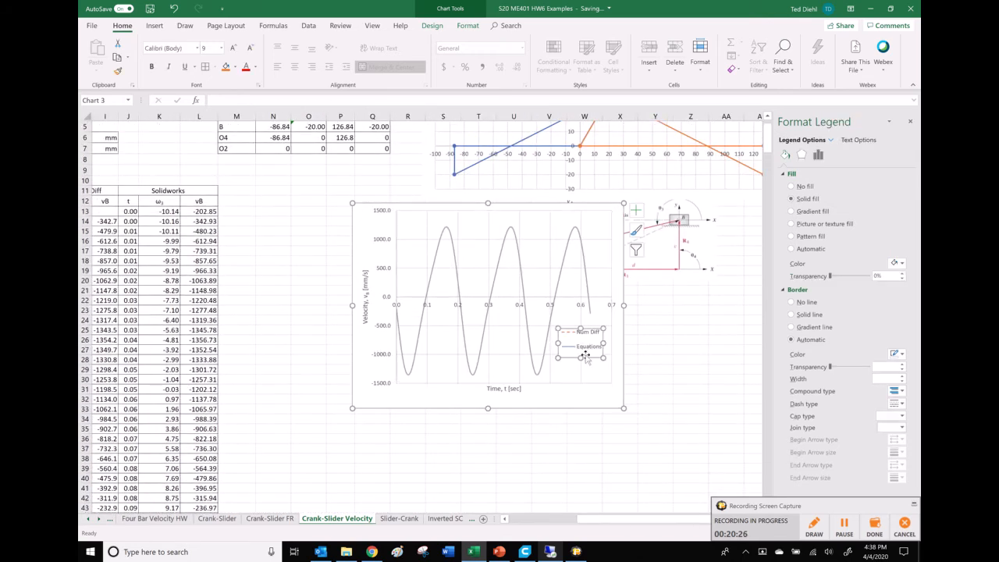
drag(580, 374, 581, 375)
Step: Format the chart's Solidworks series as a green 0.75 pt line with square dots, and widen the chart
click(590, 292)
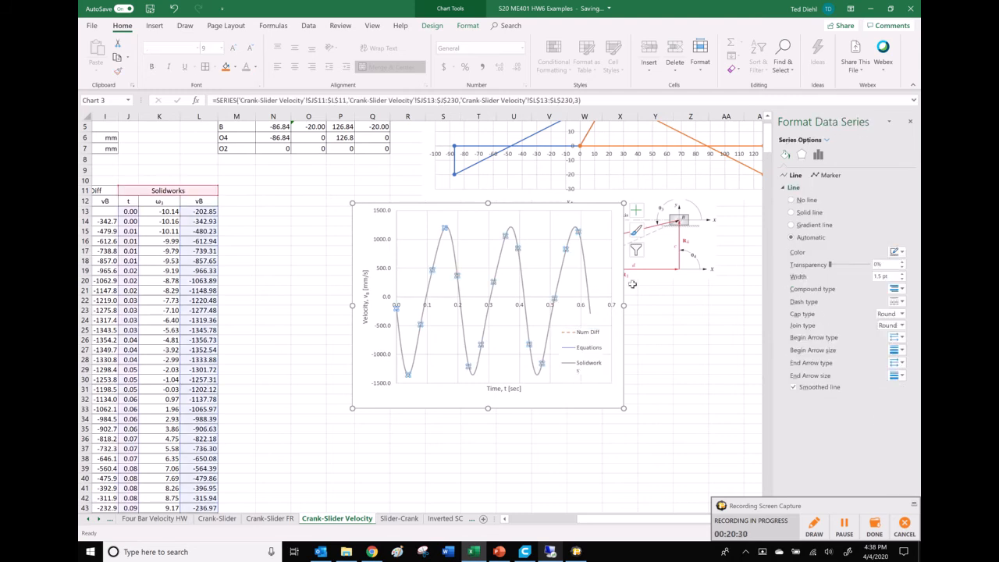
click(896, 253)
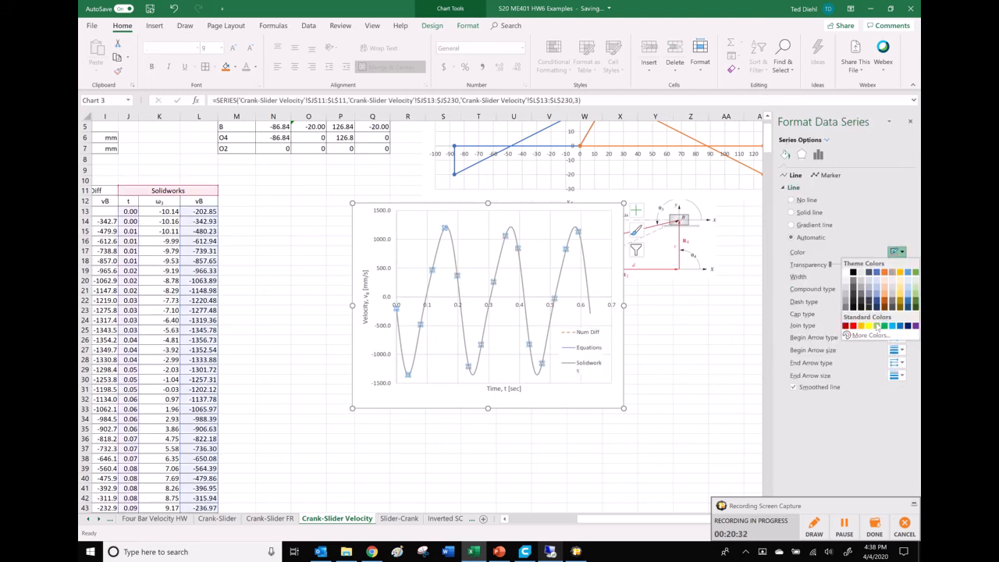
click(884, 326)
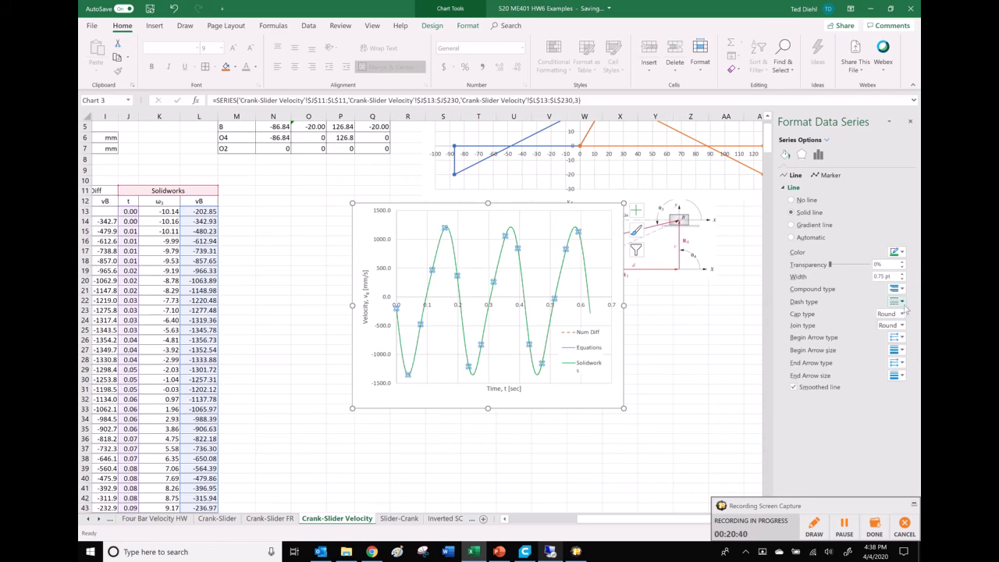
click(902, 303)
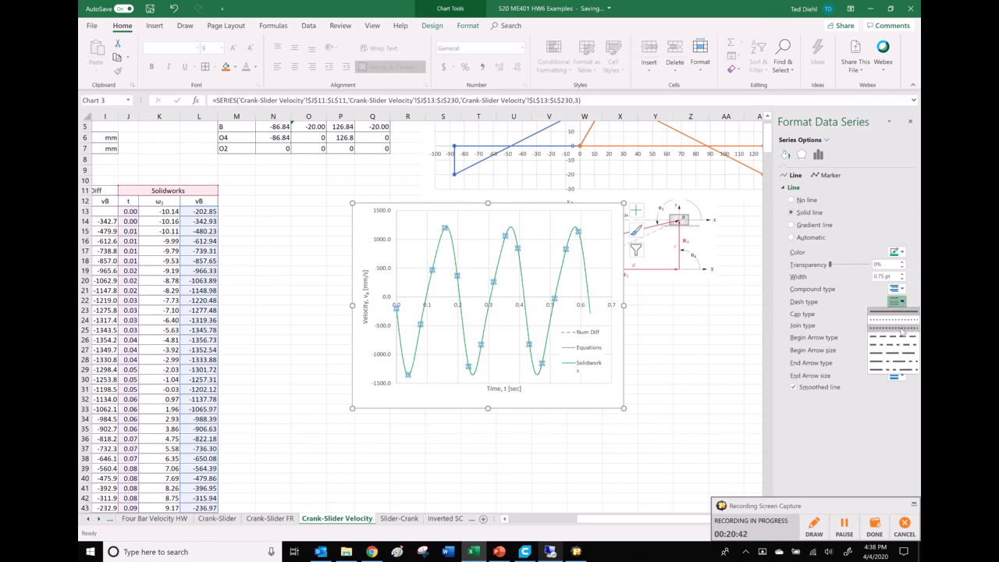
click(902, 327)
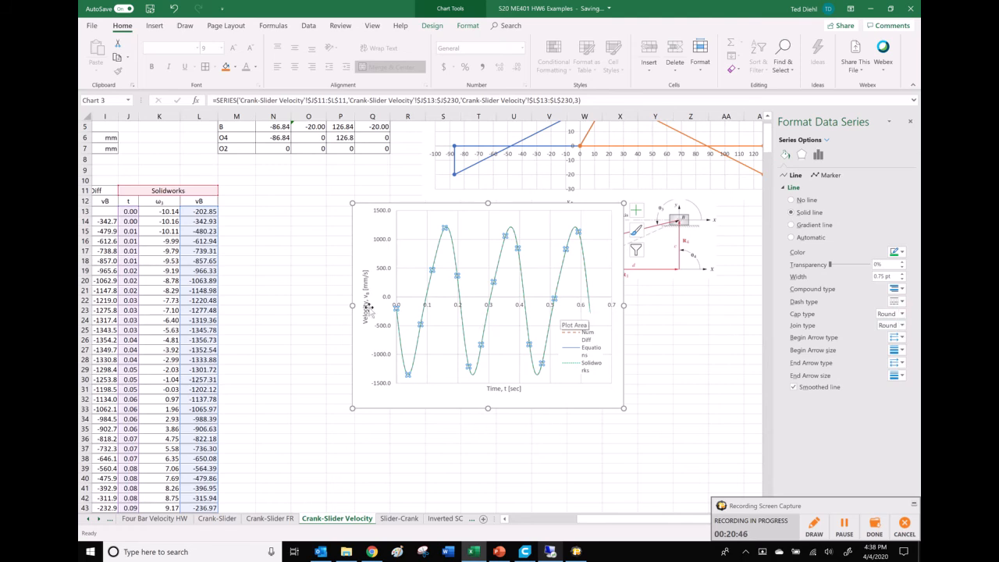
drag(352, 306, 318, 305)
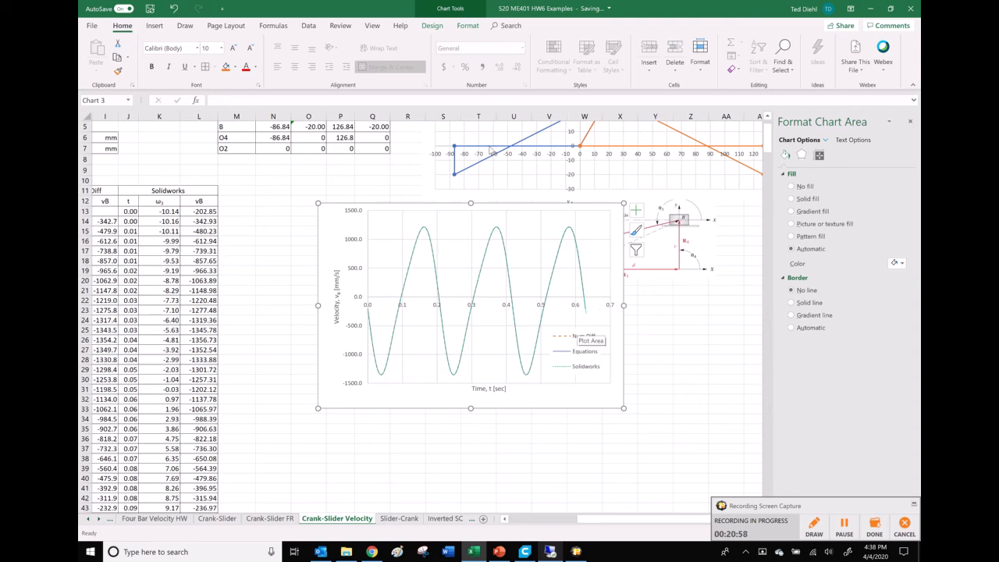
Step: Reorder the velocity chart's data series to place Equations above Num Diff
right_click(528, 260)
click(552, 316)
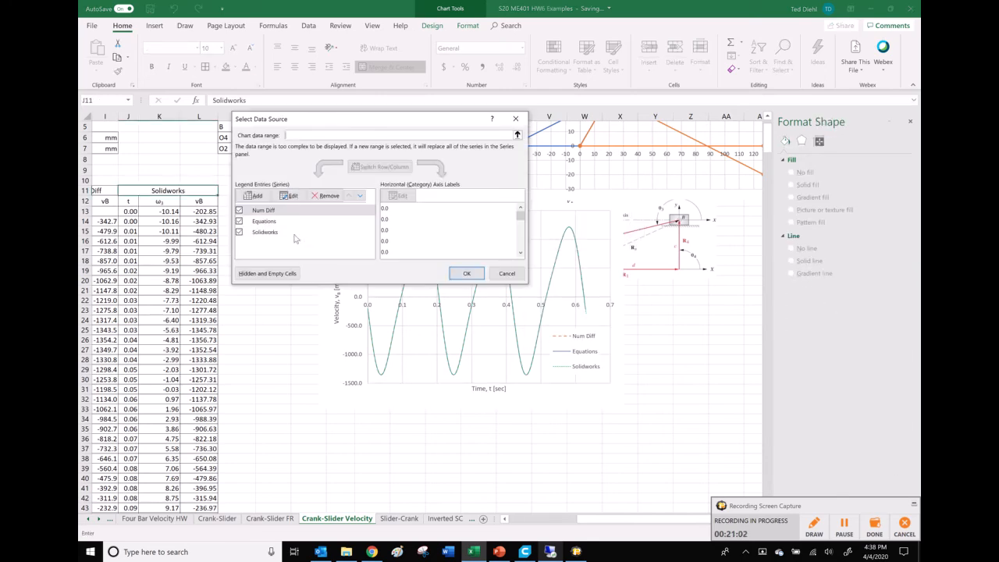
click(269, 222)
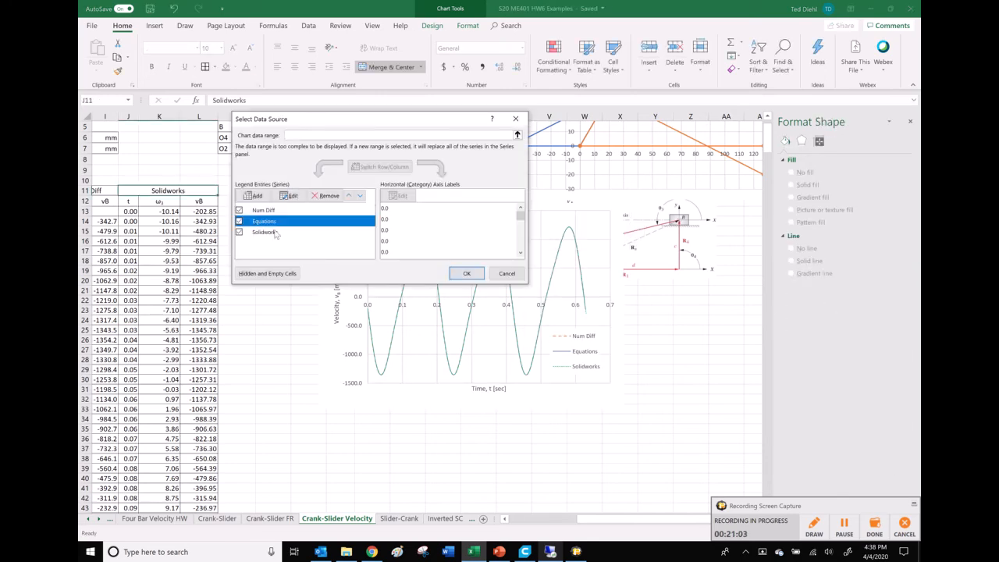
click(350, 196)
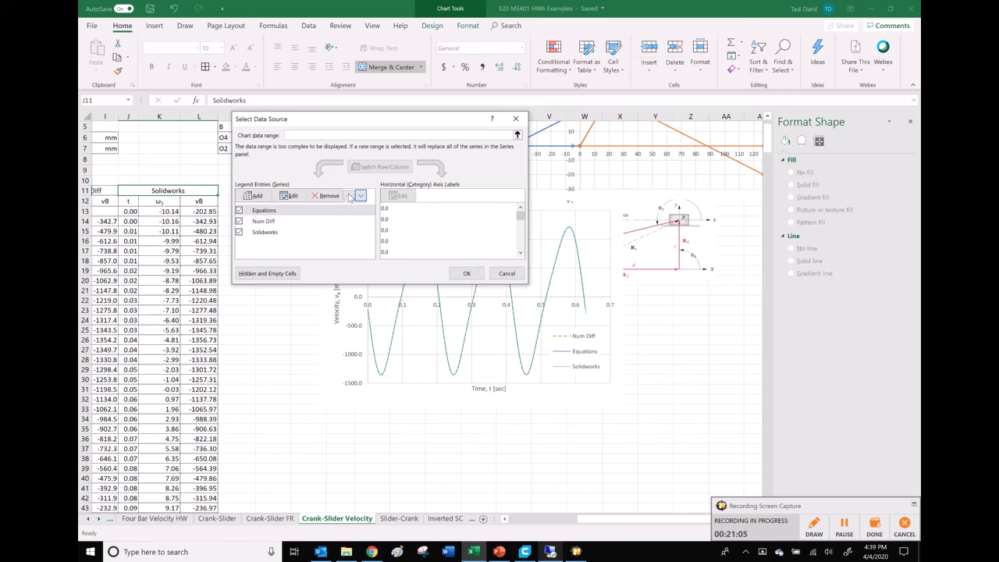
click(467, 274)
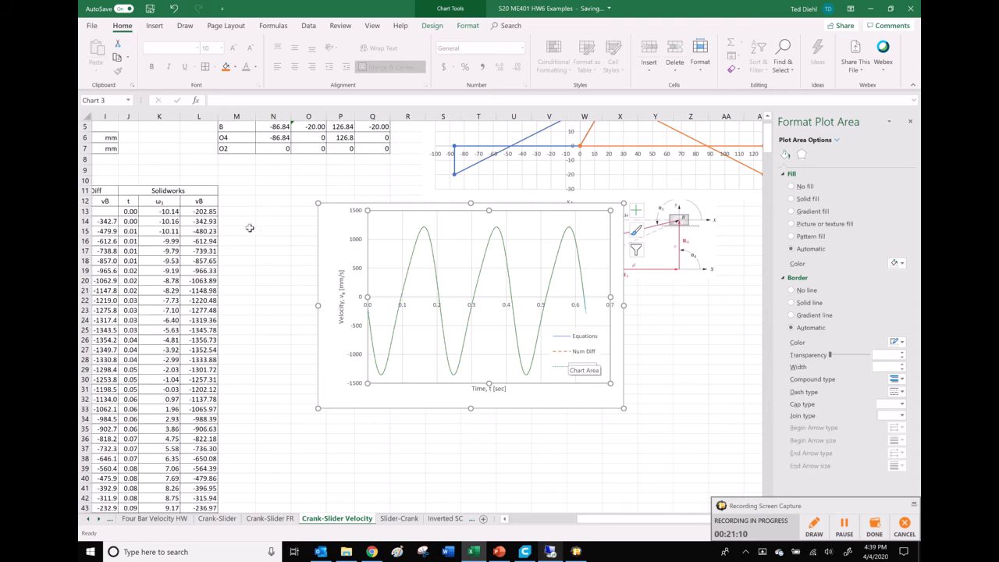
click(240, 230)
click(239, 214)
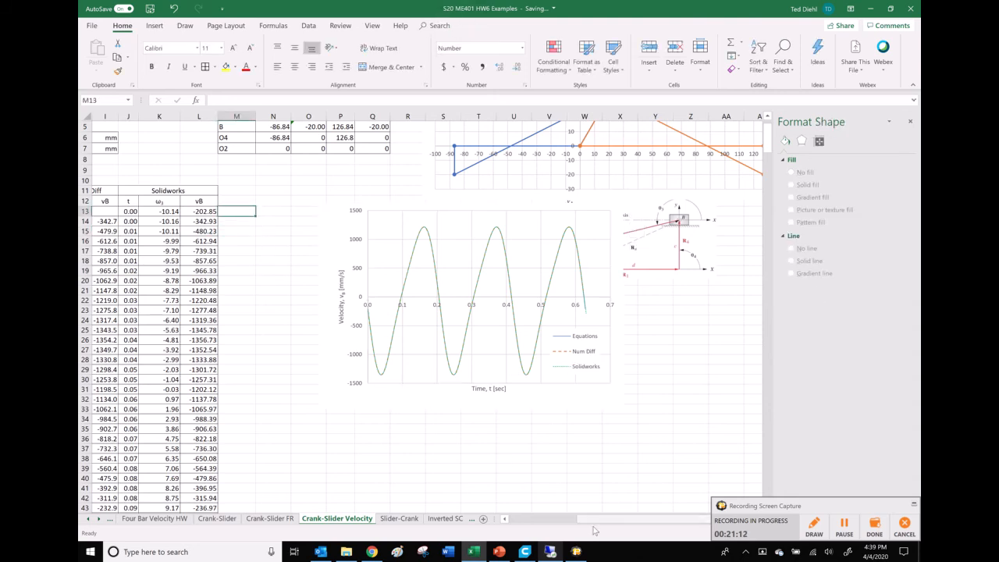
drag(593, 520, 546, 527)
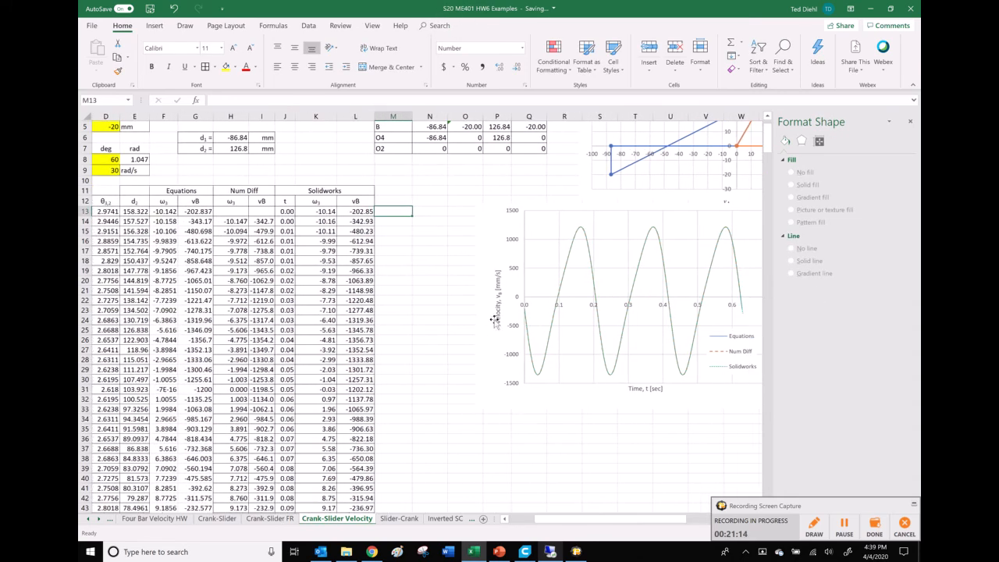
text(=()
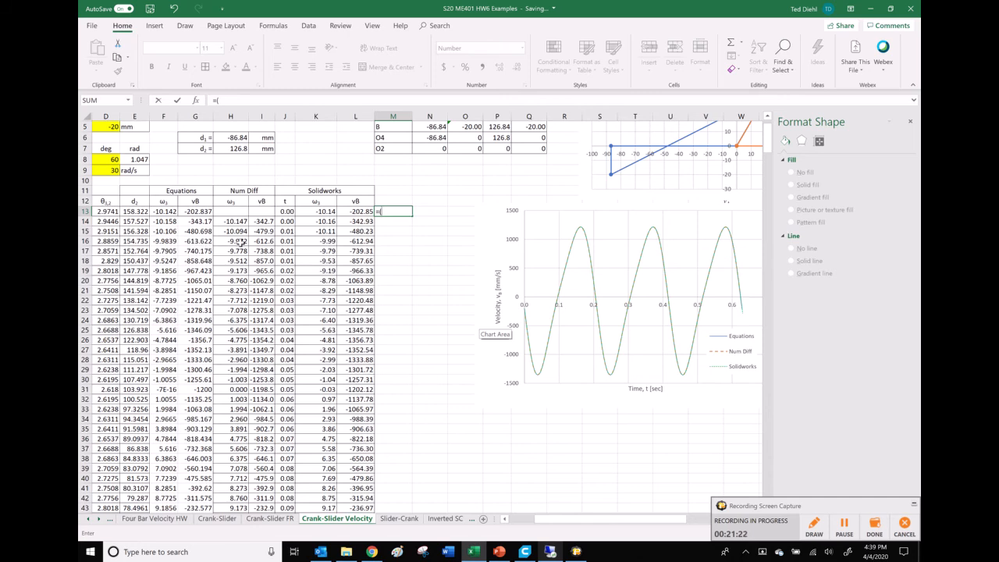
key(Escape)
Step: Enter =(G14-I14)/G14 in M14 for the relative vB difference and format it as a percentage with one decimal place
click(382, 220)
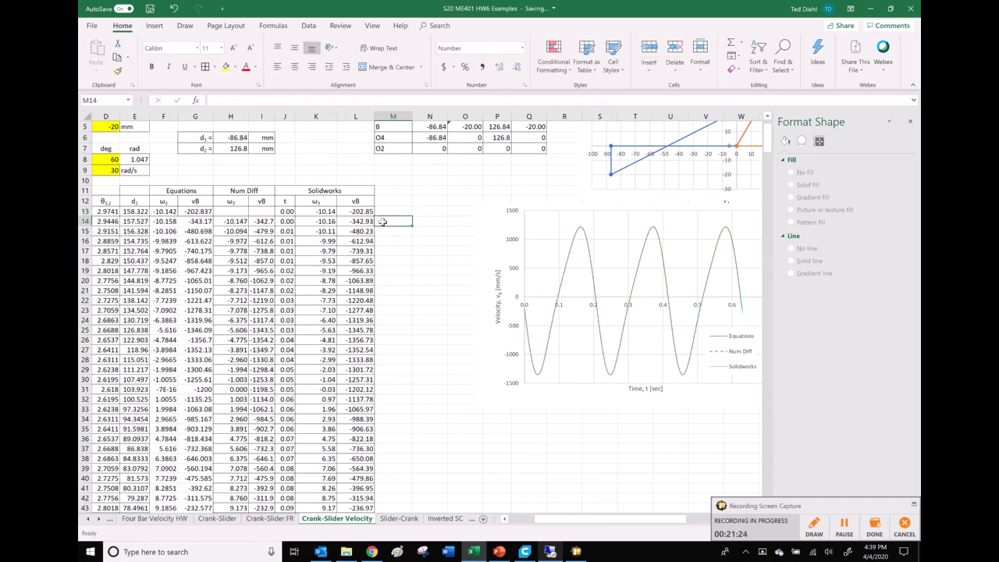
text(=)
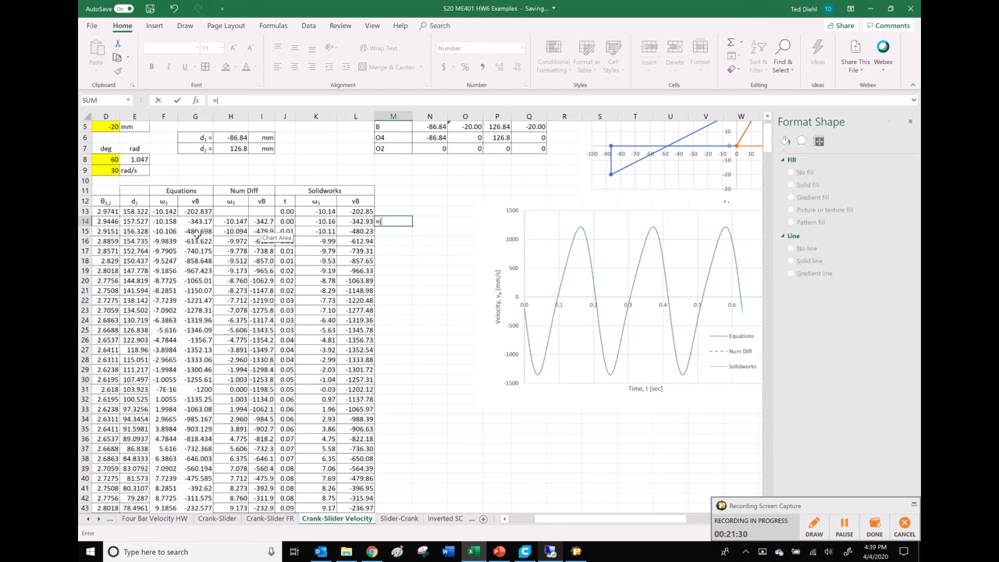
text(()
click(197, 220)
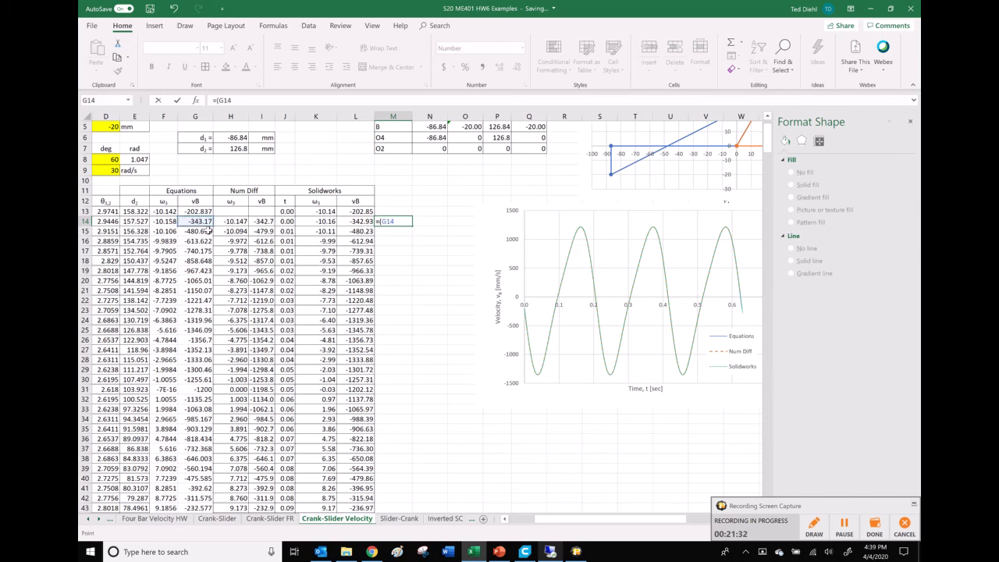
text(-)
click(267, 221)
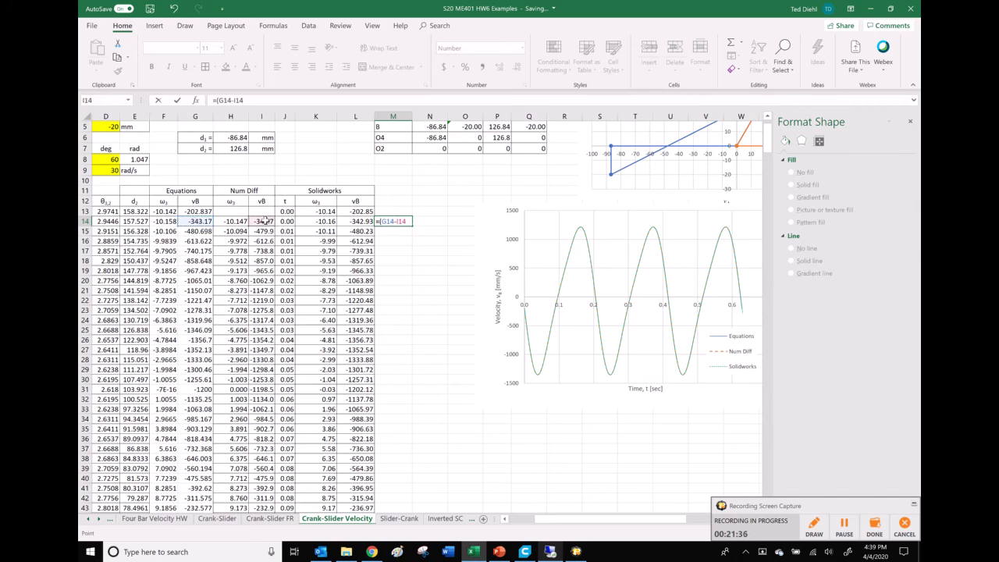
click(204, 220)
key(Return)
click(396, 220)
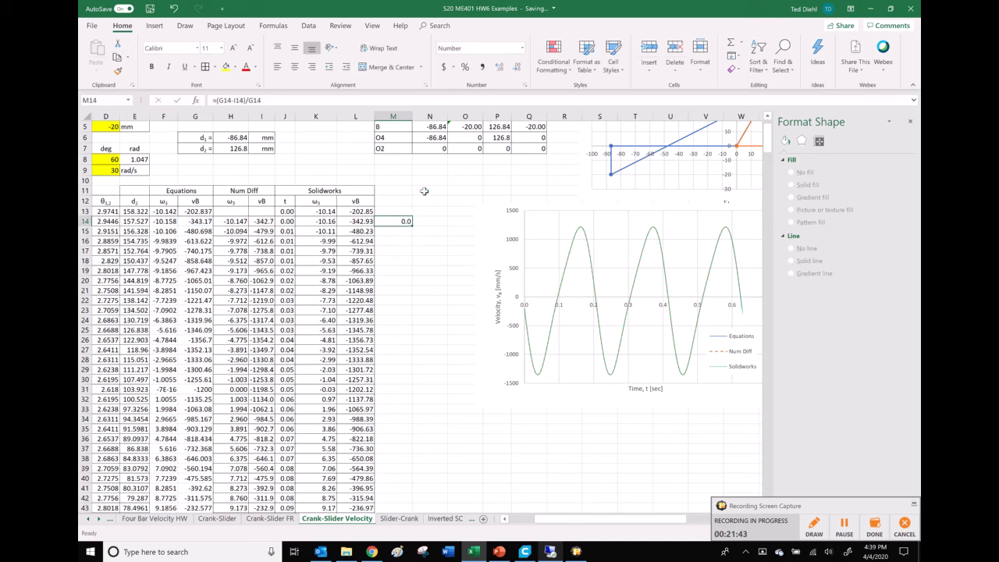
click(465, 66)
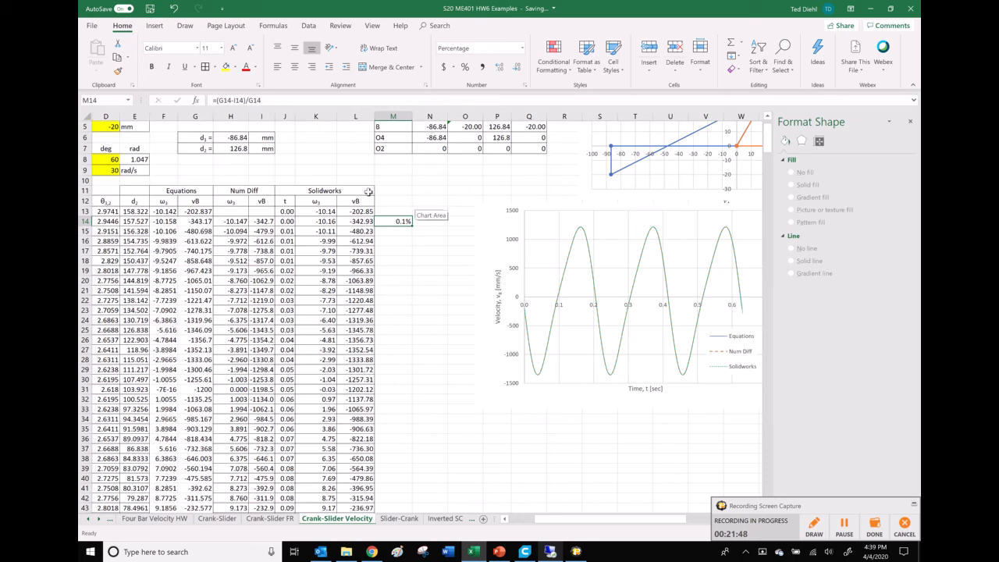
Step: Copy the M14 formula into N14 and change it to =(G14-L14)/G14 to compare the Equations and Solidworks vB values
key(ctrl+c)
click(428, 221)
key(ctrl+v)
click(248, 100)
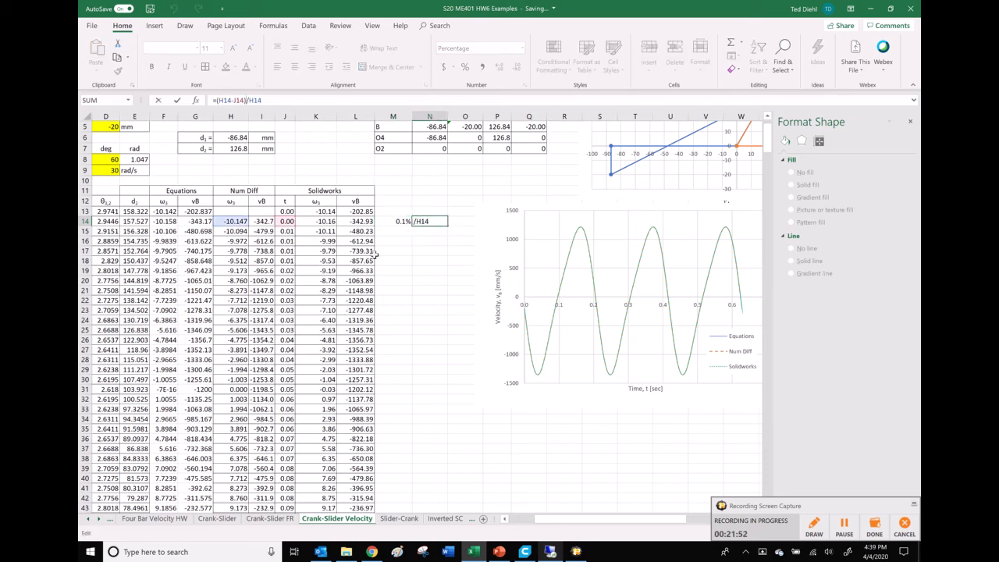
drag(295, 224, 358, 224)
drag(249, 224, 208, 227)
key(ctrl+Return)
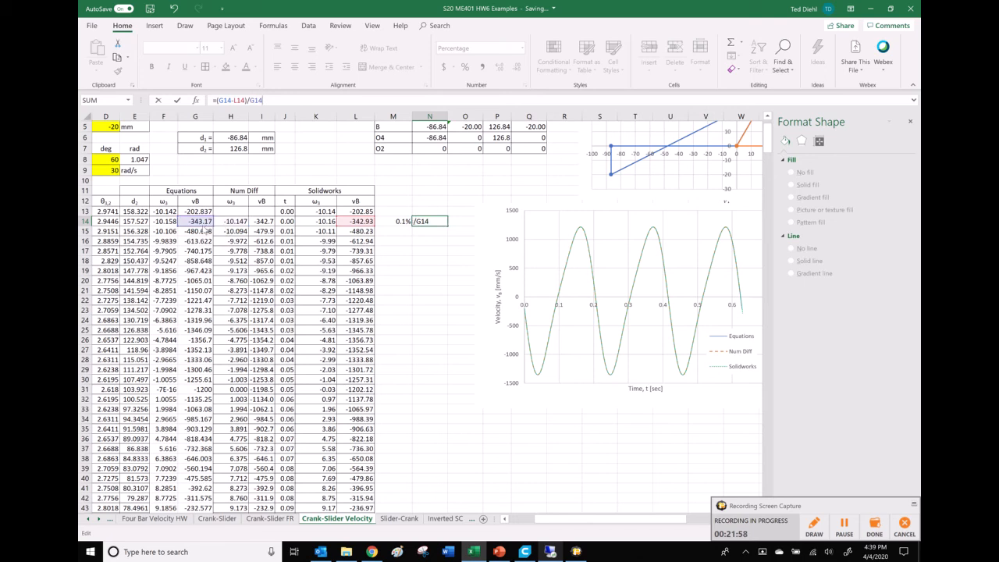
Step: Fill the percentage-difference formulas in M14:N14 down alongside the velocity table
drag(390, 222, 439, 222)
double_click(447, 227)
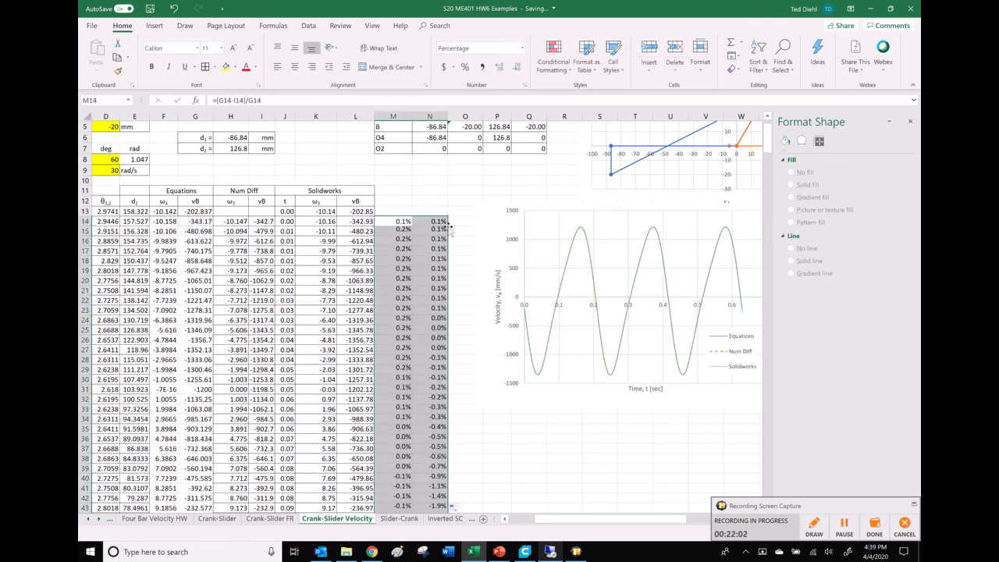
scroll(406, 286, down, 8)
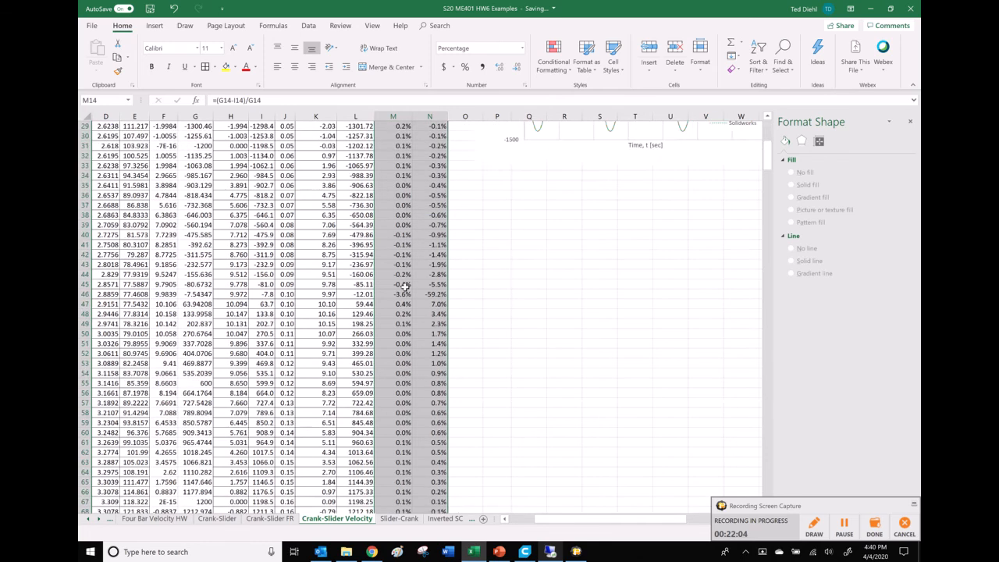
Step: Examine the percentage differences down columns M and N and inspect the formula behind the outlier in N190
scroll(404, 287, down, 14)
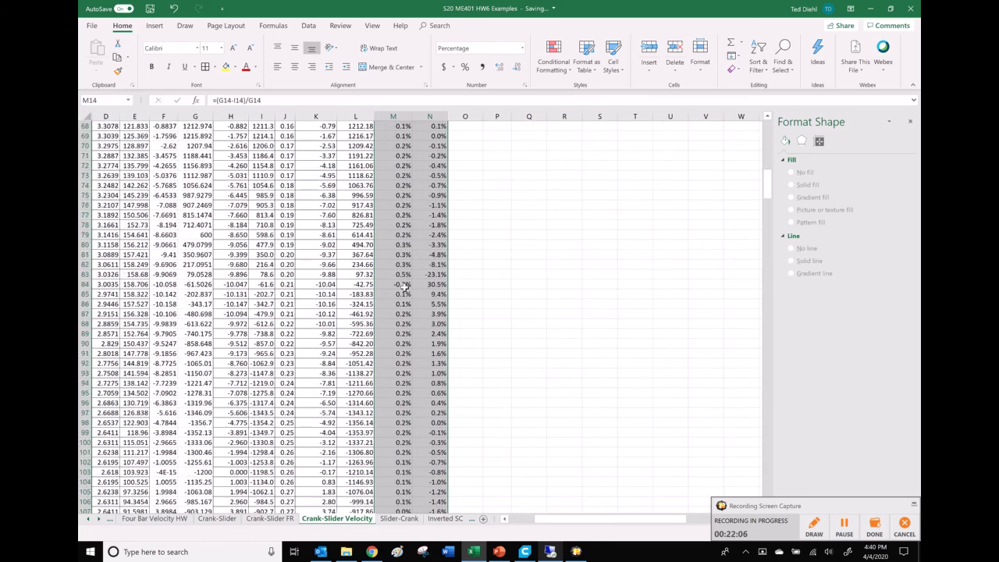
scroll(405, 287, down, 20)
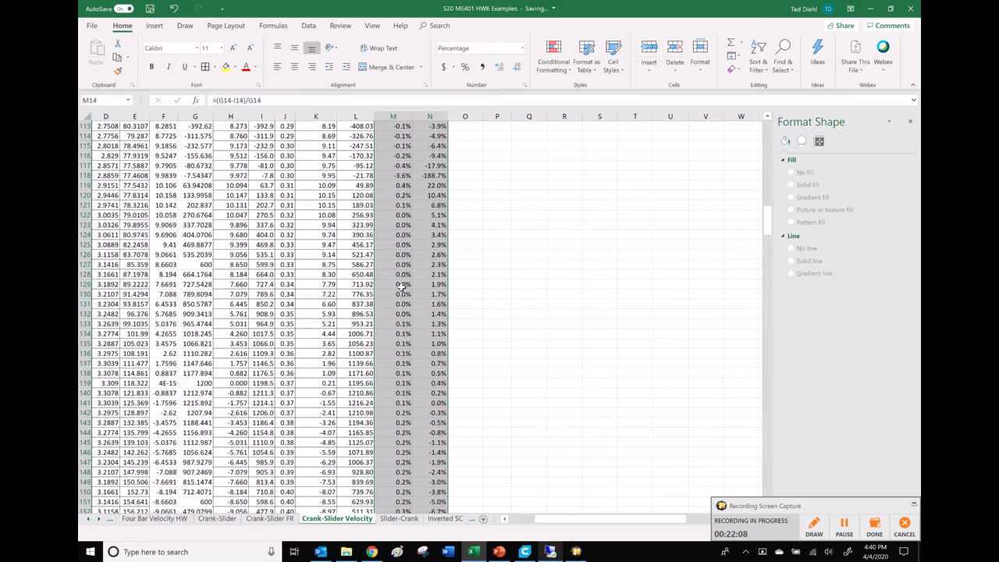
scroll(400, 286, down, 9)
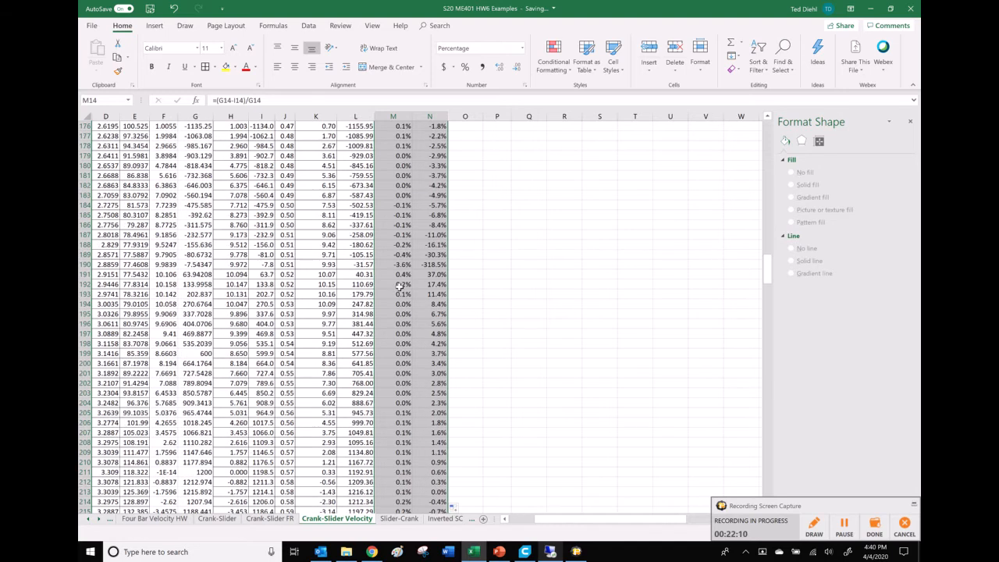
click(434, 266)
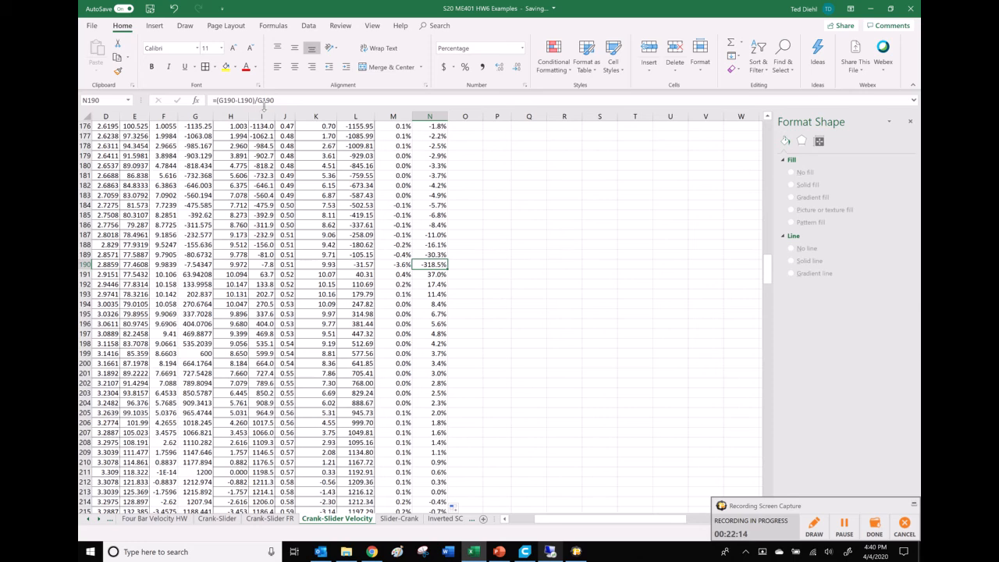
click(255, 100)
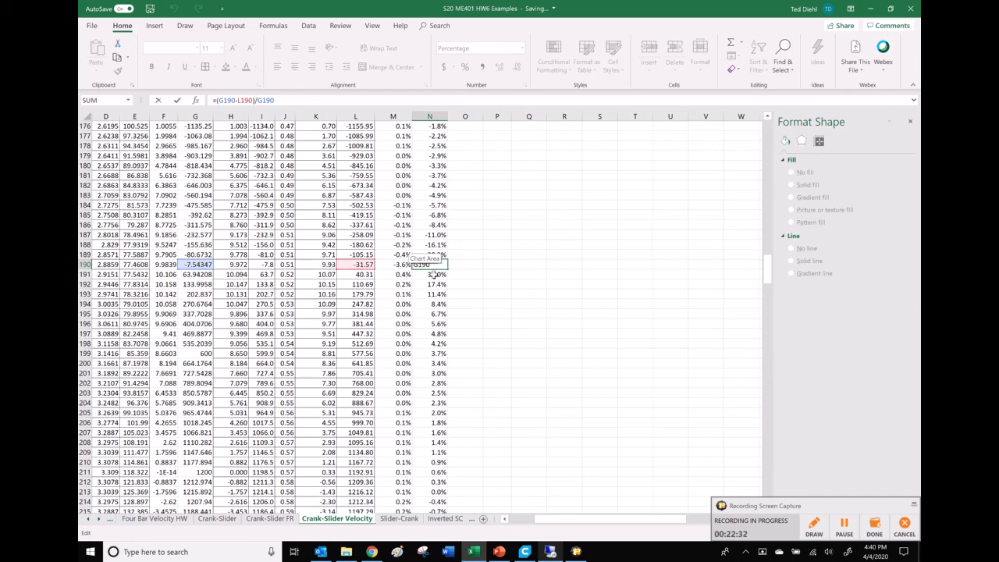
key(ctrl+Return)
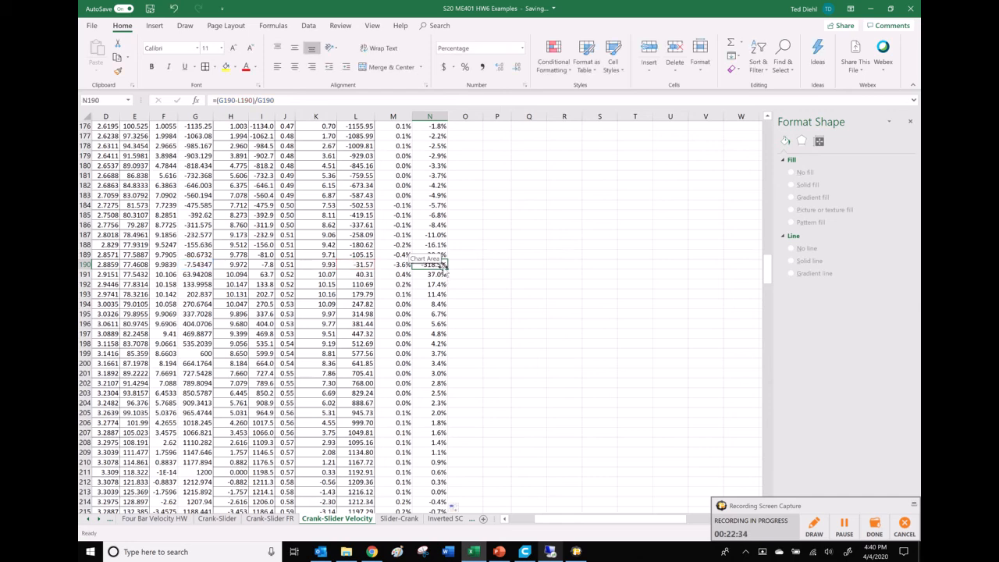
scroll(463, 251, up, 1)
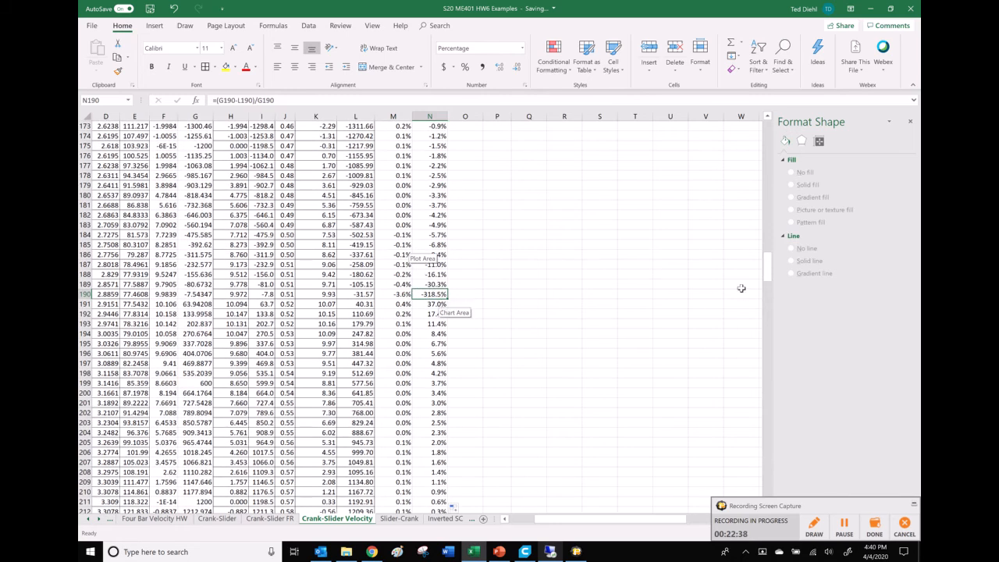
drag(769, 269, 769, 125)
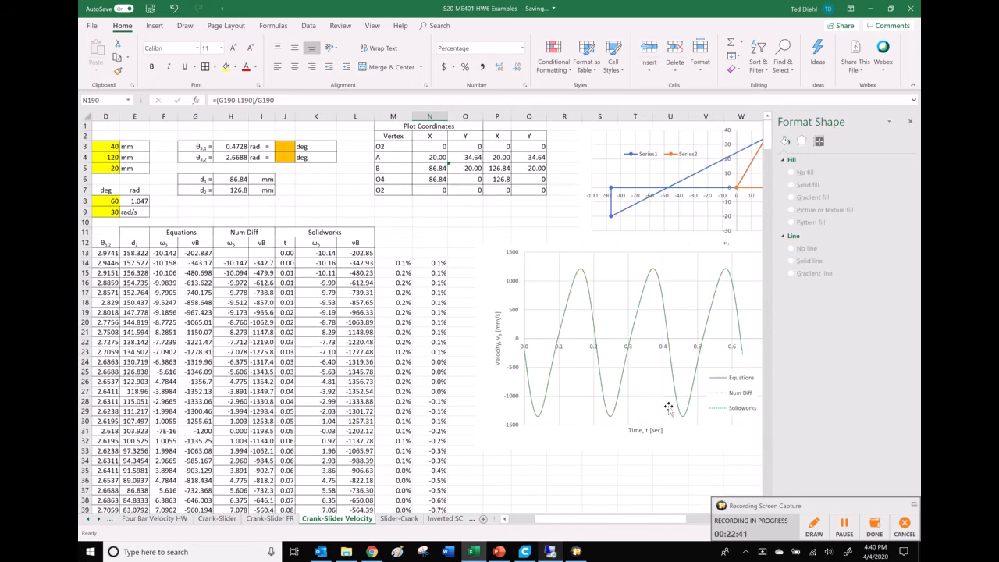
Step: Review the percentage-difference columns again down the table, relating them to the velocity chart
click(629, 464)
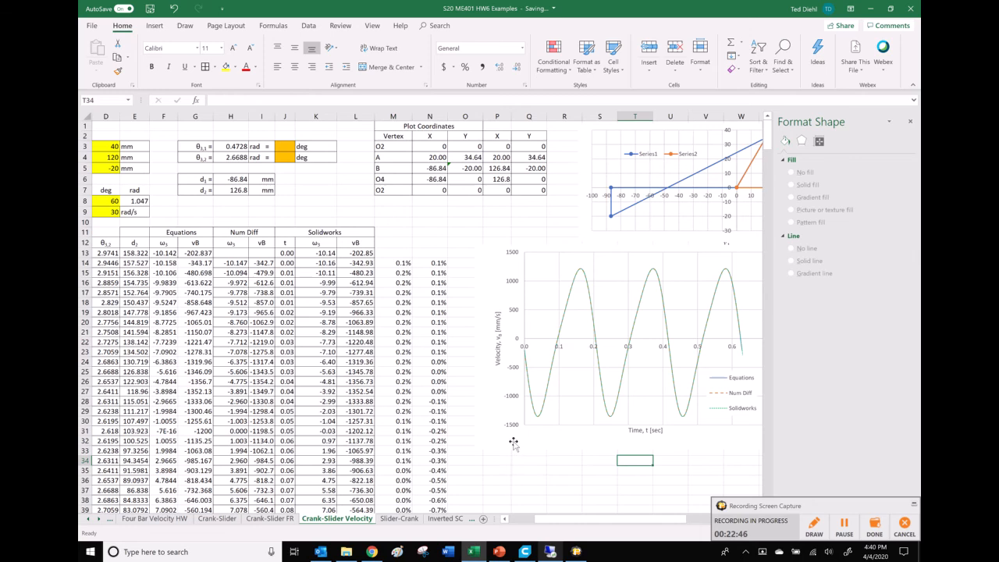
scroll(437, 366, down, 13)
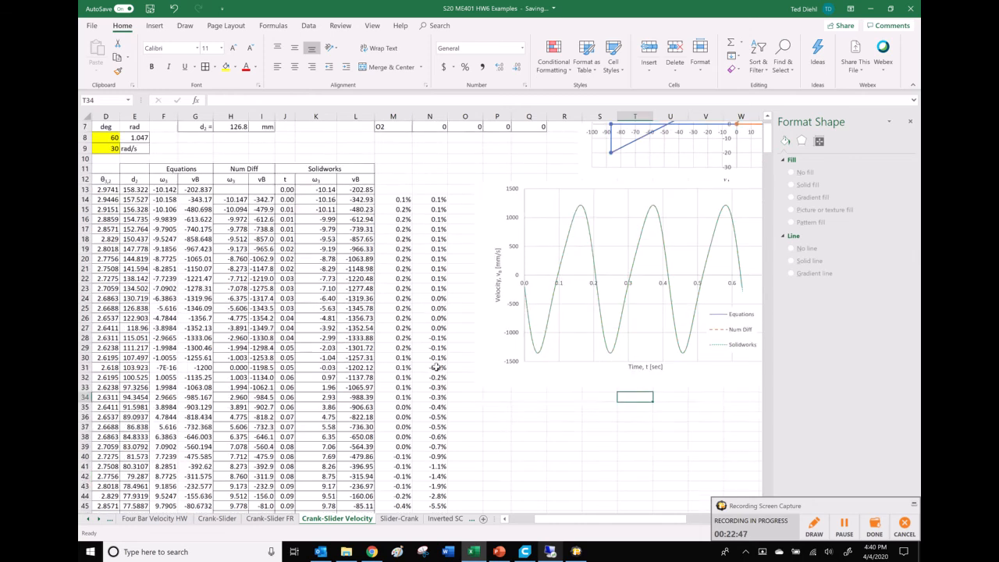
scroll(435, 369, down, 19)
scroll(435, 372, down, 8)
scroll(370, 373, up, 20)
scroll(394, 367, up, 16)
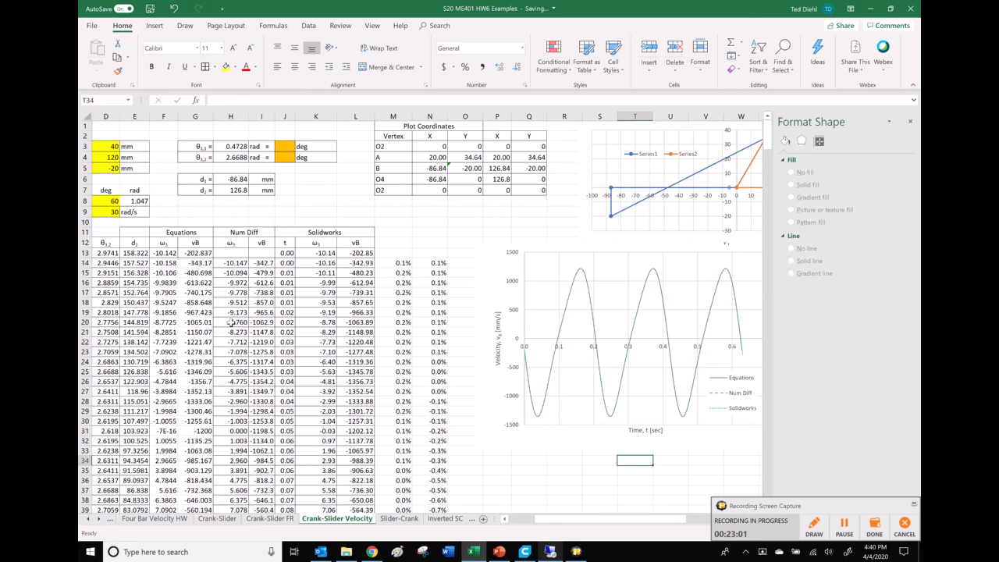
Step: Move the velocity chart away from column O and enter =A14-J14 in O14 for the time difference
click(473, 263)
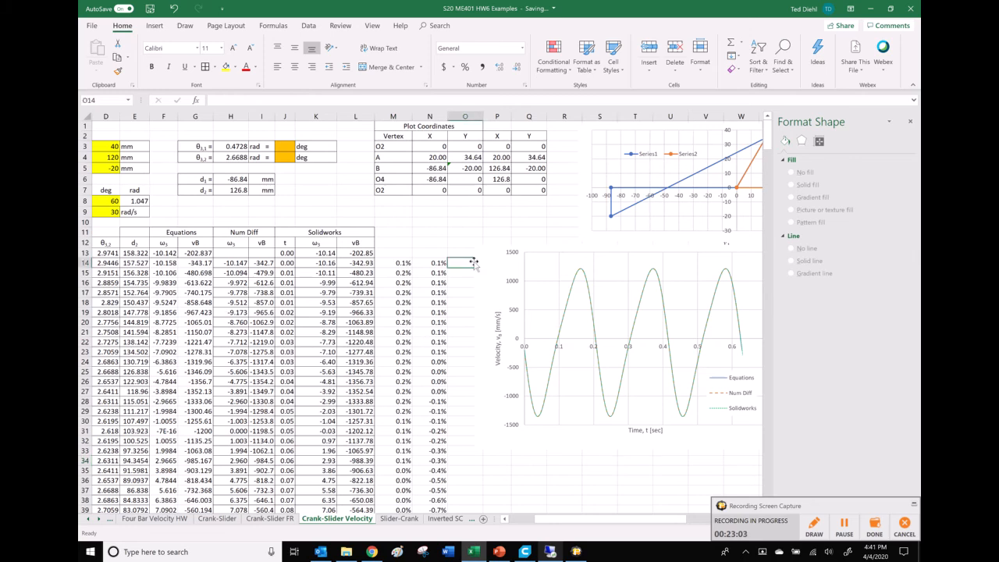
drag(473, 262, 518, 262)
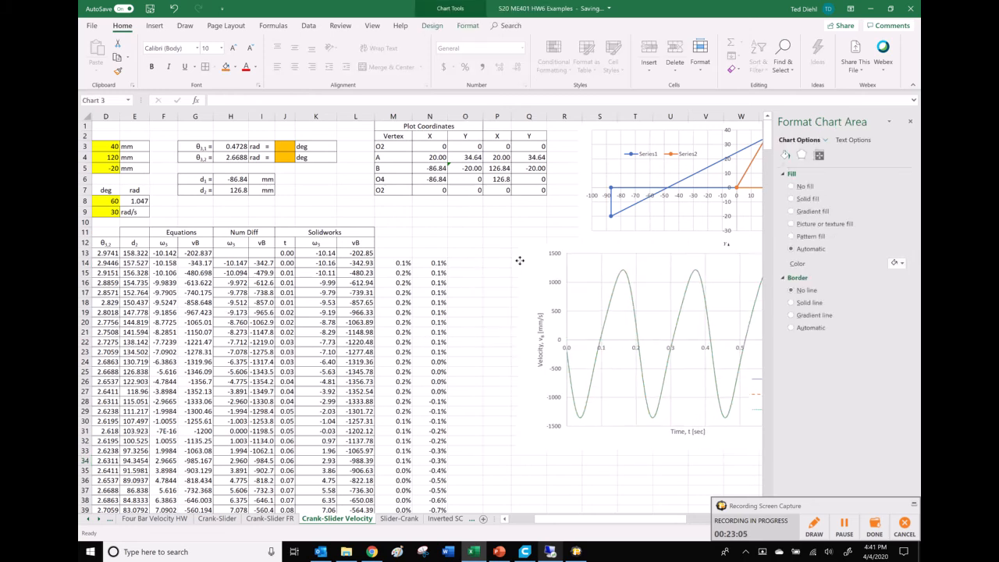
click(459, 263)
text(=)
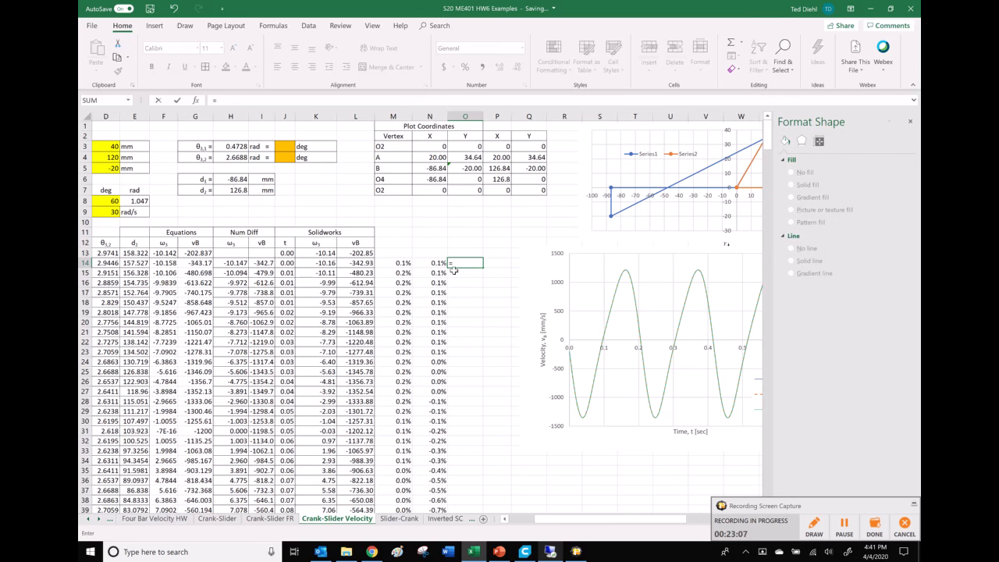
drag(579, 518, 518, 522)
click(113, 263)
text(-)
click(376, 264)
key(Return)
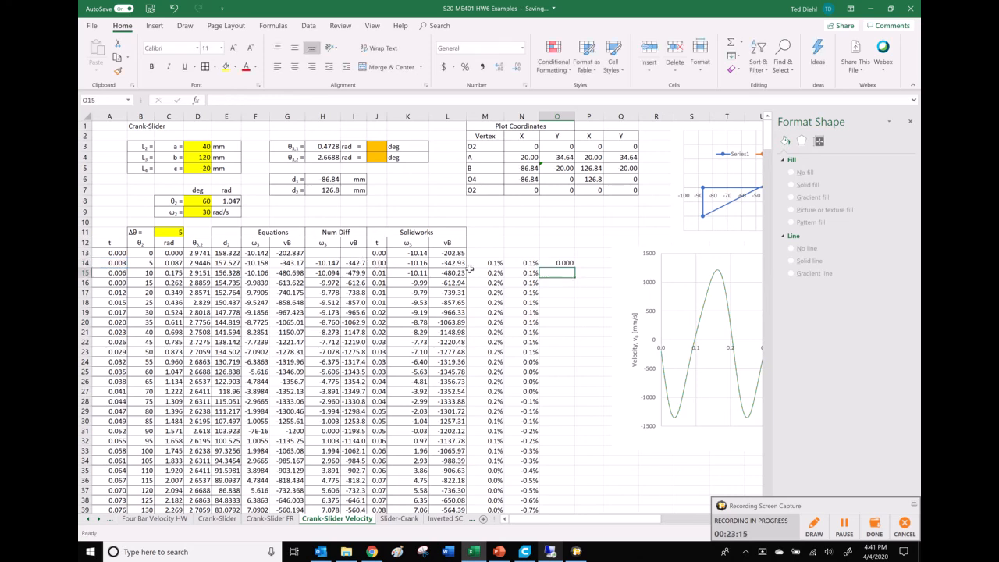
Step: Format the time difference in O14 as Scientific with three decimal places
click(565, 262)
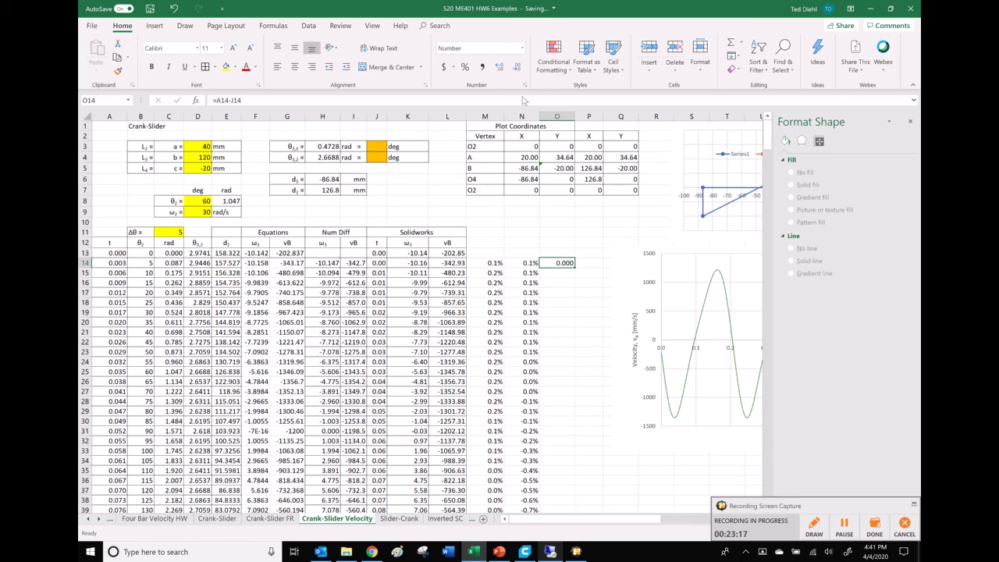
click(526, 86)
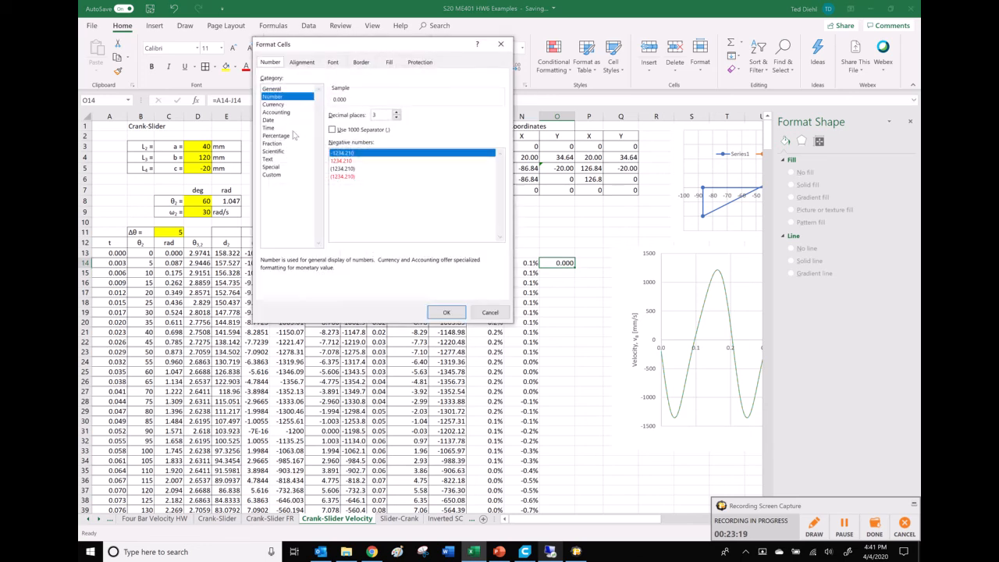
click(277, 153)
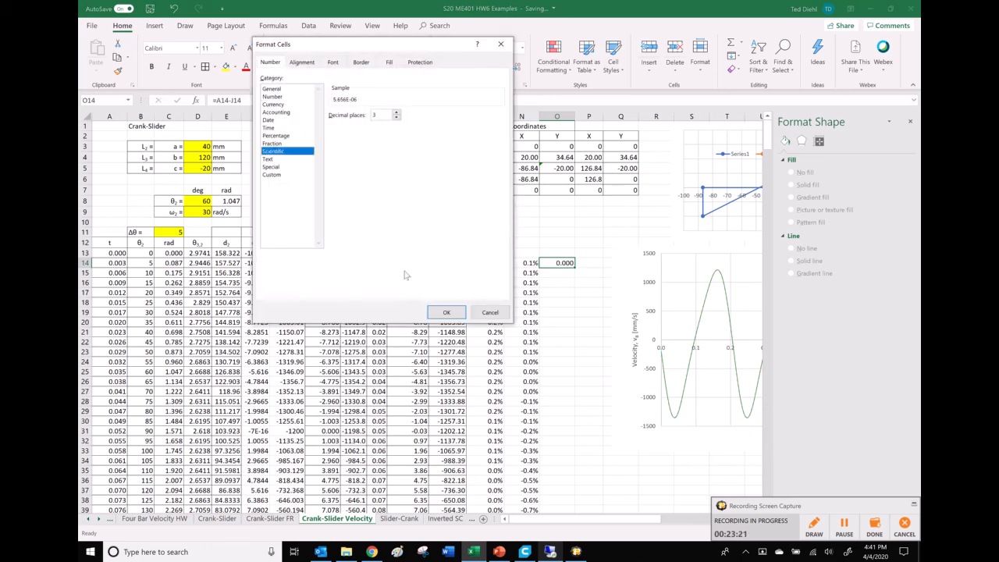
click(446, 313)
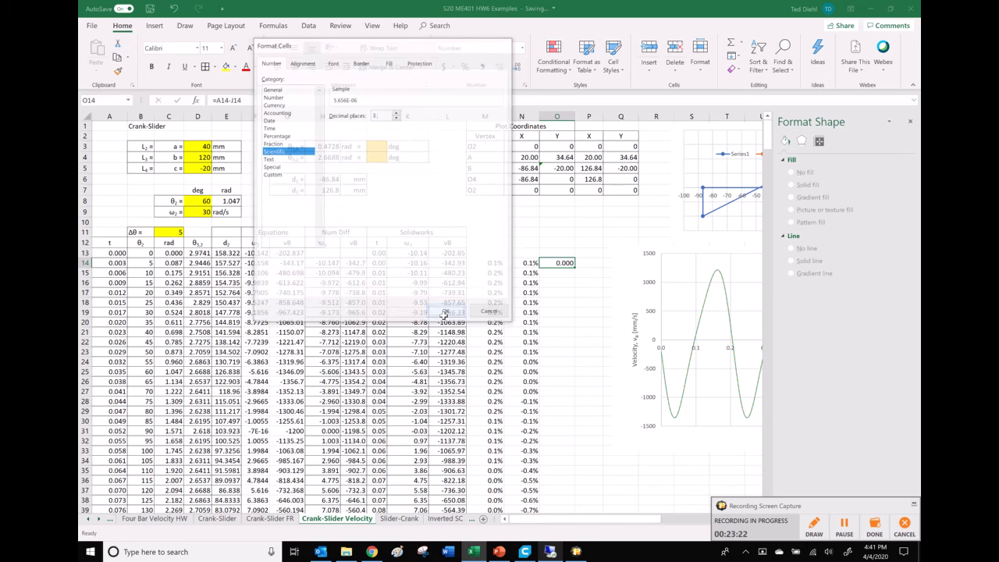
Step: Fill the O14 time-difference formula down the table and clear the surplus result in O230
double_click(575, 268)
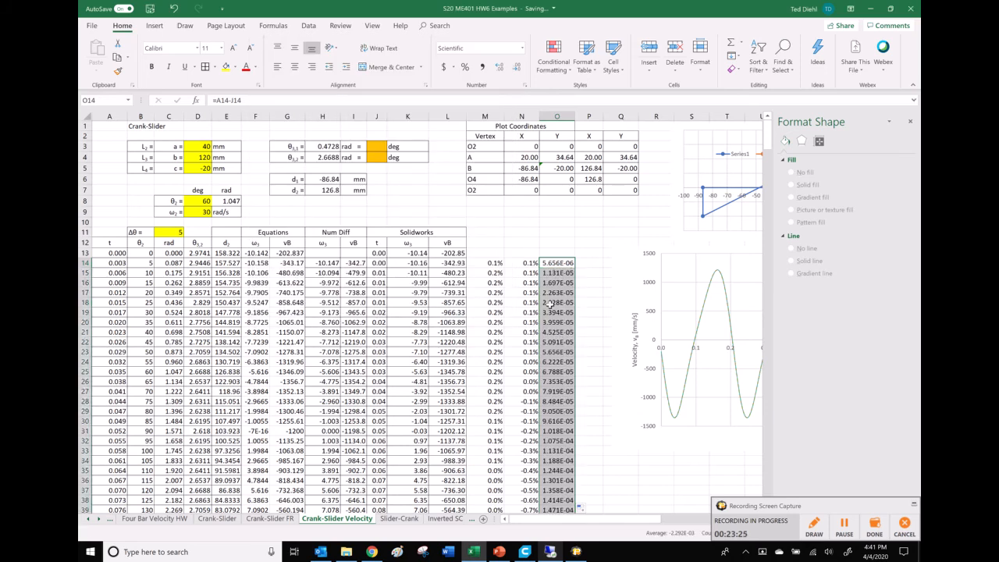
scroll(550, 299, down, 4)
scroll(551, 299, down, 20)
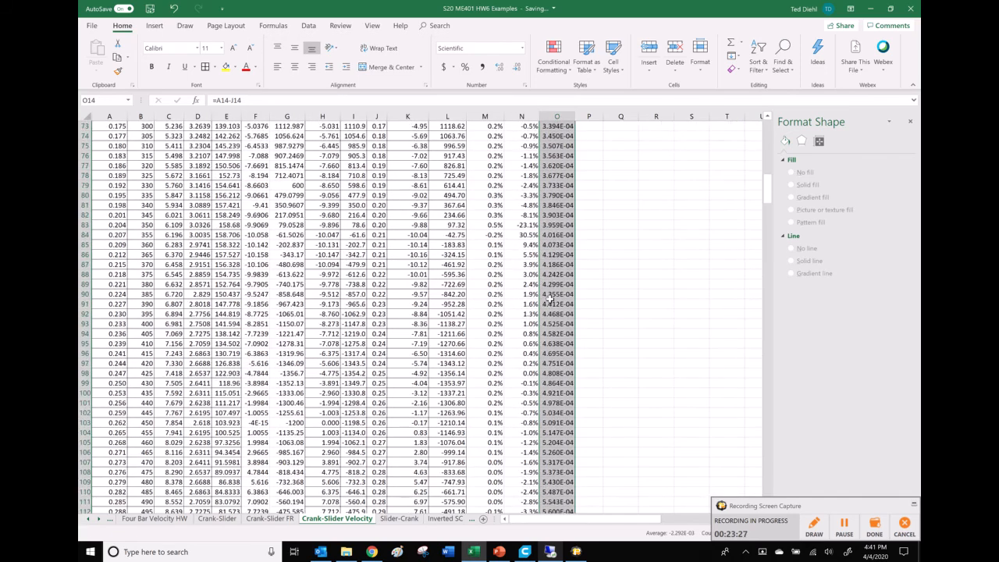
scroll(557, 307, down, 20)
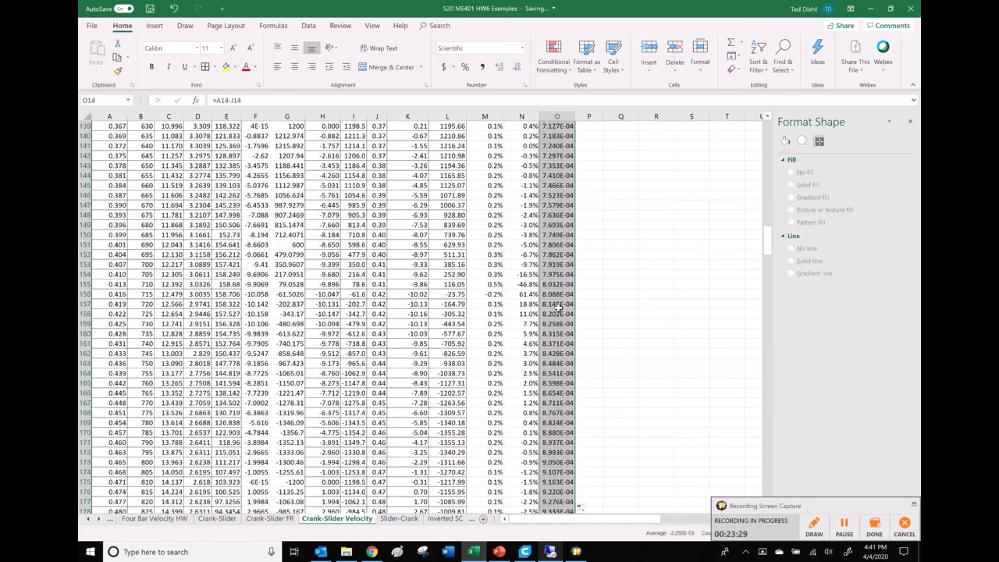
scroll(557, 306, down, 16)
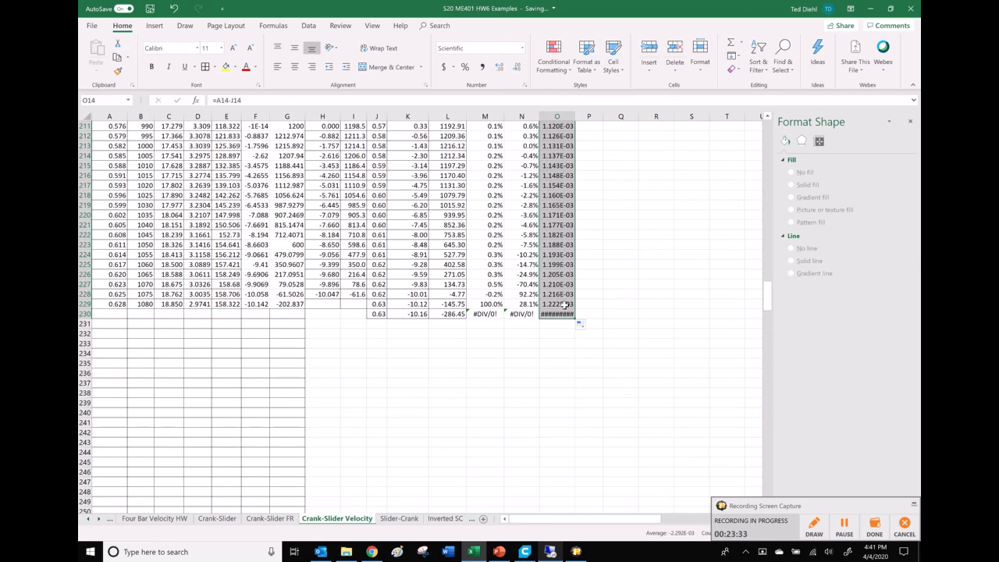
click(563, 314)
key(Delete)
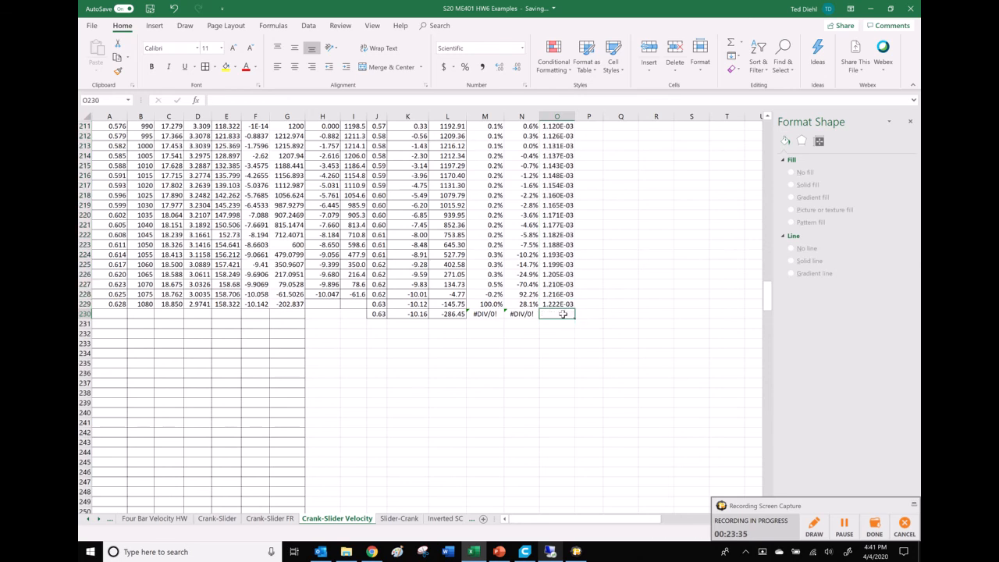
Step: Highlight row 25, where θ2 is 60 degrees, with a yellow fill
drag(768, 298, 771, 125)
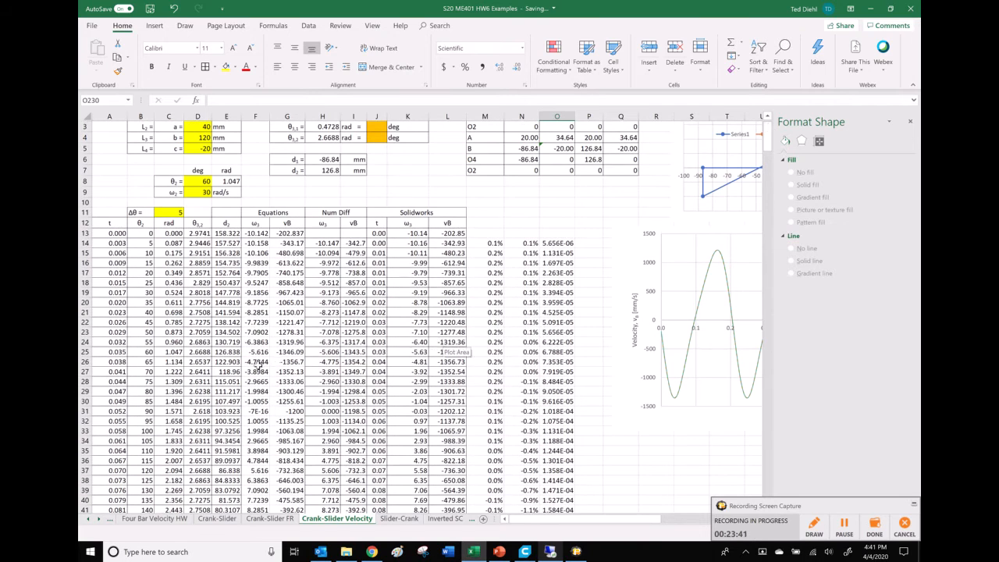
click(86, 382)
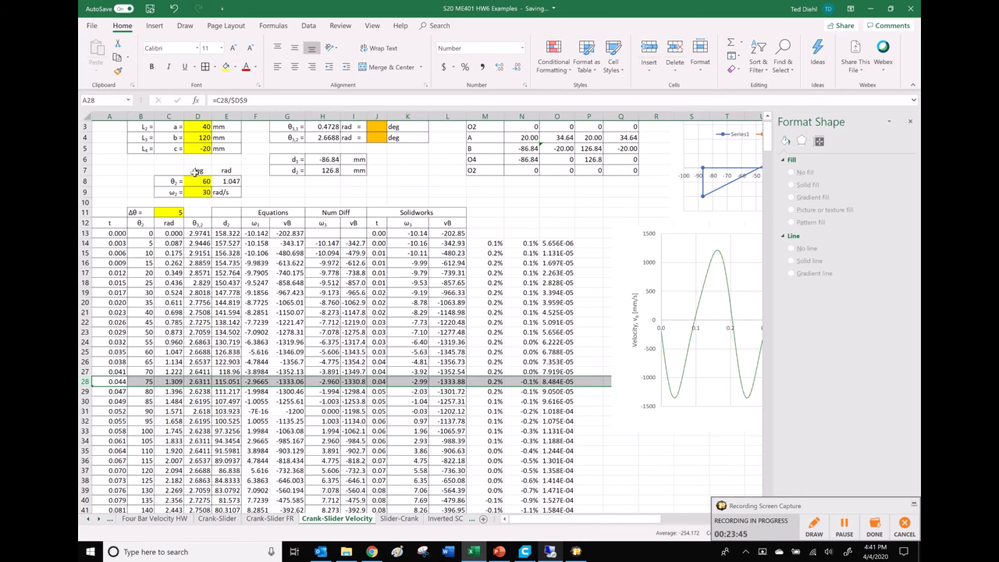
scroll(195, 216, up, 1)
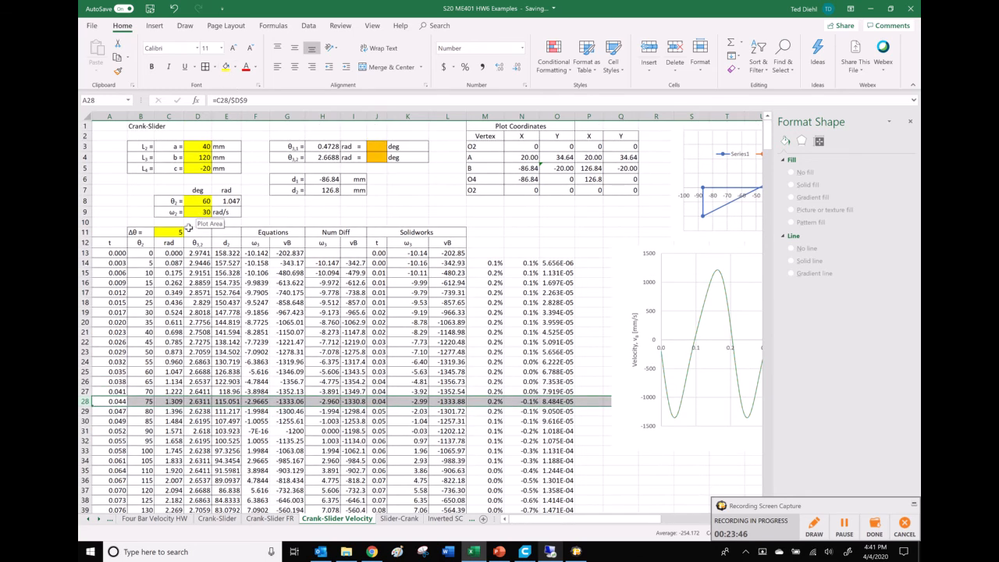
click(85, 361)
click(85, 371)
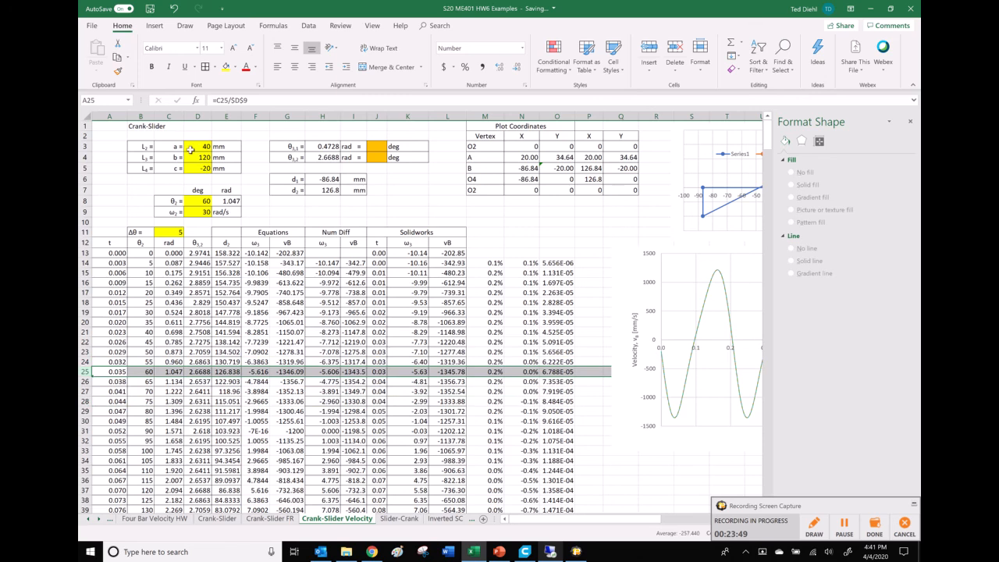
click(225, 67)
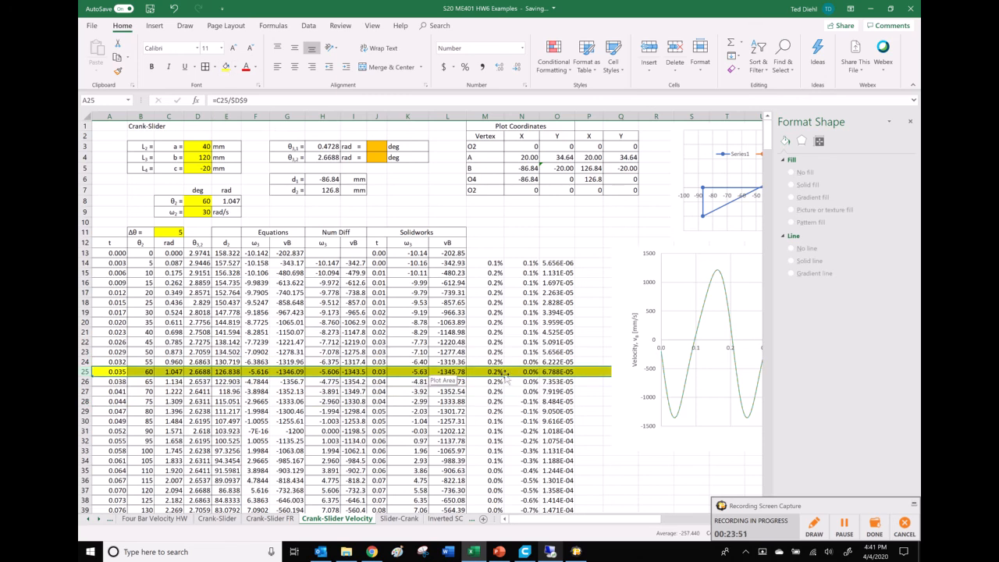
Step: Inspect the Solidworks, Num Diff and Equations vB values in highlighted row 25
click(453, 371)
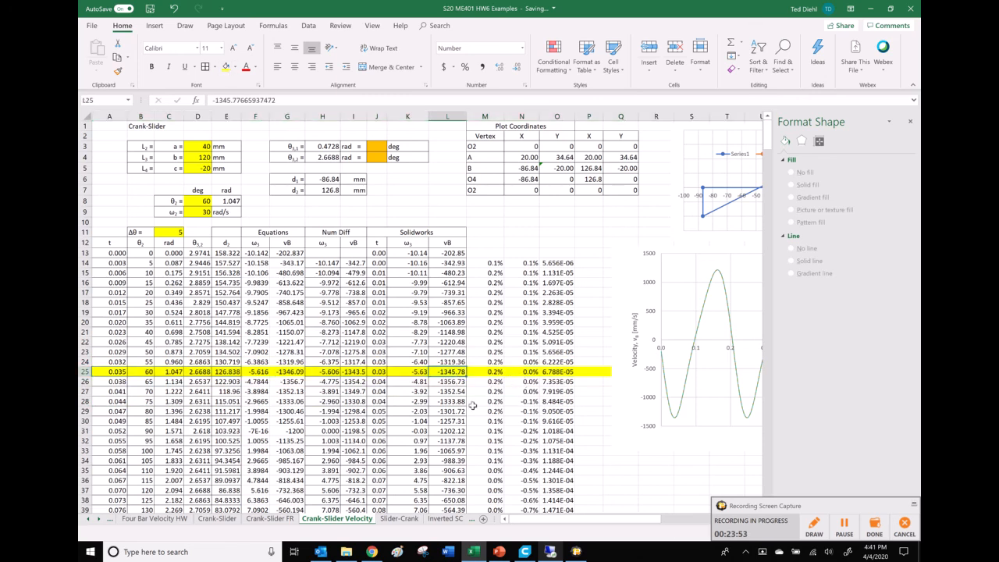
click(356, 373)
click(289, 371)
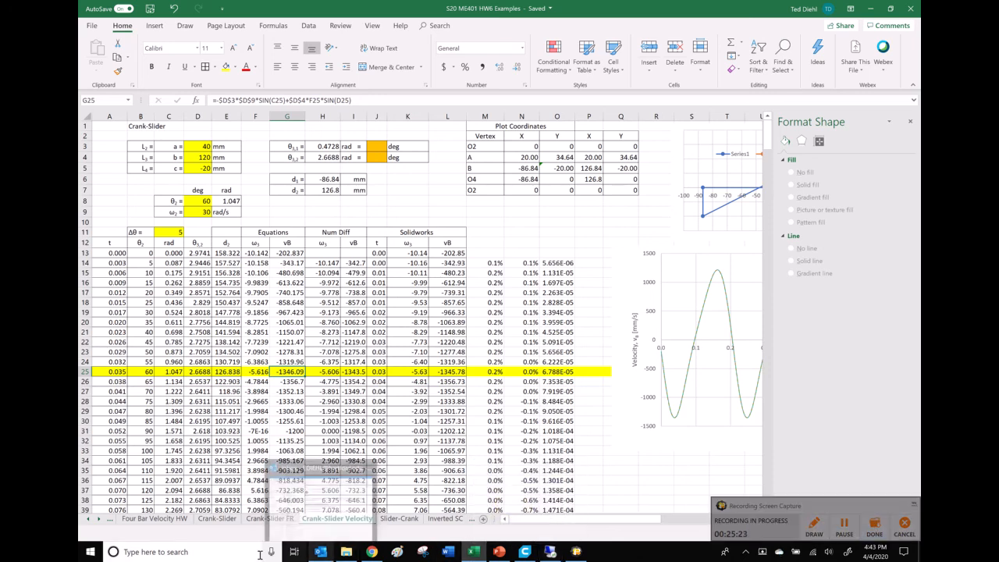
Step: Open the Camera app, maximize its window and switch it to video mode
click(180, 551)
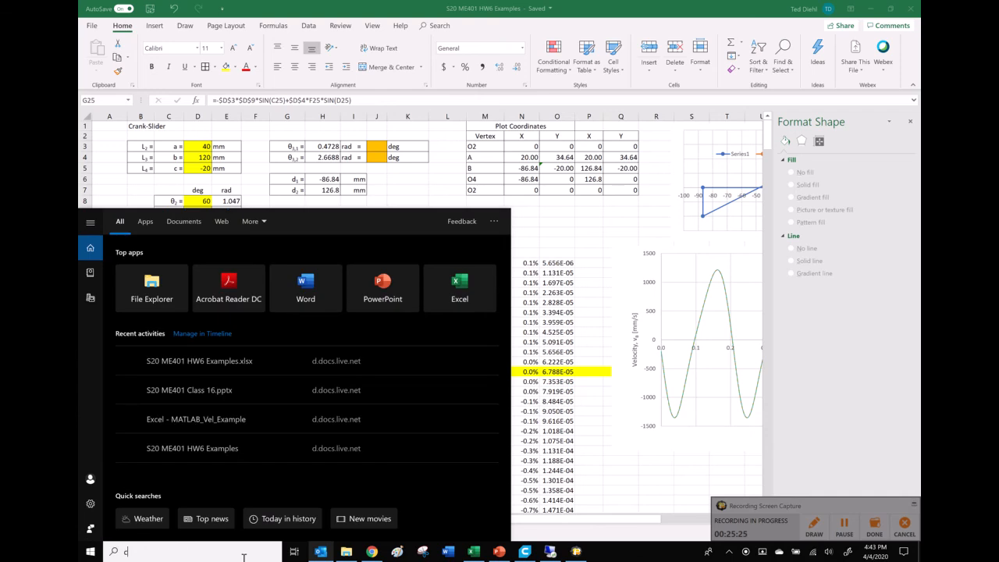
text(ca)
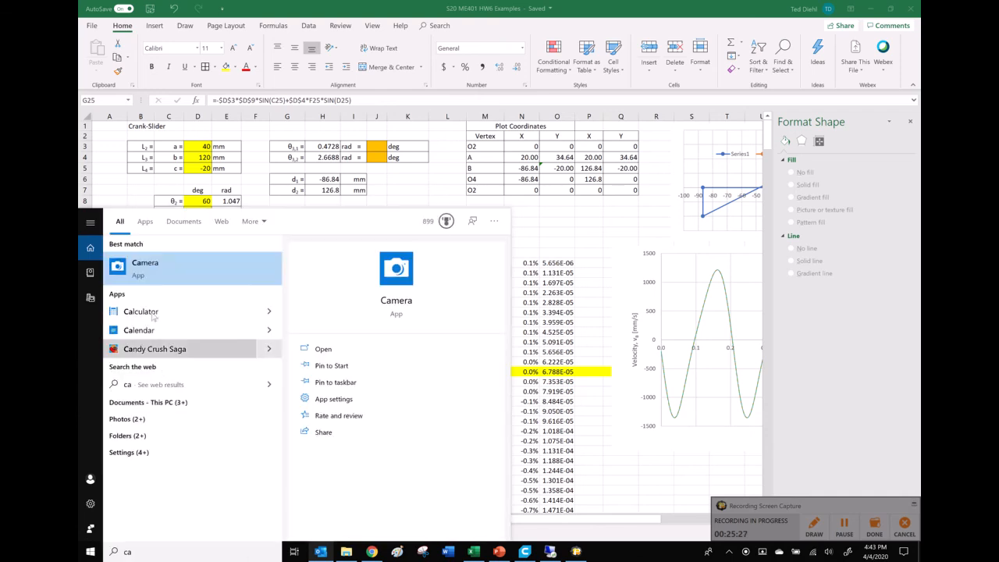
click(161, 268)
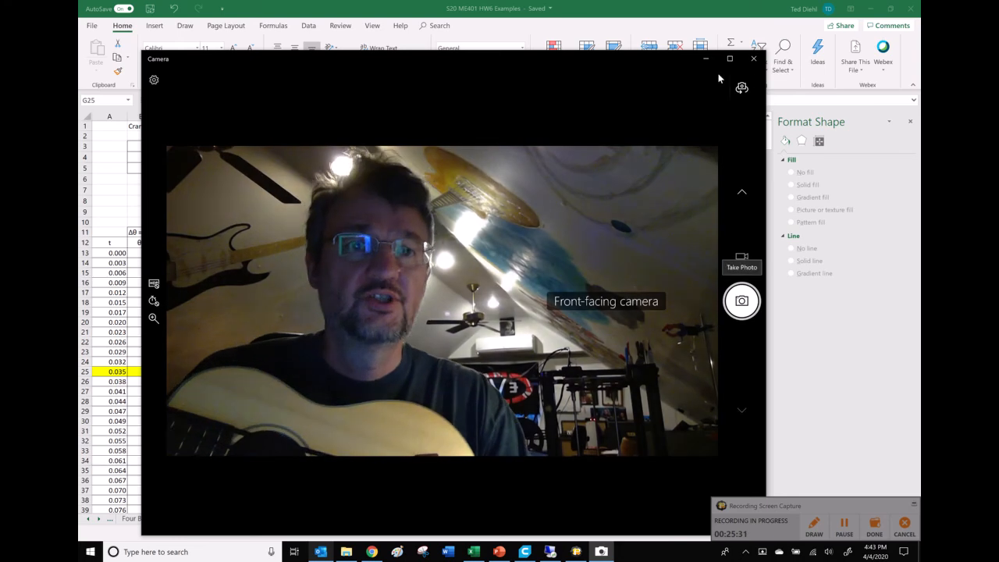
click(730, 59)
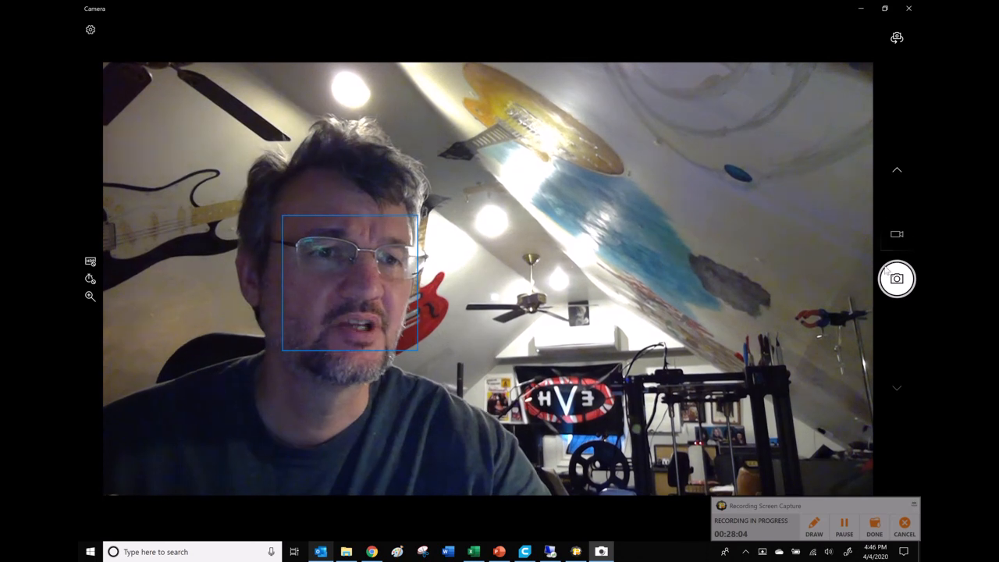
click(897, 170)
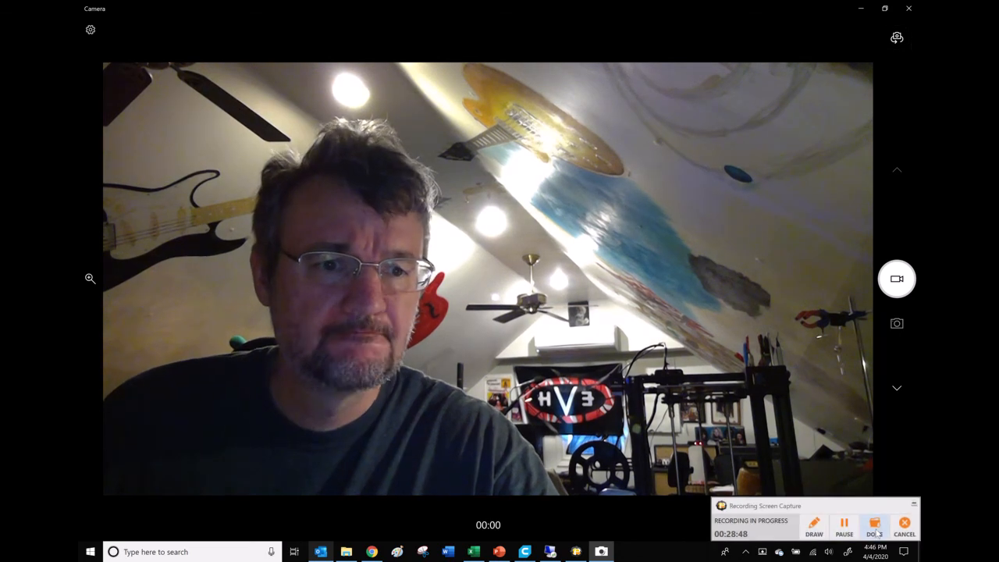
click(813, 529)
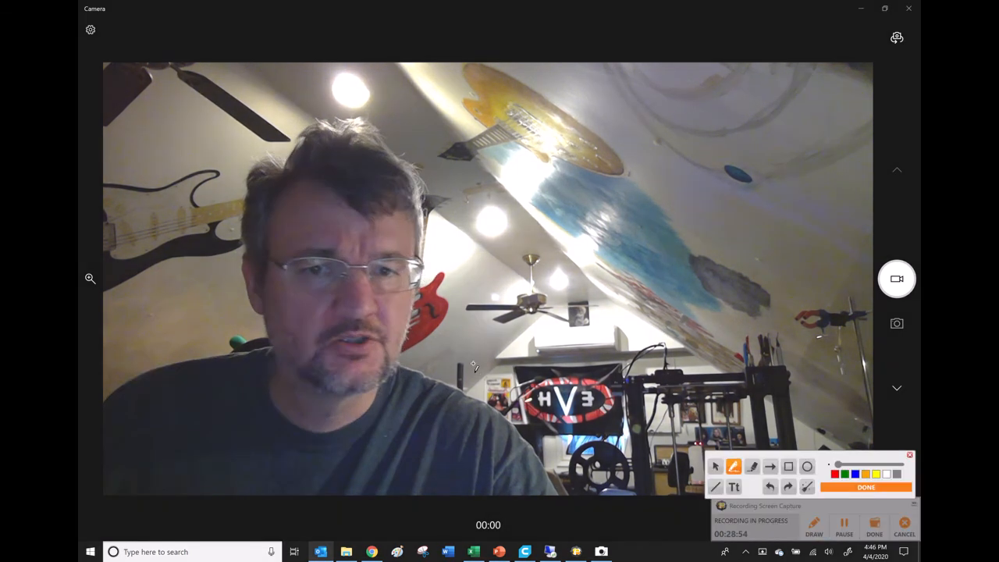
drag(390, 309, 346, 323)
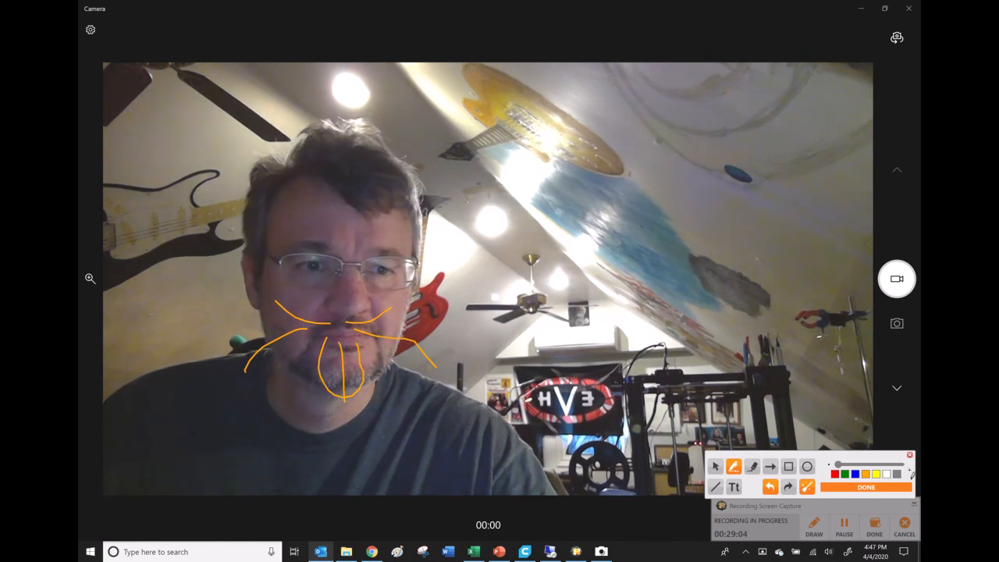
click(909, 455)
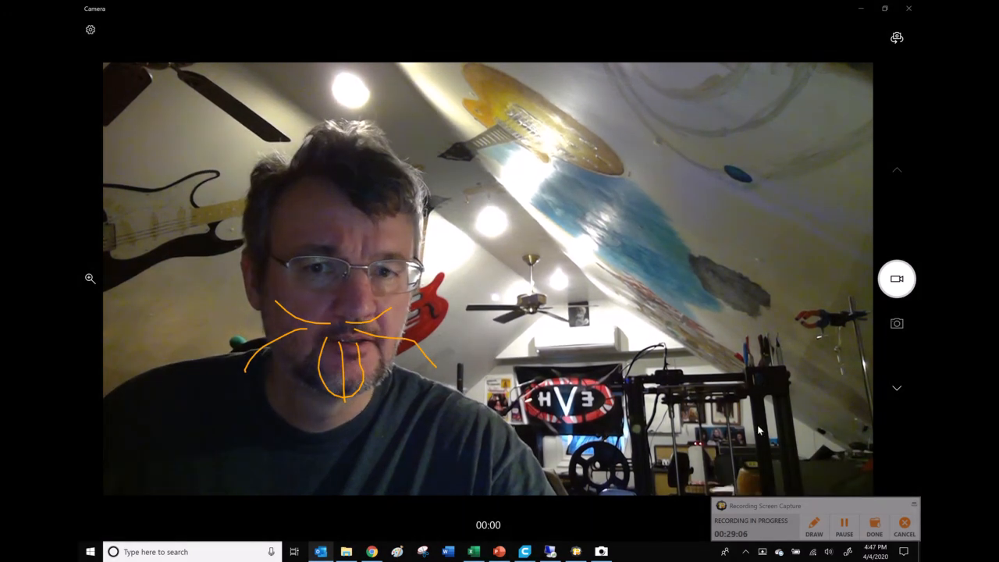